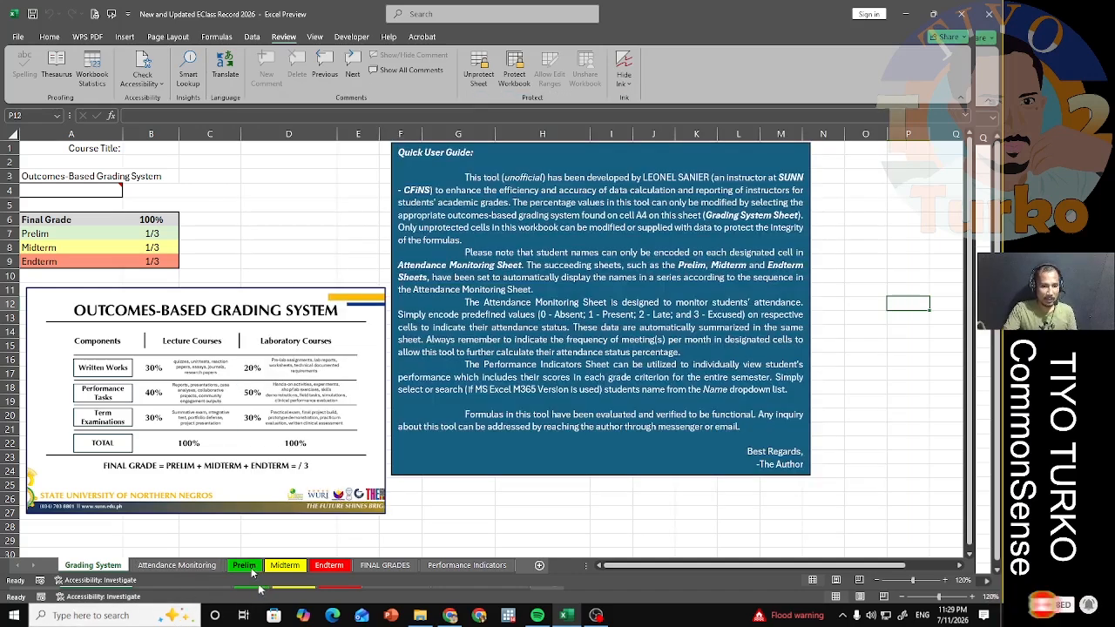
Look through the workbook's Prelim, Midterm, Endterm, FINAL GRADES, Grading System, Attendance Monitoring and Performance Indicators sheets
{"action": "left_click", "coordinate": [246, 566]}
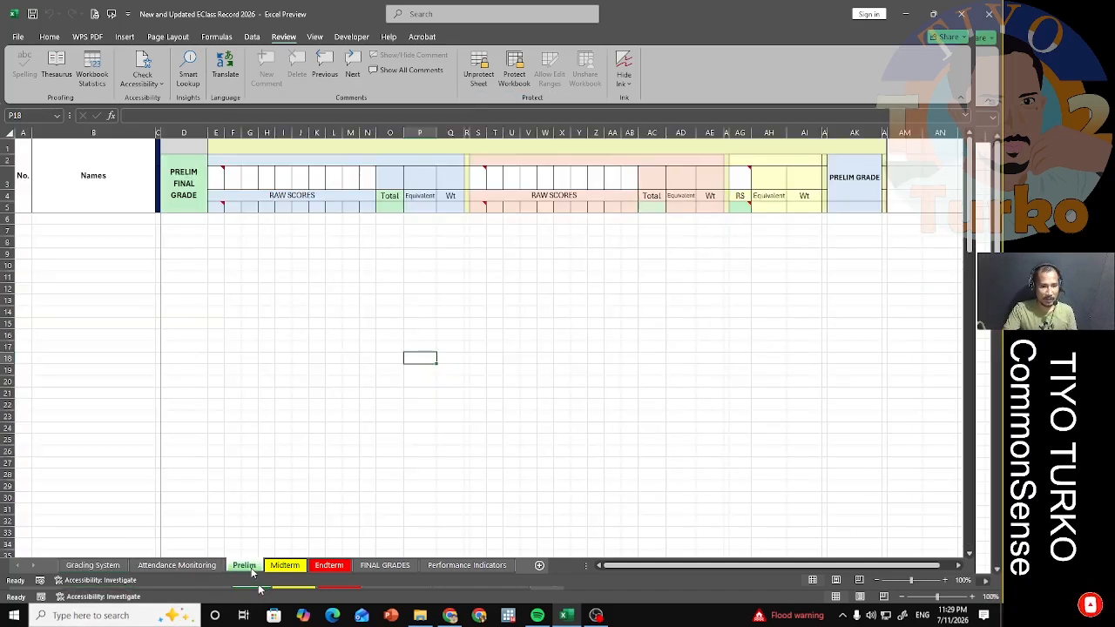
{"action": "left_click", "coordinate": [285, 566]}
{"action": "left_click", "coordinate": [329, 565]}
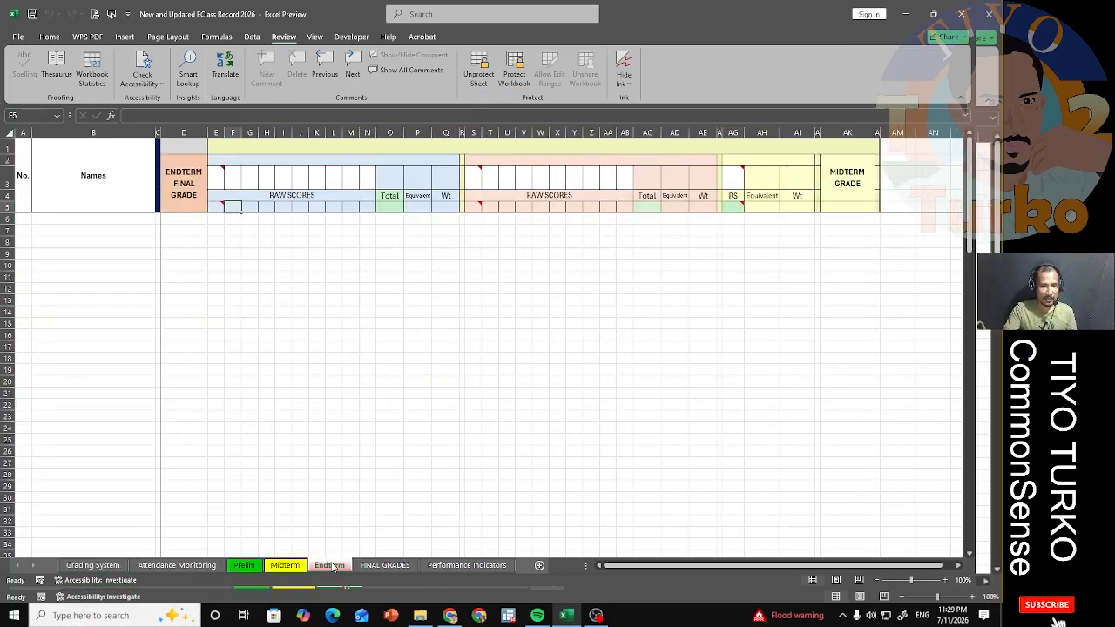
{"action": "left_click", "coordinate": [385, 566]}
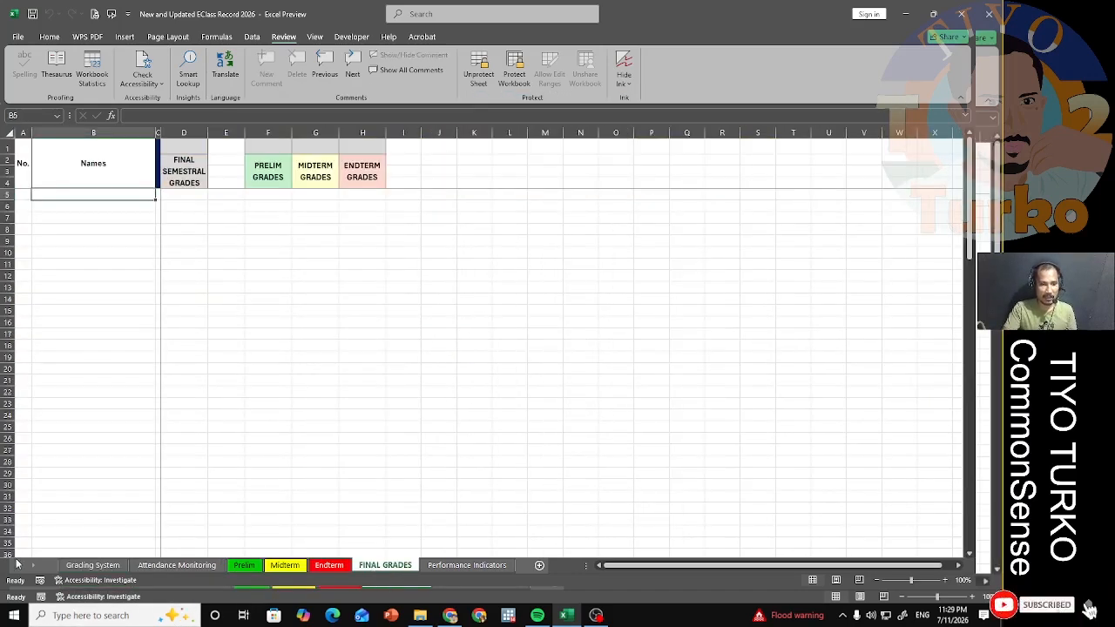
{"action": "left_click", "coordinate": [96, 565]}
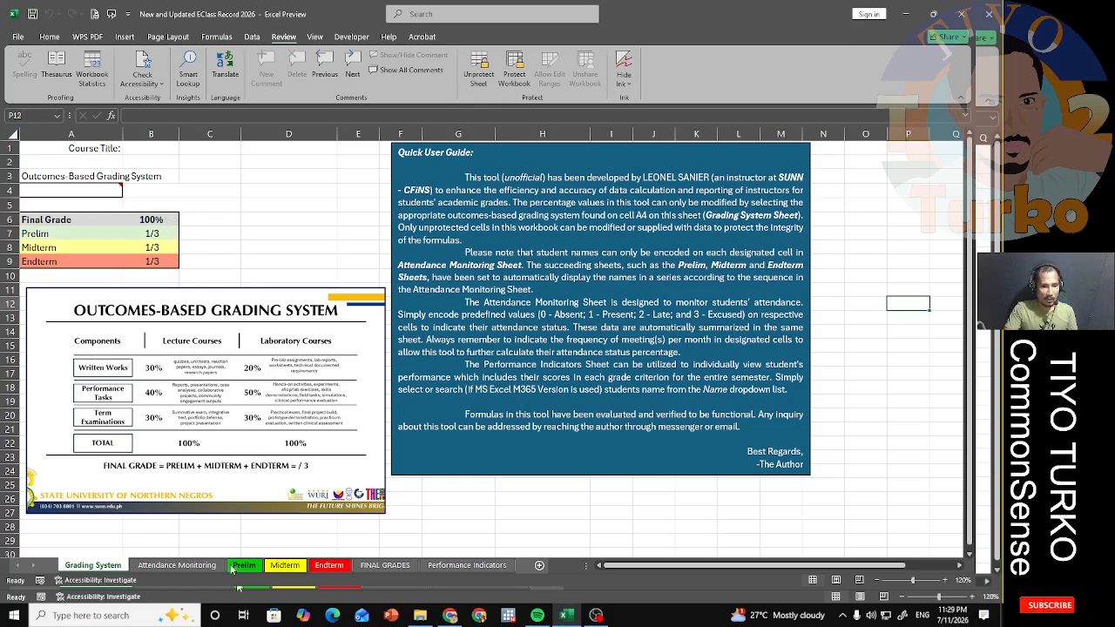
{"action": "left_click", "coordinate": [177, 565]}
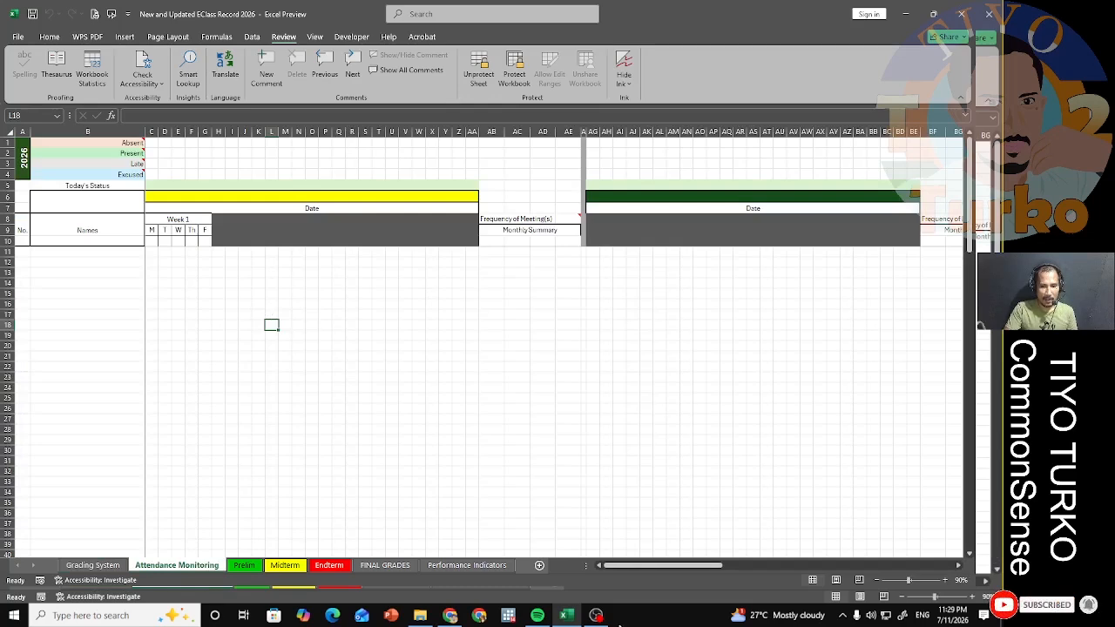
{"action": "left_click_drag", "start_coordinate": [636, 565], "coordinate": [662, 567]}
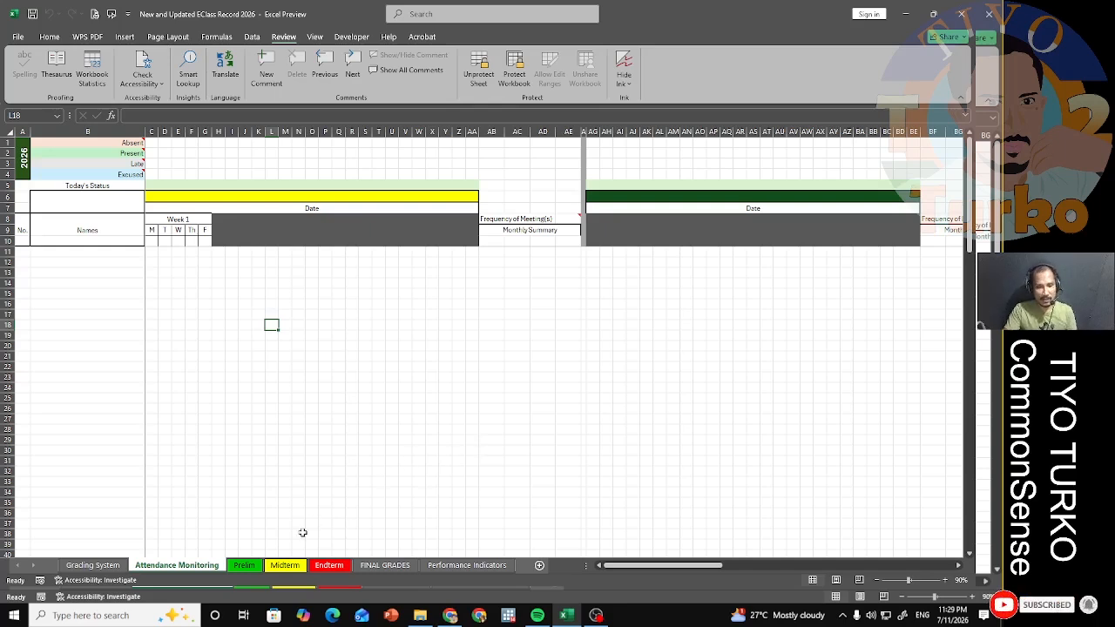
{"action": "left_click", "coordinate": [378, 567]}
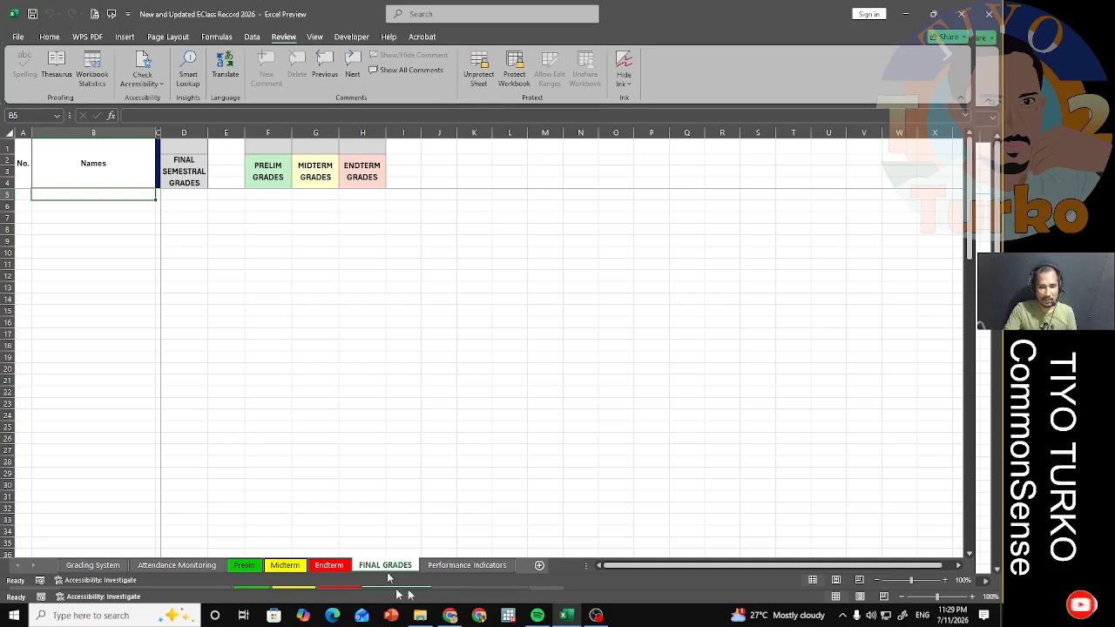
{"action": "left_click", "coordinate": [445, 567]}
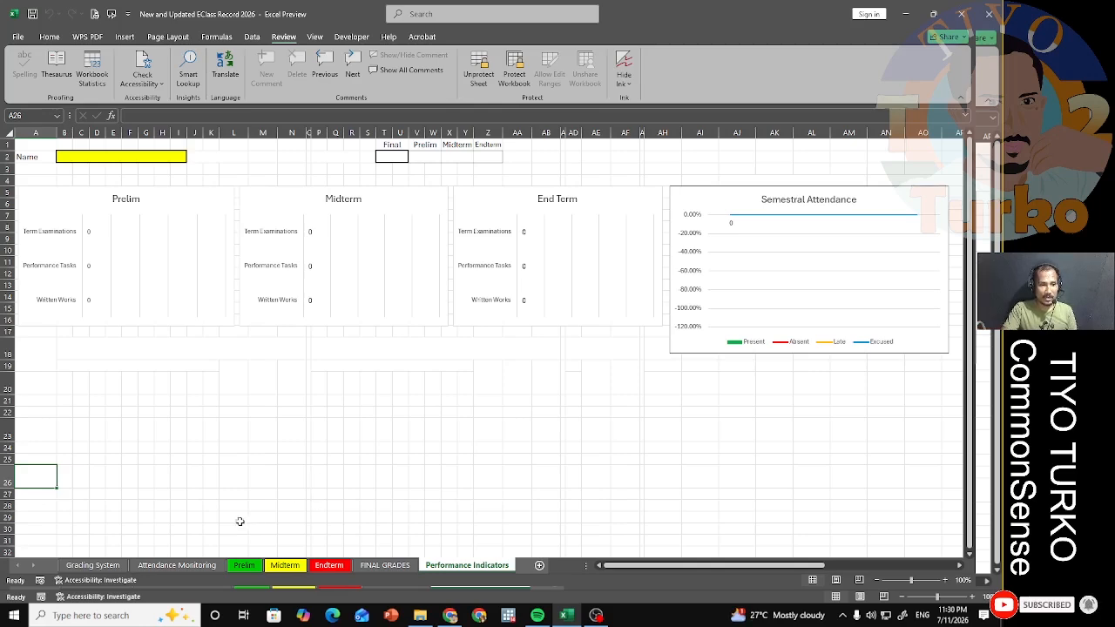
{"action": "left_click", "coordinate": [87, 566]}
{"action": "left_click", "coordinate": [174, 565]}
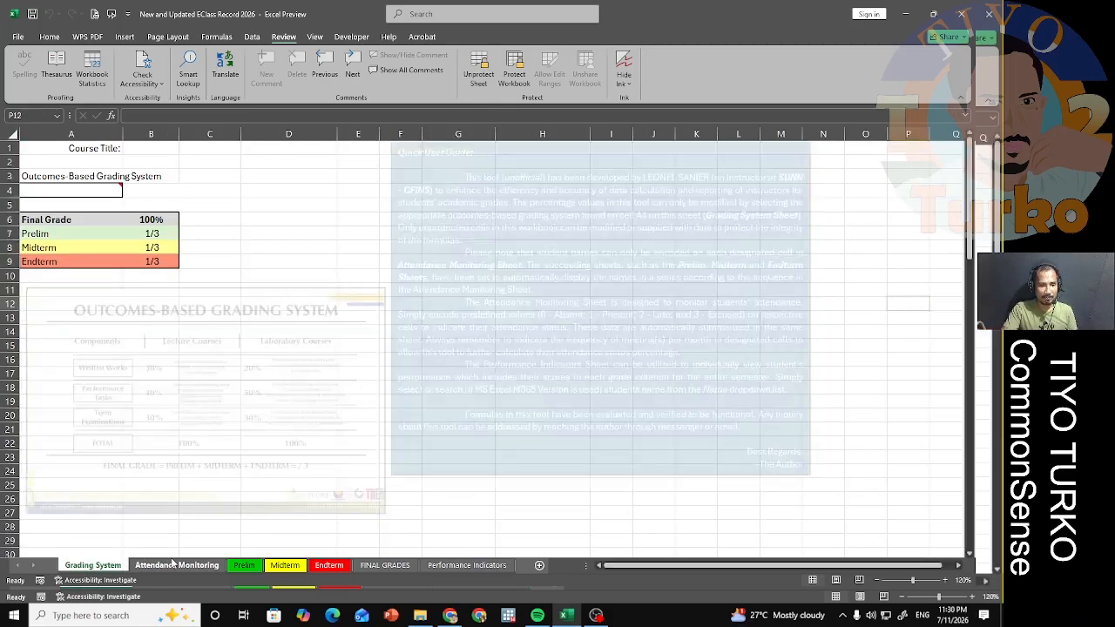
{"action": "left_click", "coordinate": [284, 566]}
{"action": "left_click", "coordinate": [177, 566]}
Enter Computer Use as the course title in cell B1 of the Grading System sheet
{"action": "left_click", "coordinate": [93, 566]}
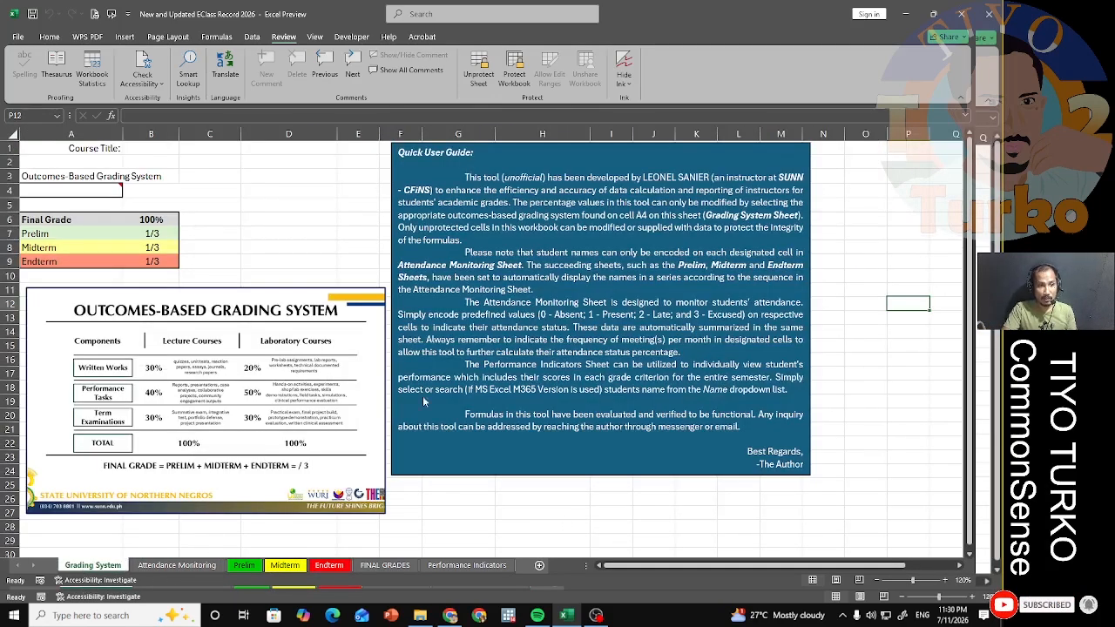
{"action": "left_click", "coordinate": [95, 150]}
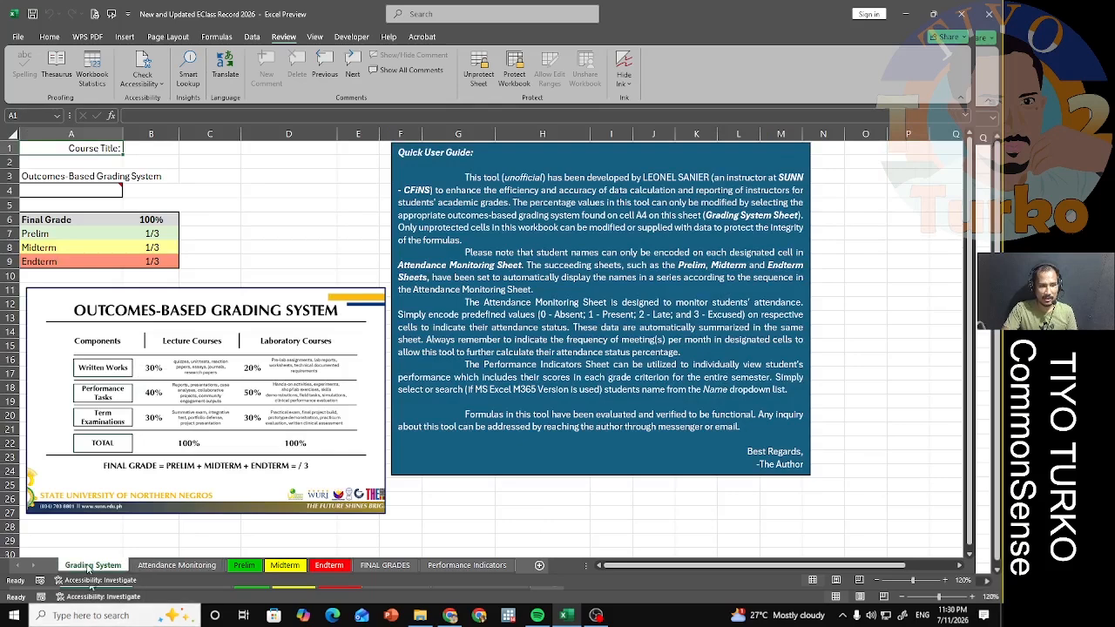
{"action": "left_click", "coordinate": [144, 148]}
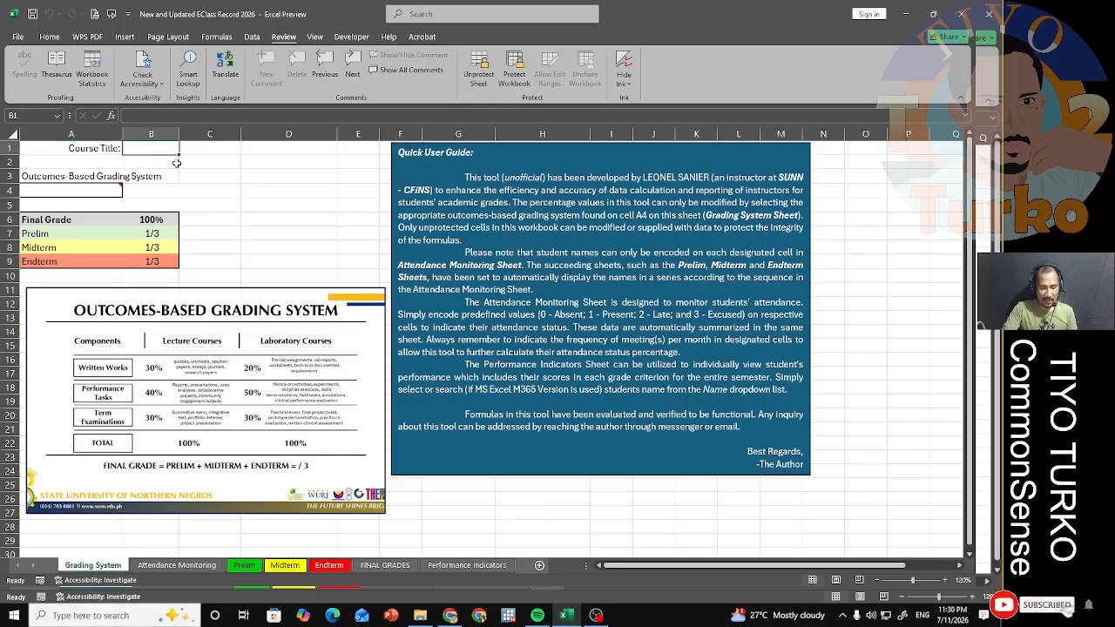
{"action": "type", "text": "Com"}
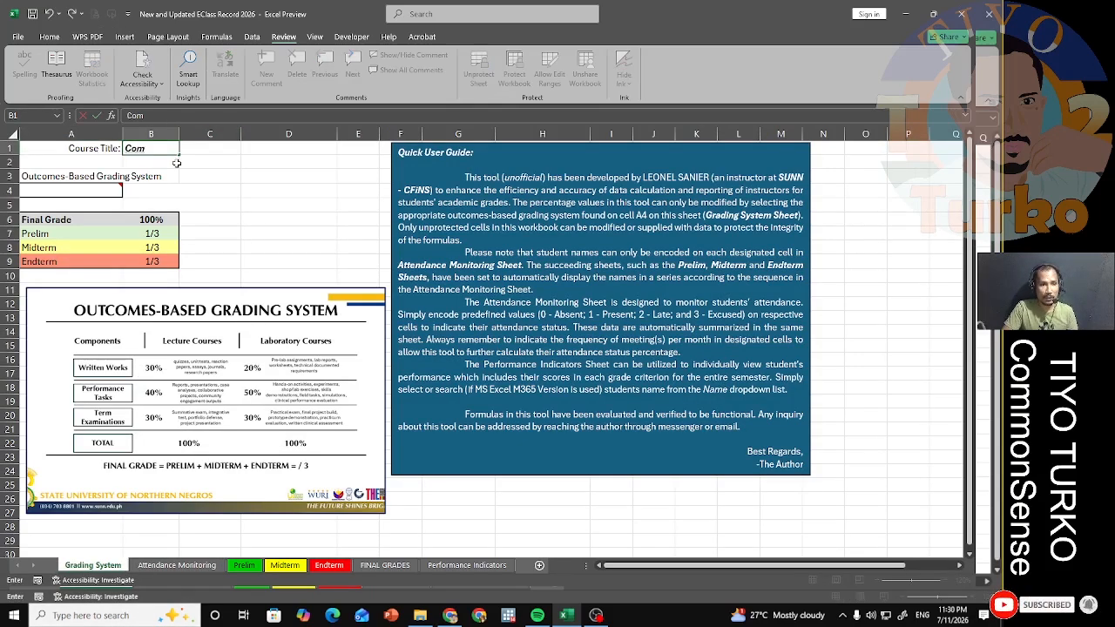
{"action": "type", "text": "puter U"}
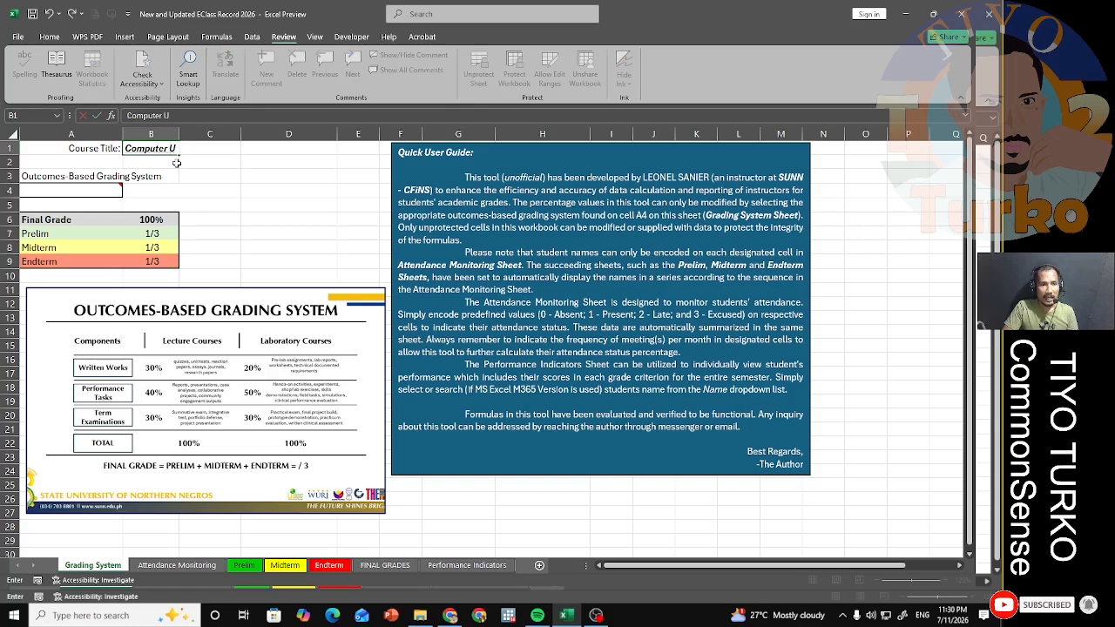
{"action": "type", "text": "se"}
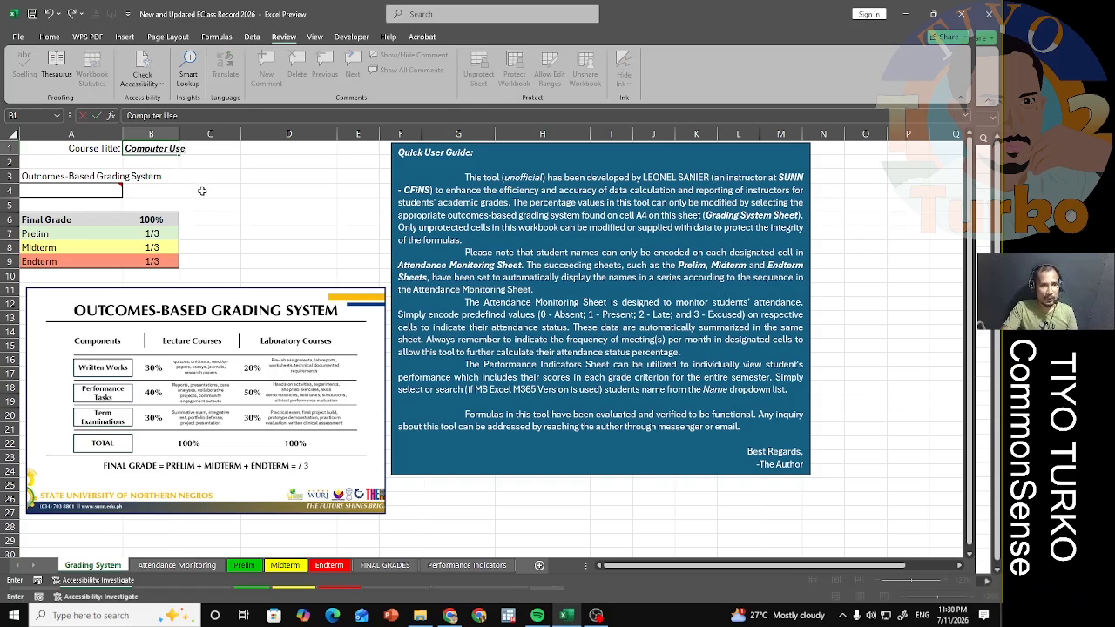
{"action": "left_click", "coordinate": [195, 189]}
Try out Lecture Courses and Laboratory Courses as the outcomes-based grading system in cell A4
{"action": "left_click", "coordinate": [98, 193]}
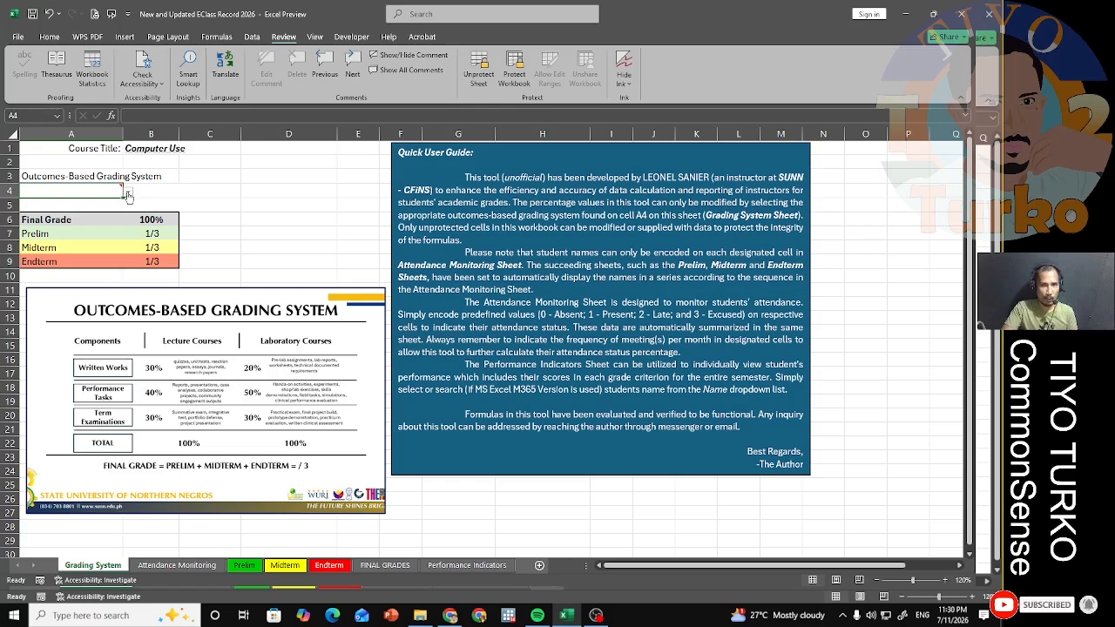
{"action": "left_click", "coordinate": [79, 205]}
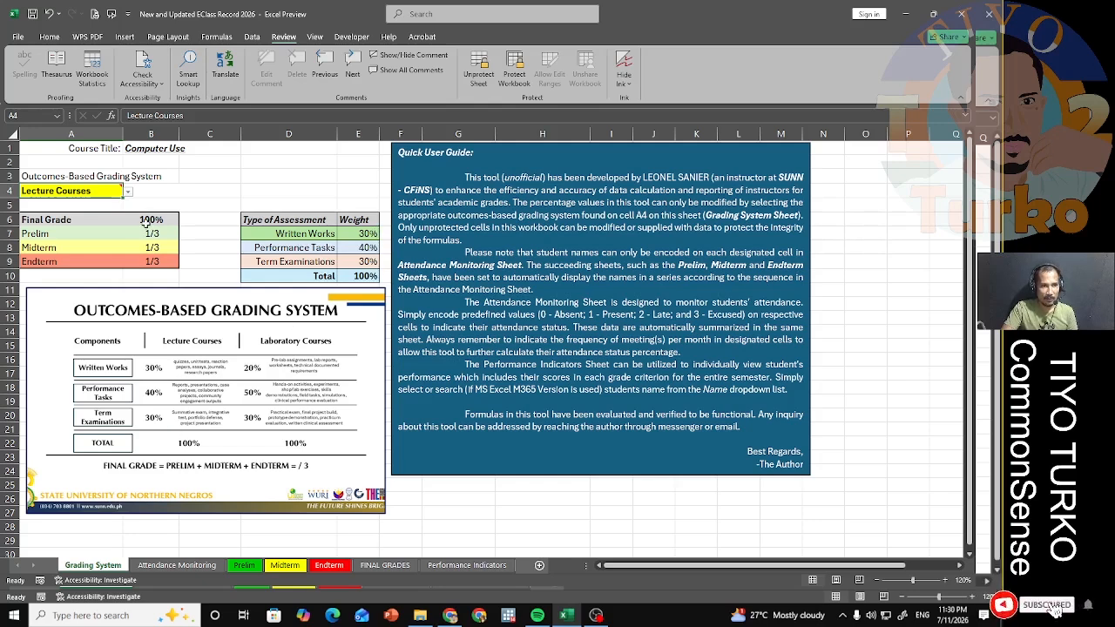
{"action": "left_click", "coordinate": [69, 217]}
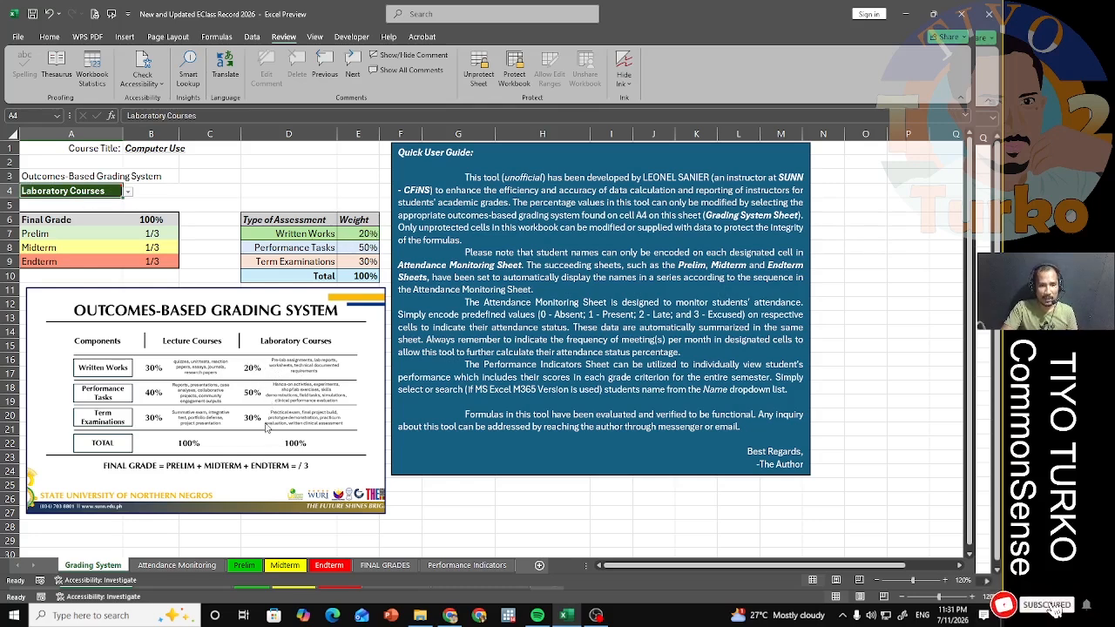
Check the component weights on the Prelim, Midterm and Endterm sheets for Laboratory Courses
{"action": "left_click", "coordinate": [244, 565]}
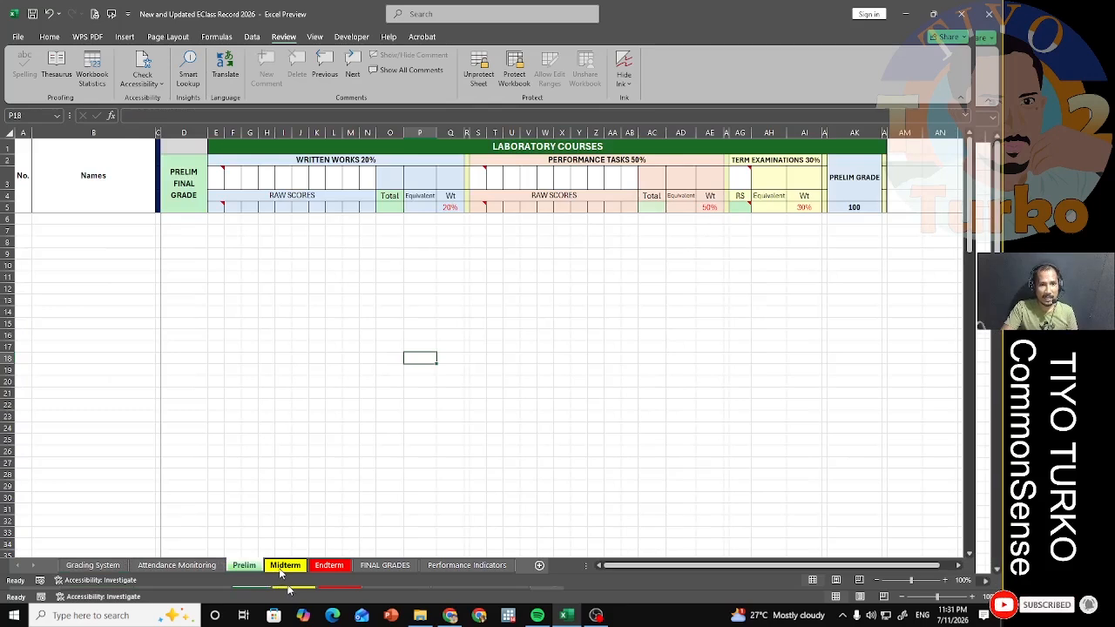
{"action": "left_click", "coordinate": [283, 565]}
{"action": "left_click", "coordinate": [327, 567]}
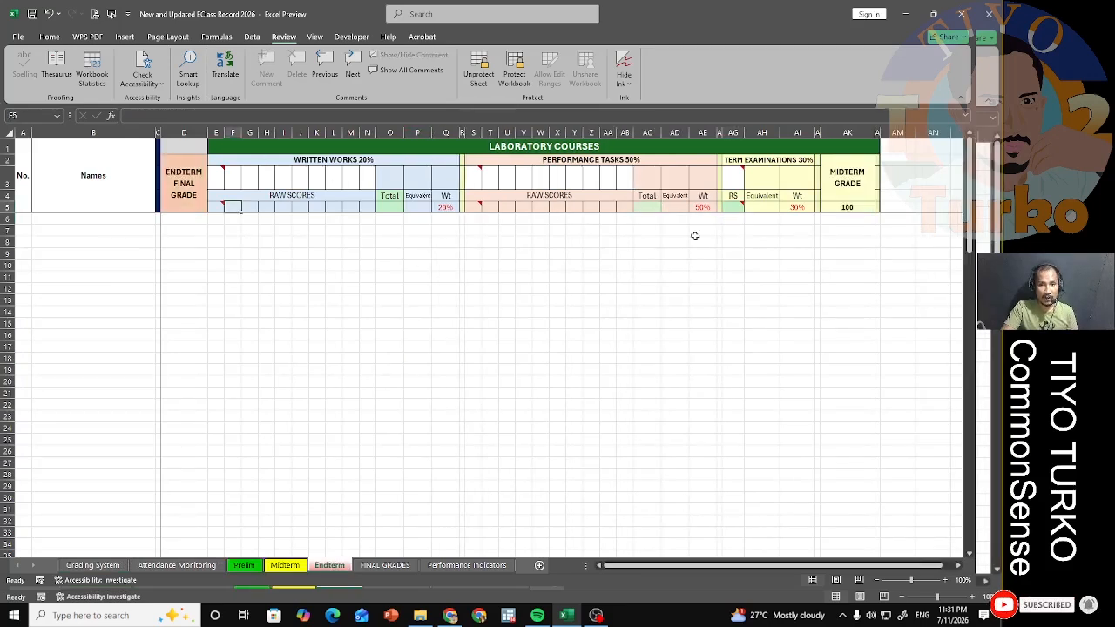
{"action": "left_click", "coordinate": [243, 565]}
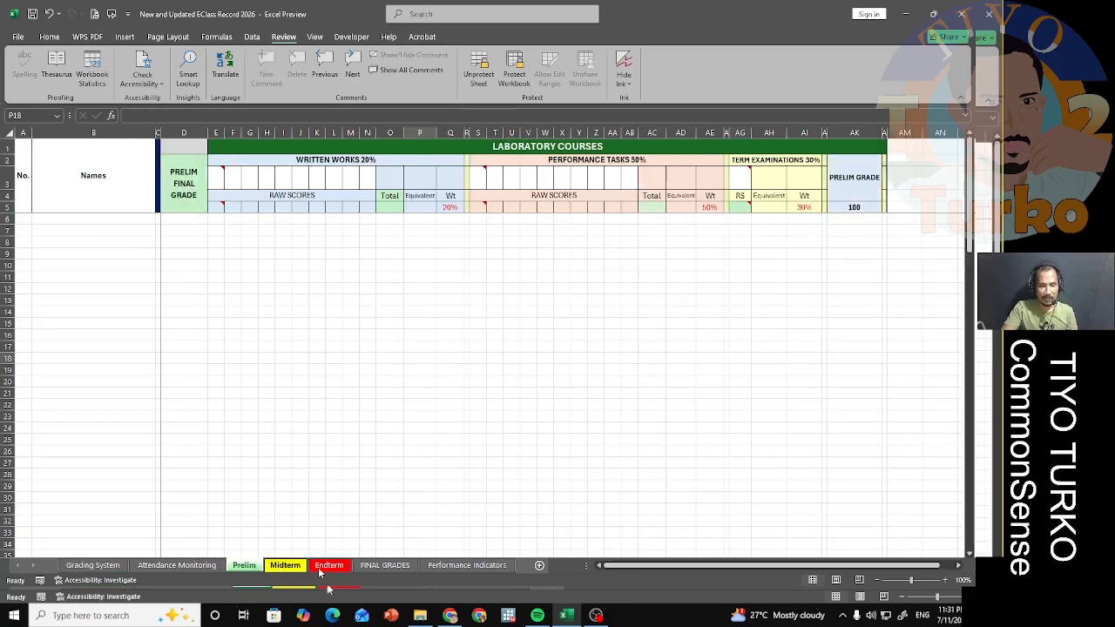
{"action": "left_click", "coordinate": [285, 565]}
{"action": "left_click", "coordinate": [329, 566]}
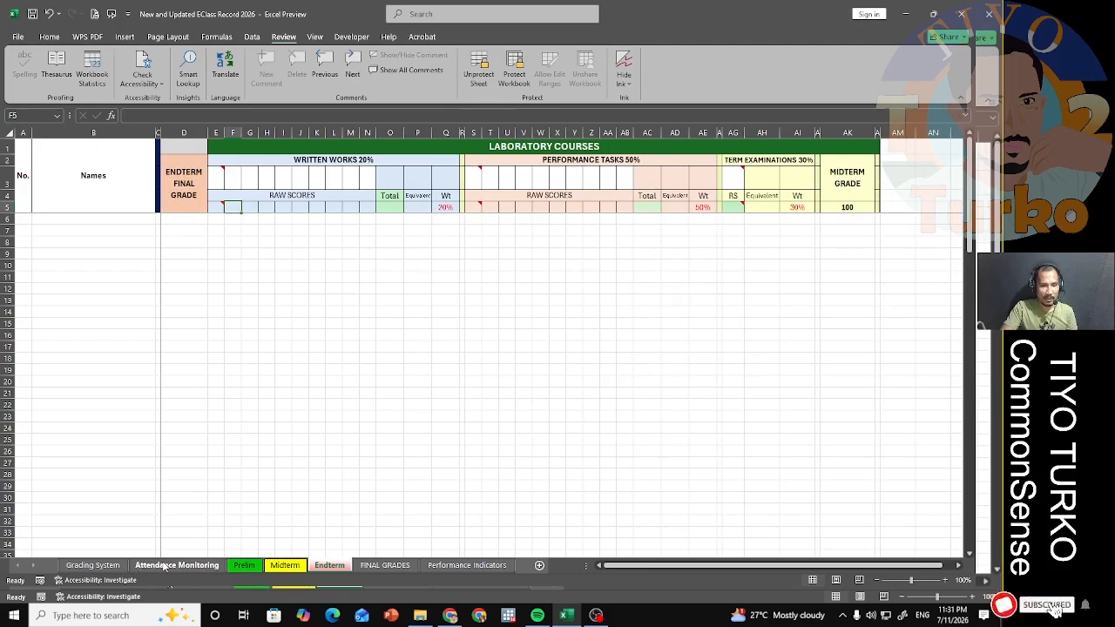
Set the grading system in cell A4 to Lecture Courses and check the weights on the Prelim sheet
{"action": "left_click", "coordinate": [103, 565]}
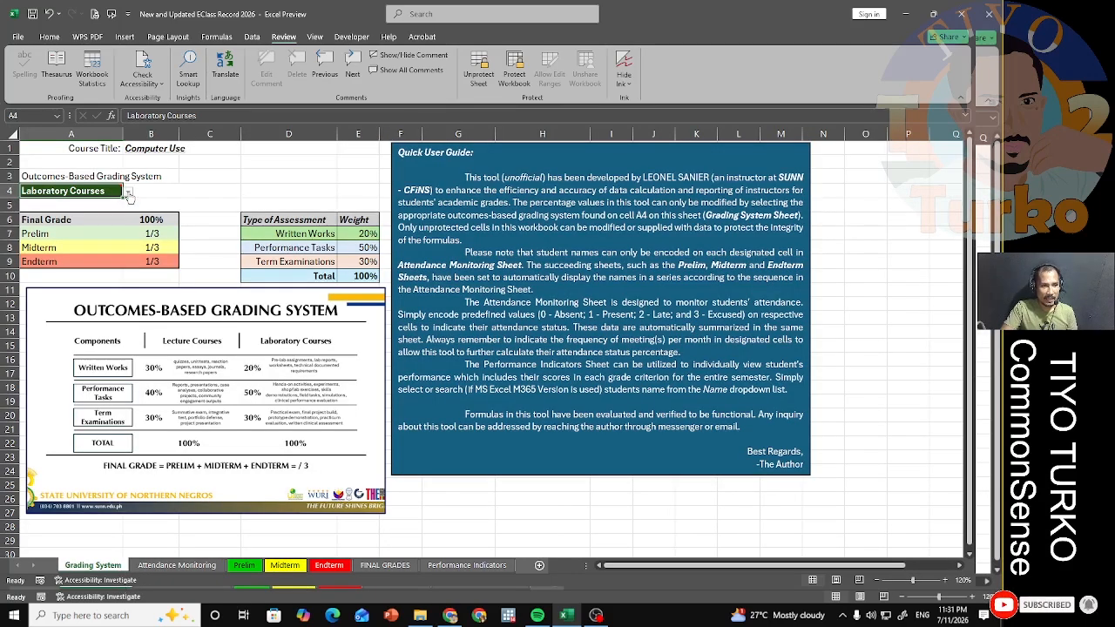
{"action": "left_click", "coordinate": [78, 204]}
{"action": "left_click", "coordinate": [244, 566]}
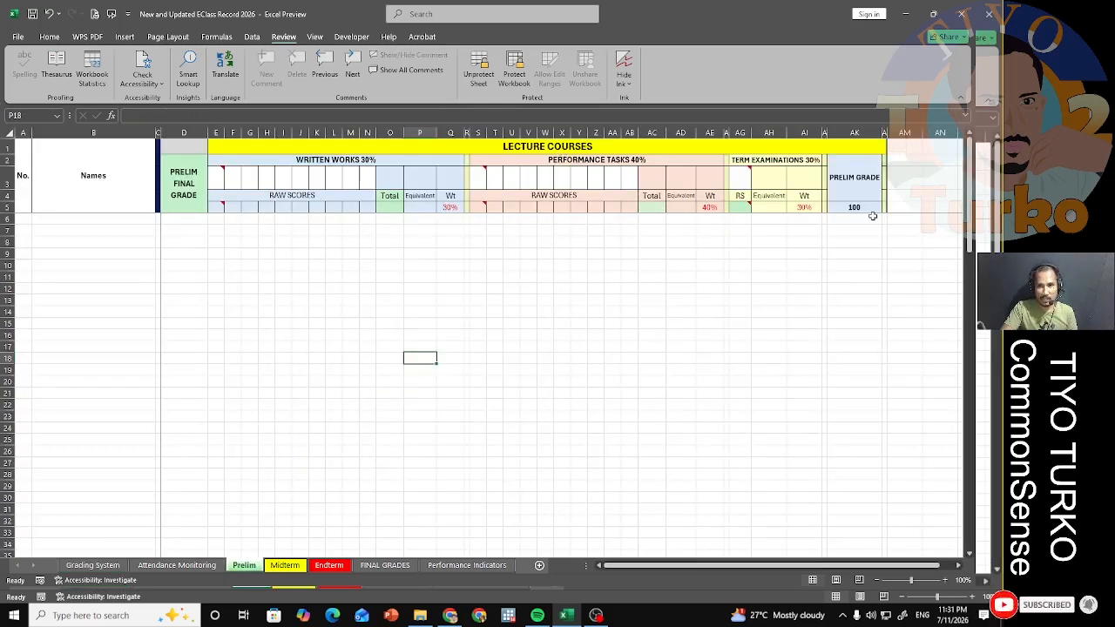
Review all sheets again with the Lecture Courses setting, from Grading System through to Performance Indicators
{"action": "left_click", "coordinate": [93, 566]}
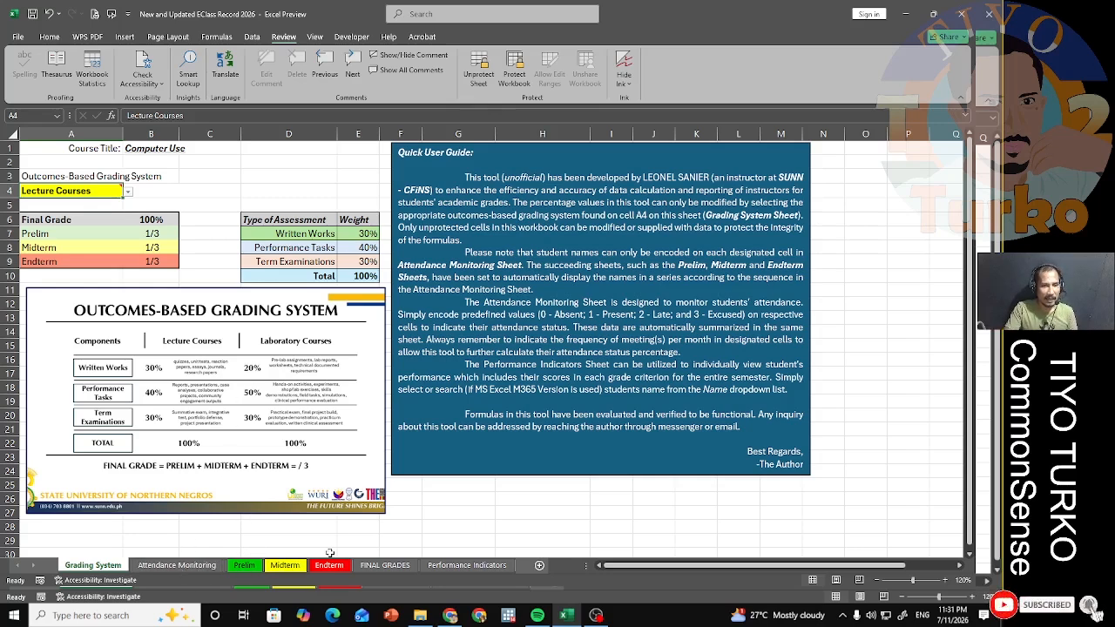
{"action": "left_click", "coordinate": [174, 567]}
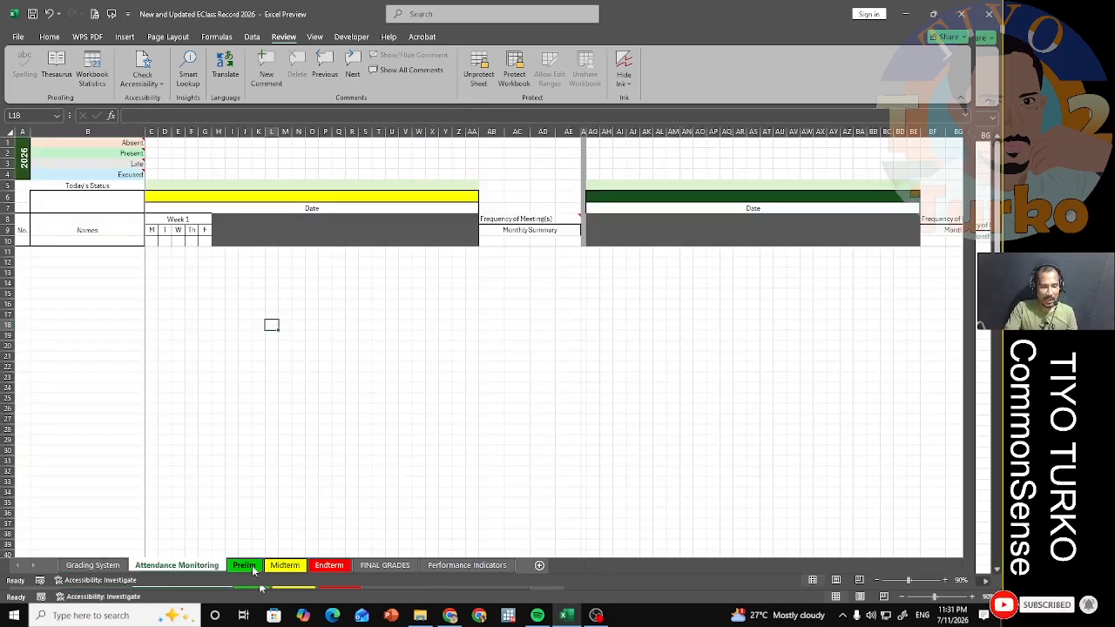
{"action": "left_click", "coordinate": [244, 566]}
{"action": "left_click", "coordinate": [285, 567]}
{"action": "left_click", "coordinate": [335, 566]}
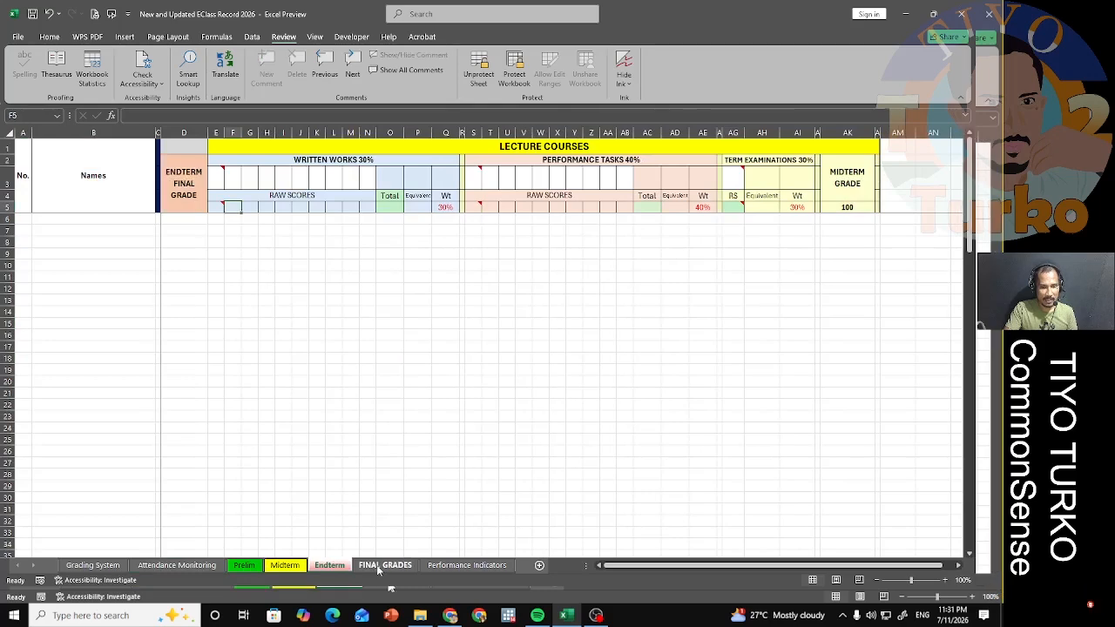
{"action": "left_click", "coordinate": [385, 566]}
{"action": "left_click", "coordinate": [467, 566]}
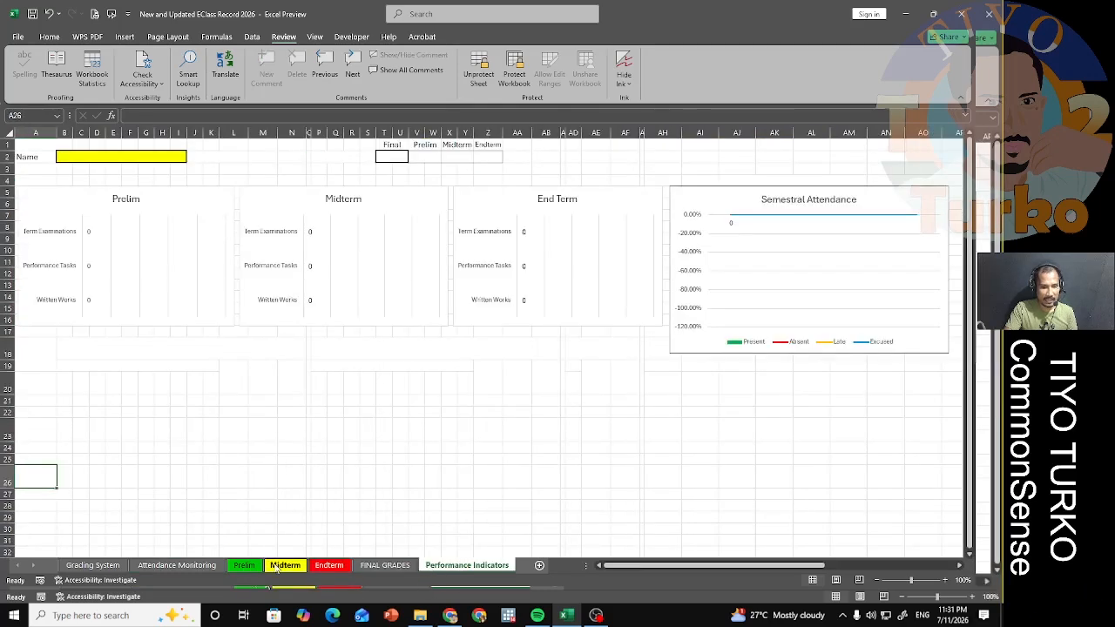
{"action": "left_click", "coordinate": [94, 567]}
Examine the Attendance Monitoring sheet and its Names column, where student names are encoded
{"action": "left_click", "coordinate": [171, 566]}
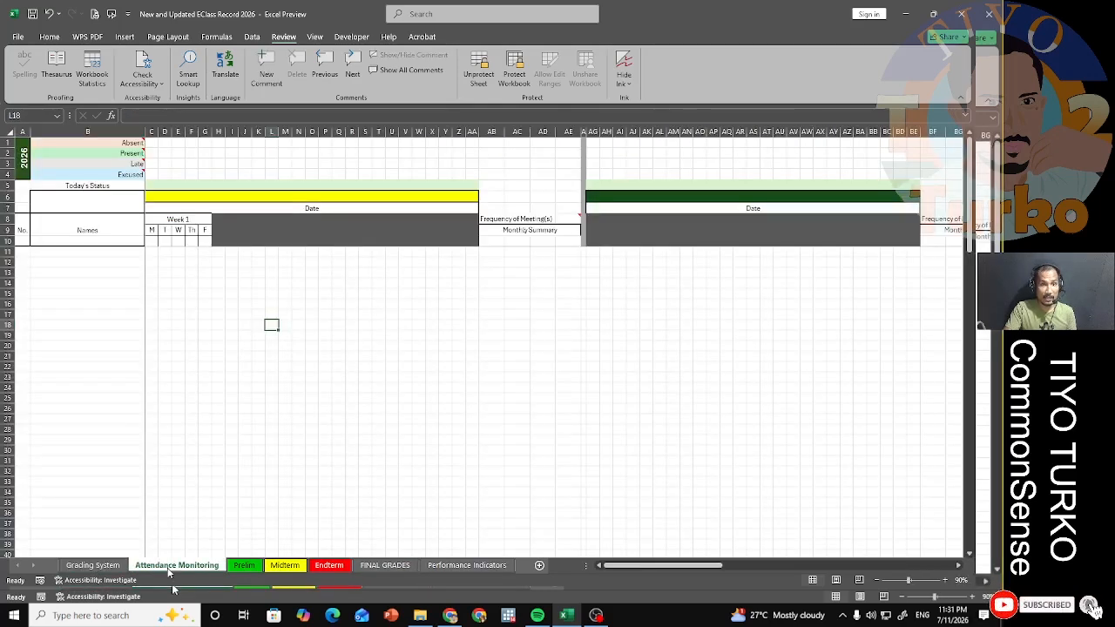
{"action": "left_click_drag", "start_coordinate": [665, 566], "coordinate": [594, 566]}
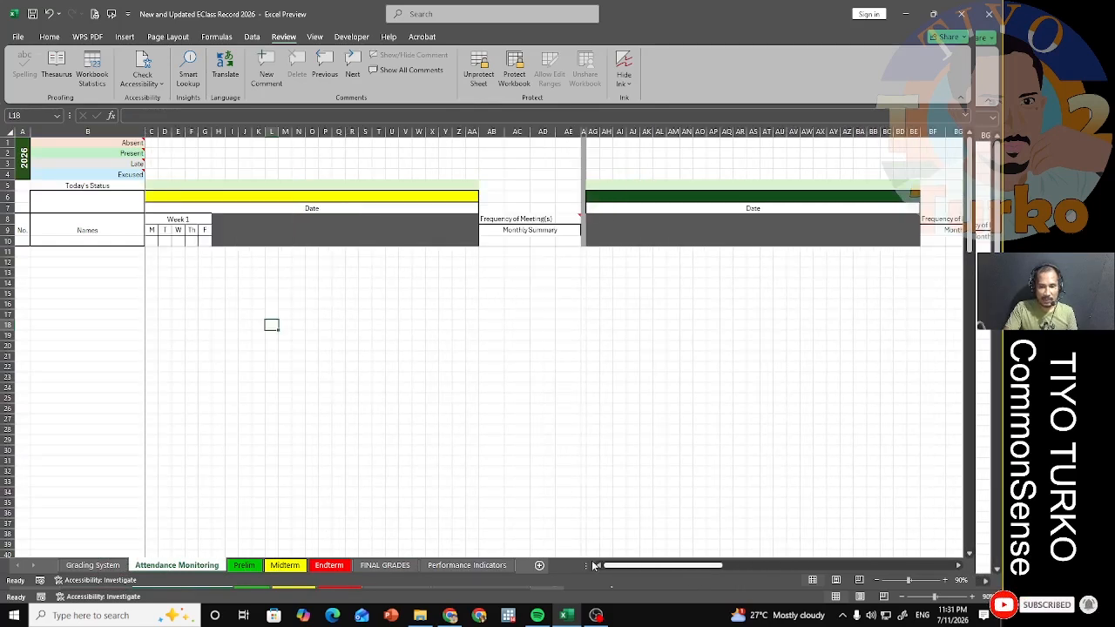
{"action": "left_click", "coordinate": [128, 272]}
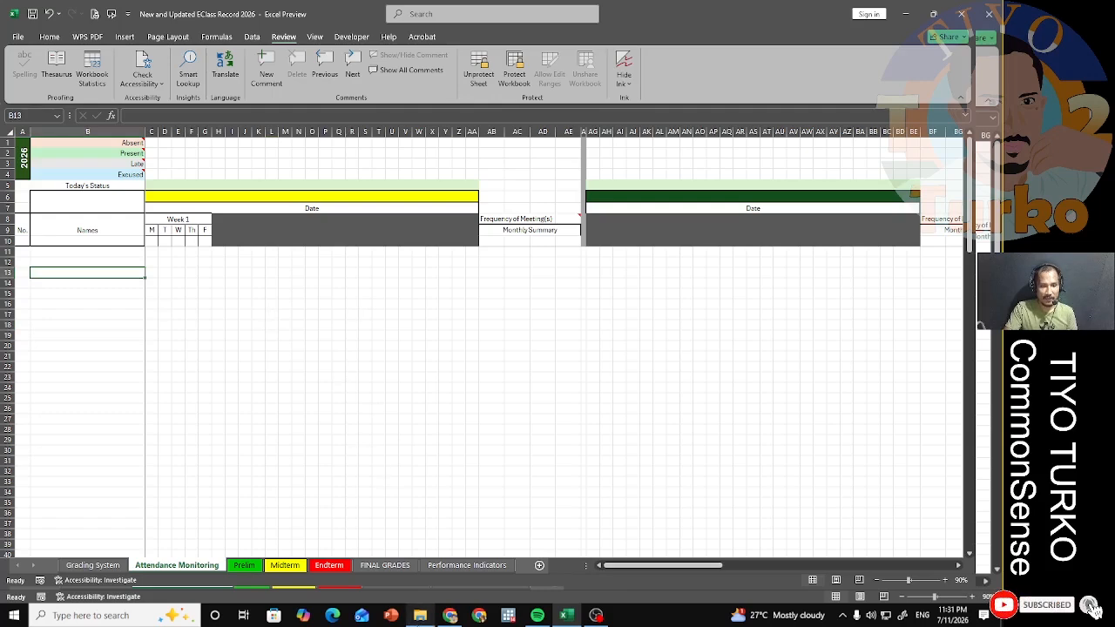
{"action": "left_click", "coordinate": [420, 618]}
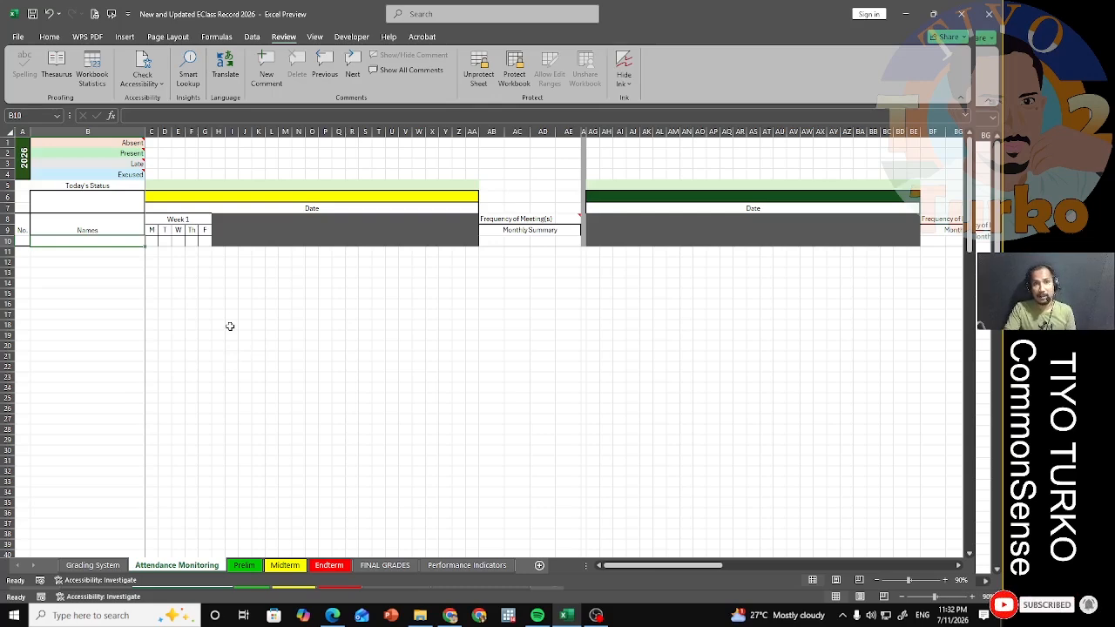
Try to enter the letter a in name cell B6 of the Endterm sheet, and return to Attendance Monitoring
{"action": "left_click", "coordinate": [250, 566]}
{"action": "left_click", "coordinate": [285, 565]}
{"action": "left_click", "coordinate": [329, 565]}
{"action": "left_click", "coordinate": [91, 217]}
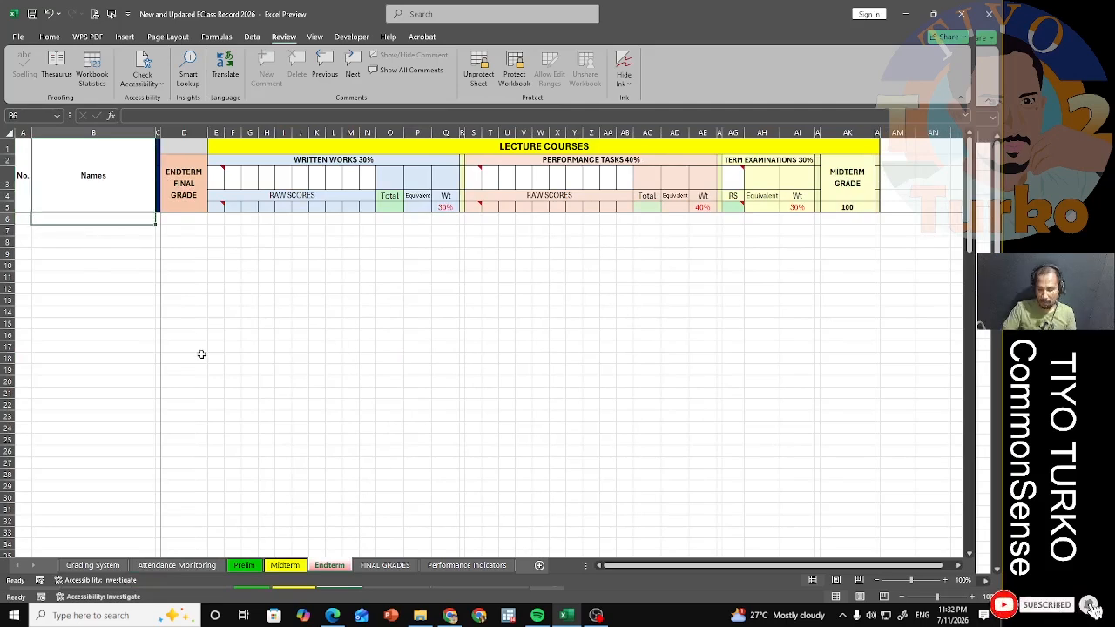
{"action": "key", "text": "a"}
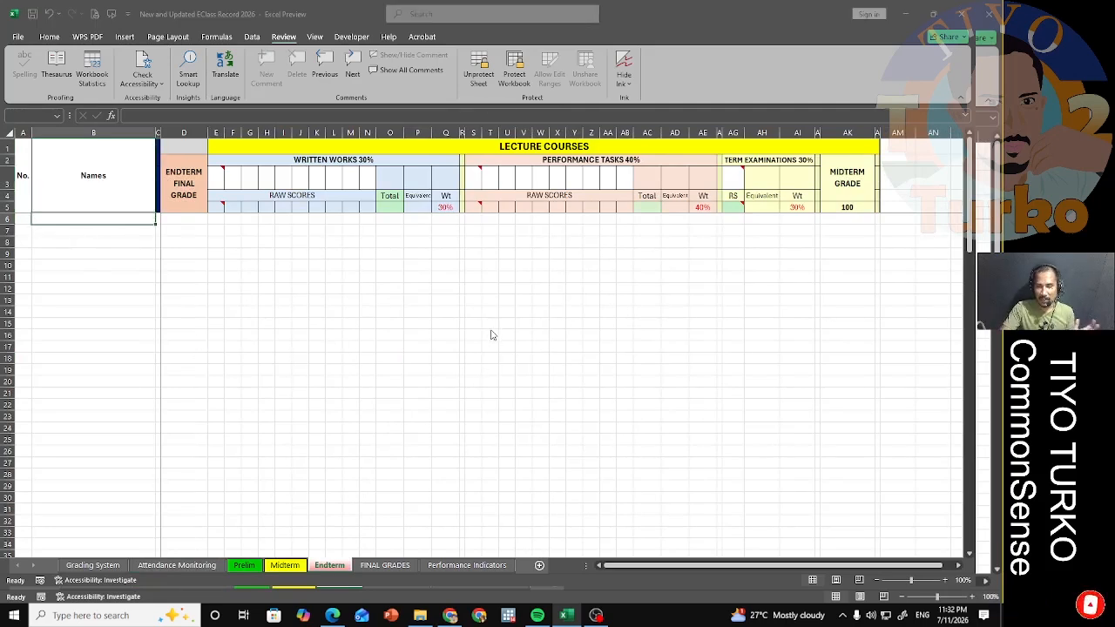
{"action": "left_click", "coordinate": [177, 565]}
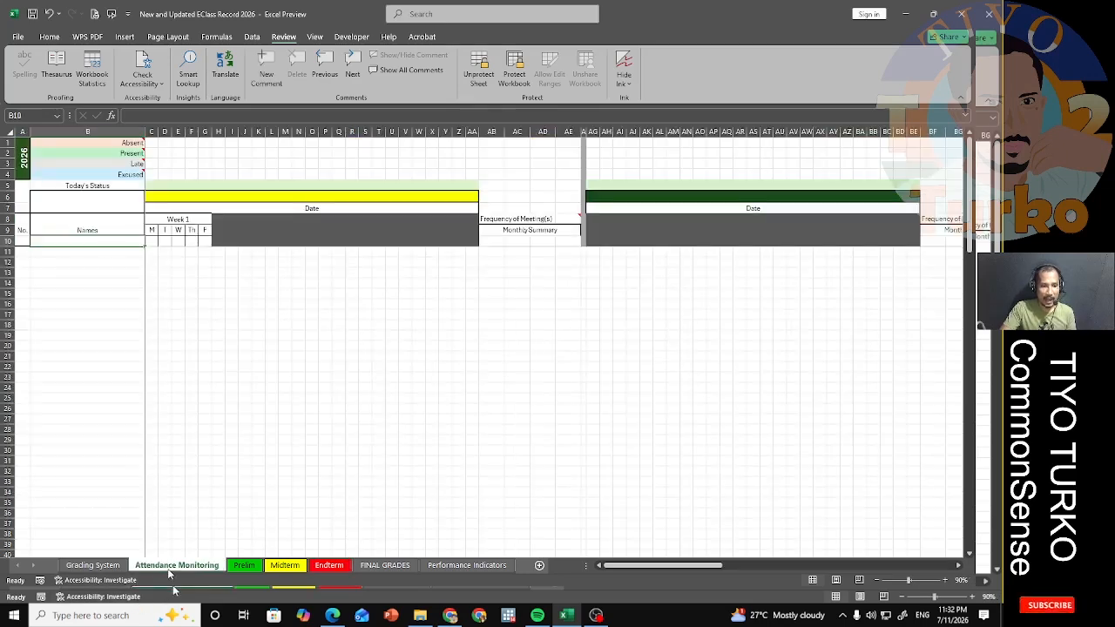
{"action": "left_click", "coordinate": [82, 273]}
{"action": "left_click", "coordinate": [82, 241]}
{"action": "left_click", "coordinate": [87, 264]}
{"action": "left_click", "coordinate": [87, 275]}
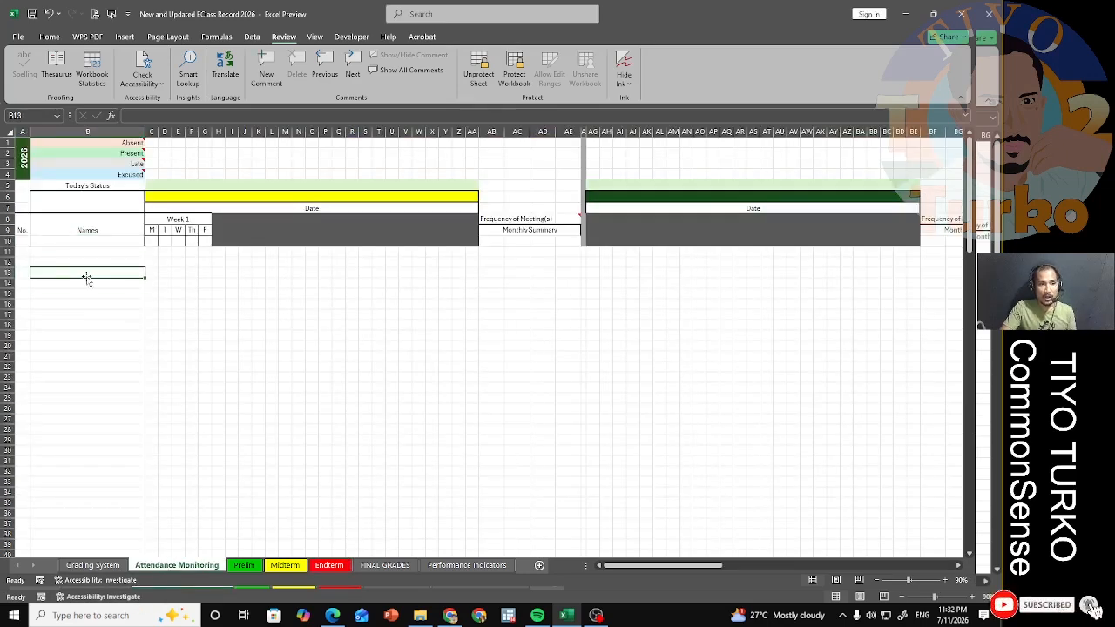
Check the installed Office version in the account information and return to the Attendance Monitoring sheet
{"action": "left_click", "coordinate": [16, 37]}
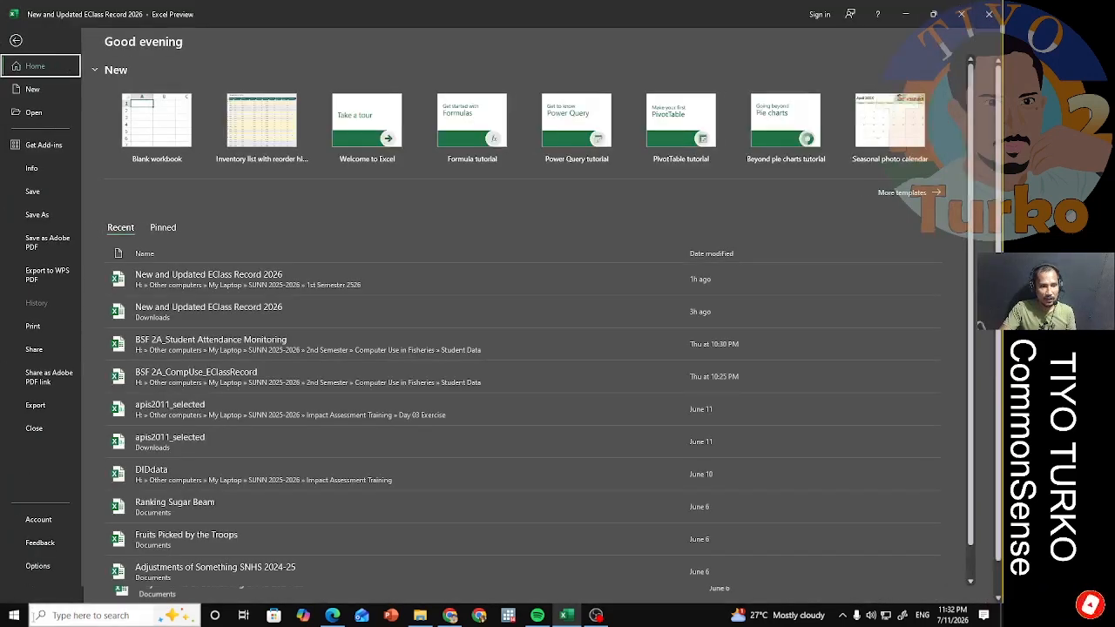
{"action": "left_click", "coordinate": [39, 520]}
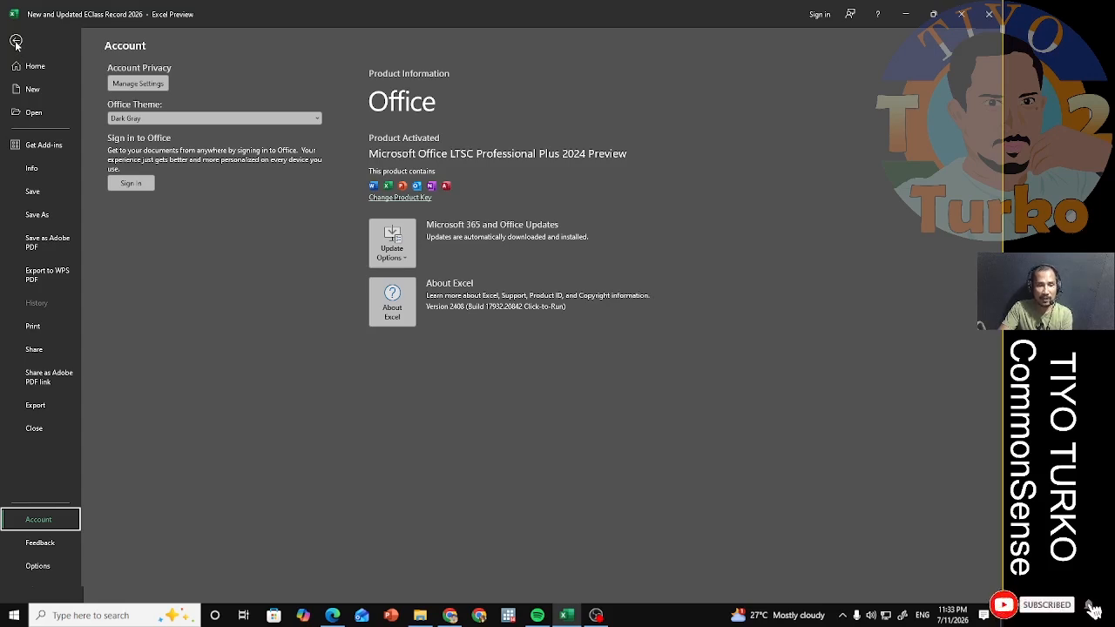
{"action": "left_click", "coordinate": [40, 68]}
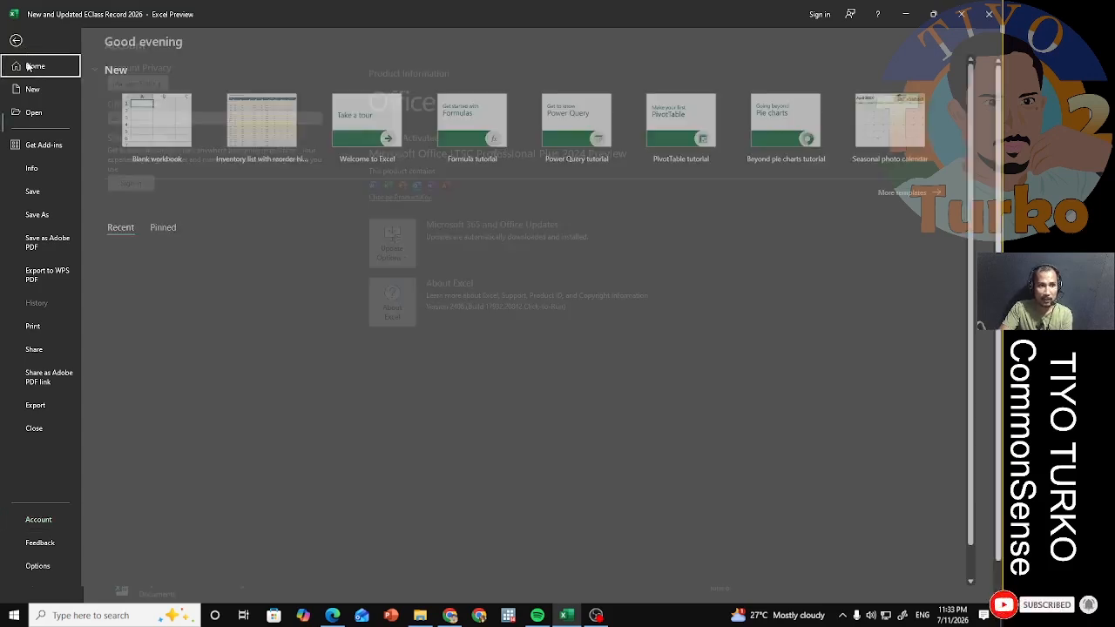
{"action": "key", "text": "Escape"}
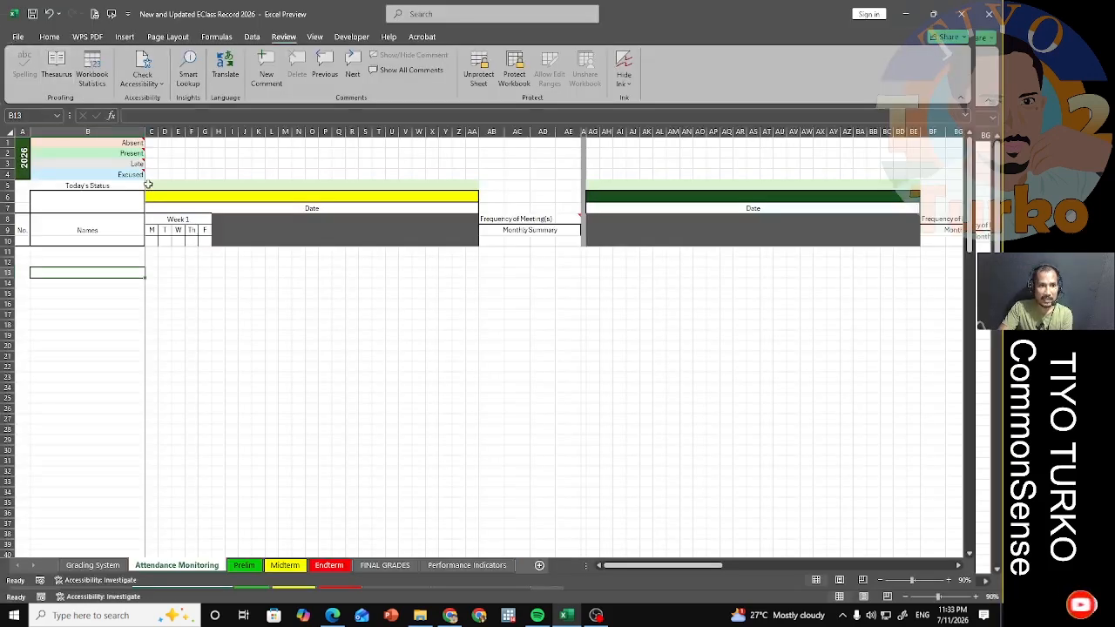
Switch to Microsoft Edge and review the student names in the Random State University of the Philippines student list PDF
{"action": "left_click", "coordinate": [165, 294]}
{"action": "left_click", "coordinate": [100, 242]}
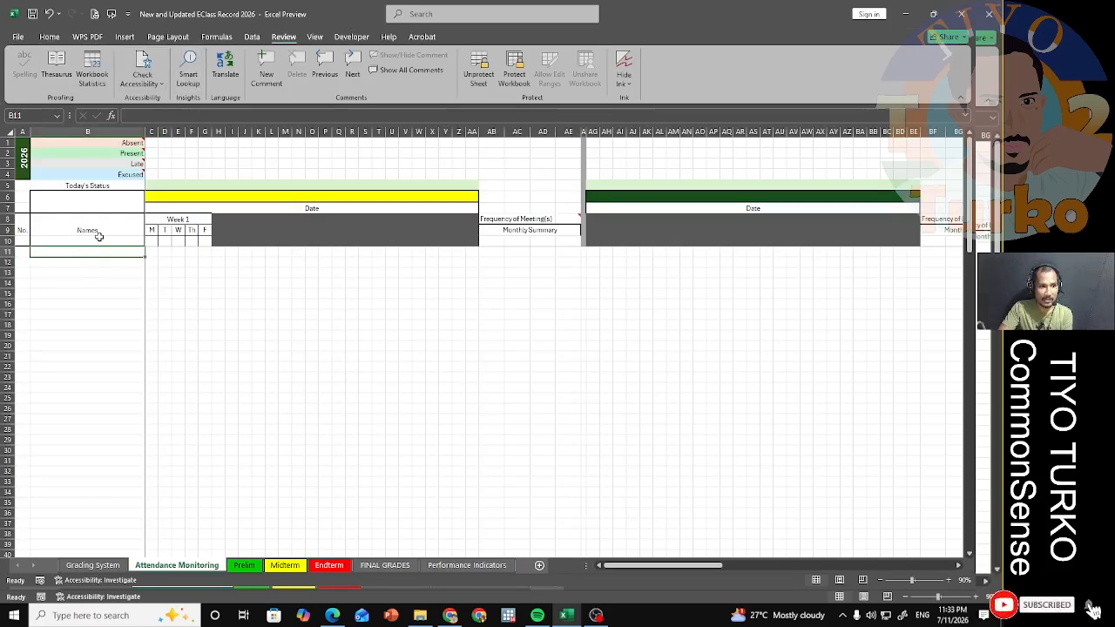
{"action": "left_click", "coordinate": [88, 259]}
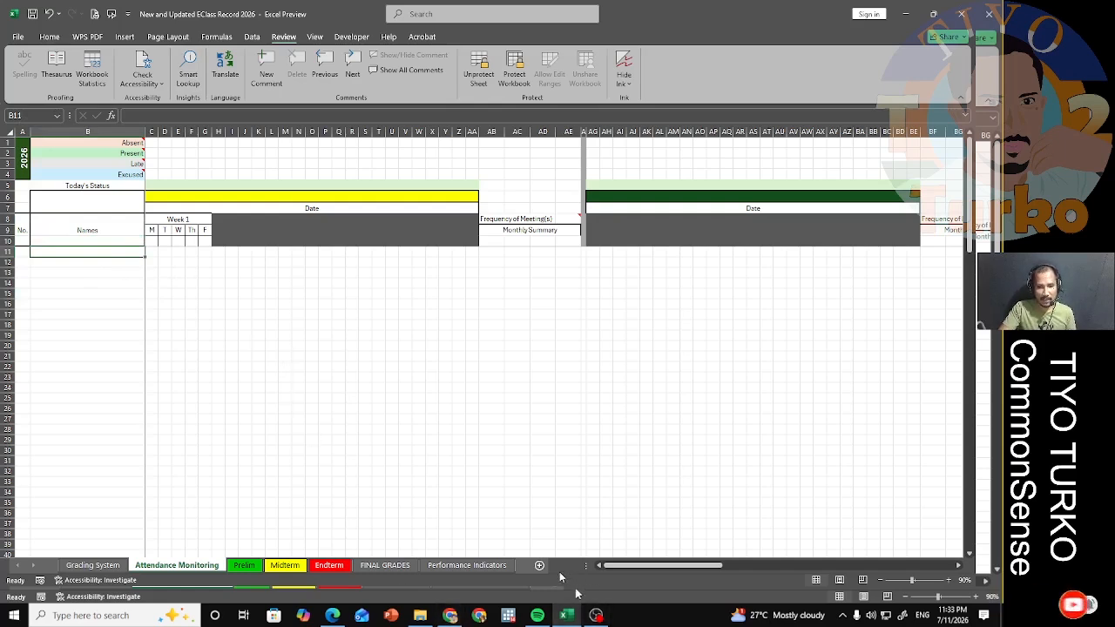
{"action": "left_click", "coordinate": [333, 615]}
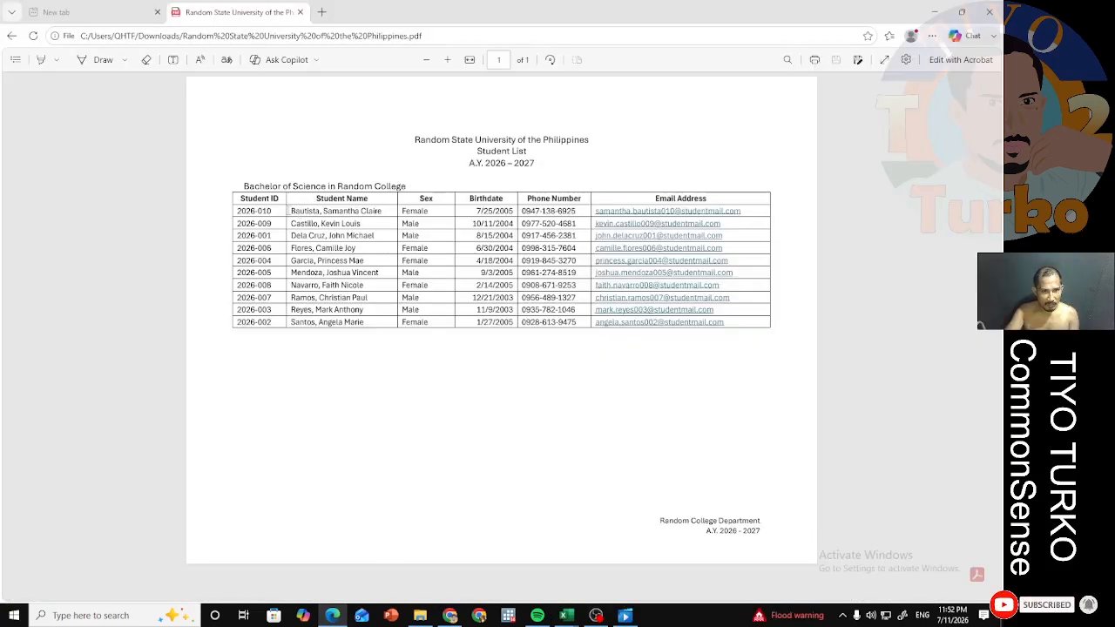
{"action": "left_click_drag", "start_coordinate": [288, 210], "coordinate": [575, 326]}
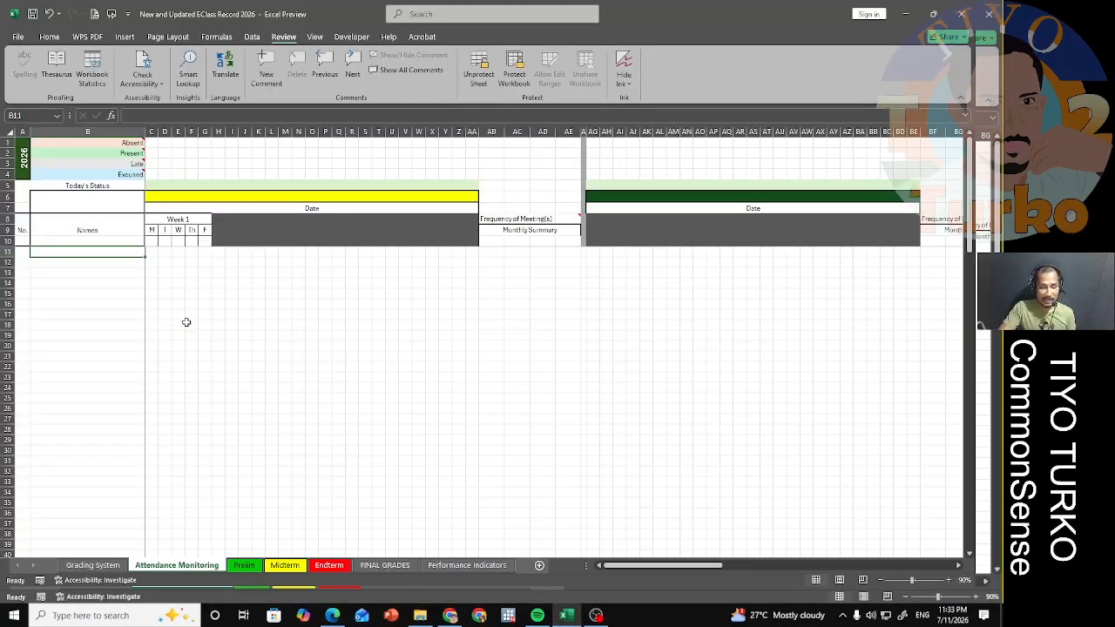
Create a blank workbook in Excel for importing the student list and select cell A1
{"action": "left_click", "coordinate": [257, 376]}
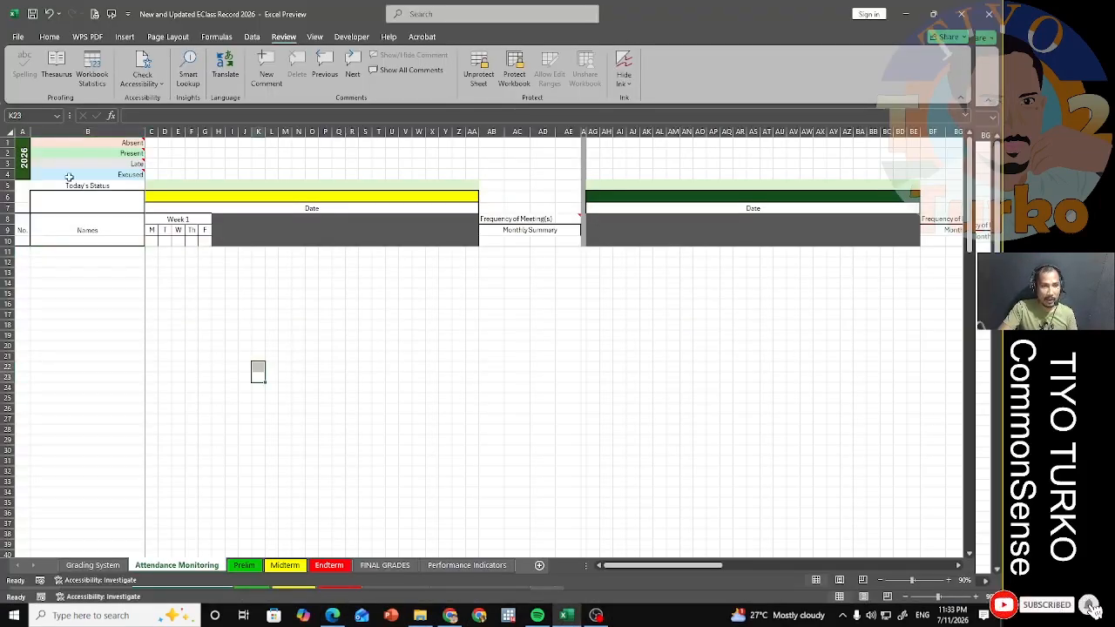
{"action": "left_click", "coordinate": [94, 16]}
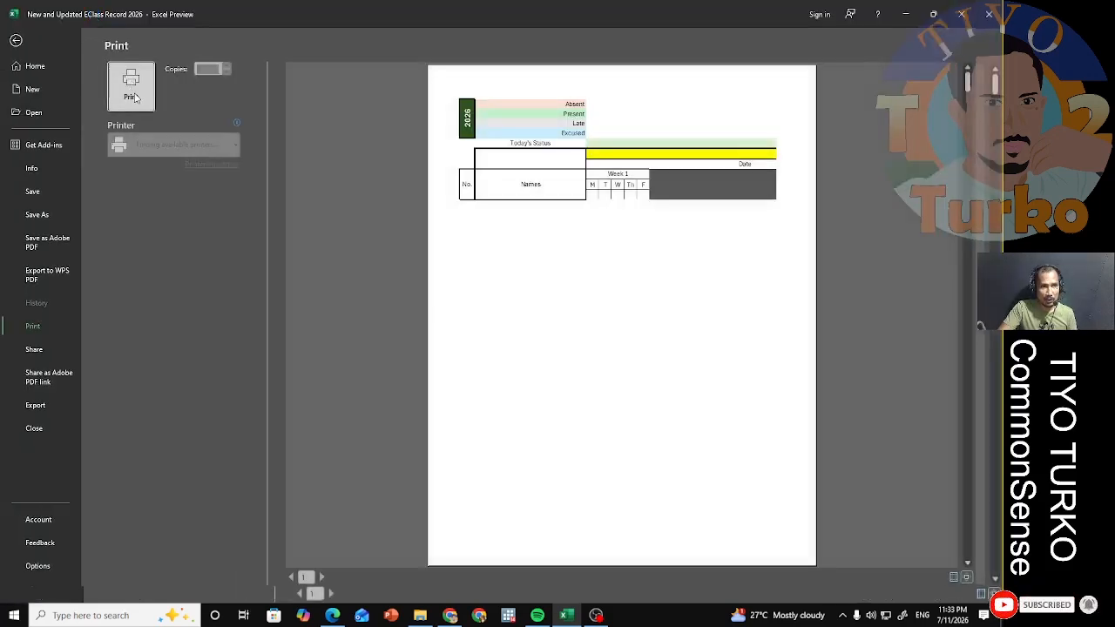
{"action": "left_click", "coordinate": [32, 90]}
{"action": "left_click", "coordinate": [166, 107]}
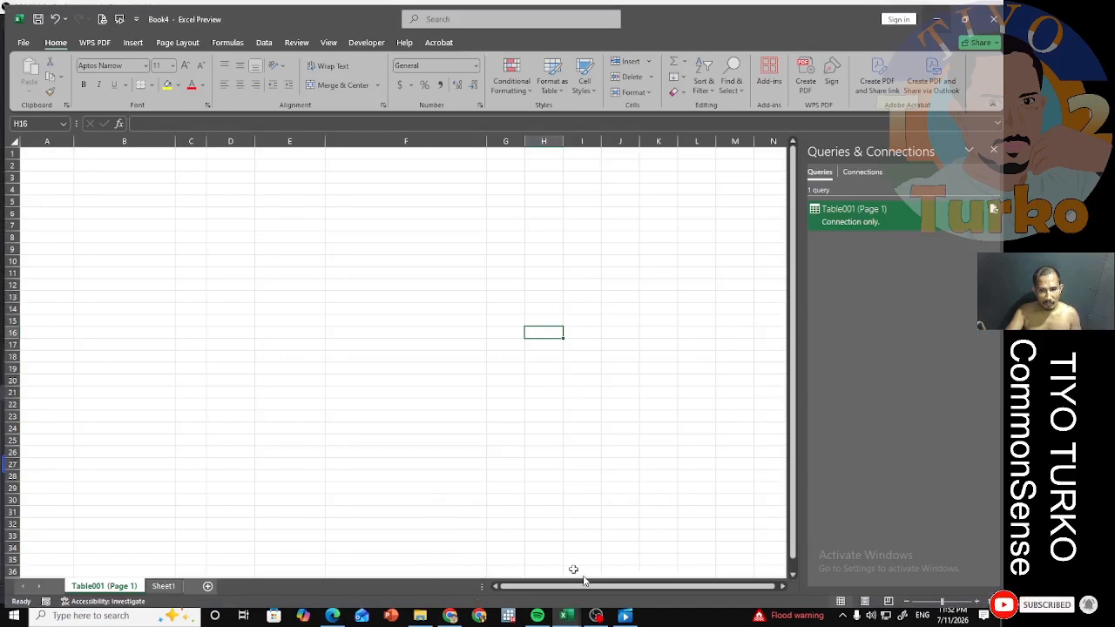
{"action": "left_click", "coordinate": [41, 147]}
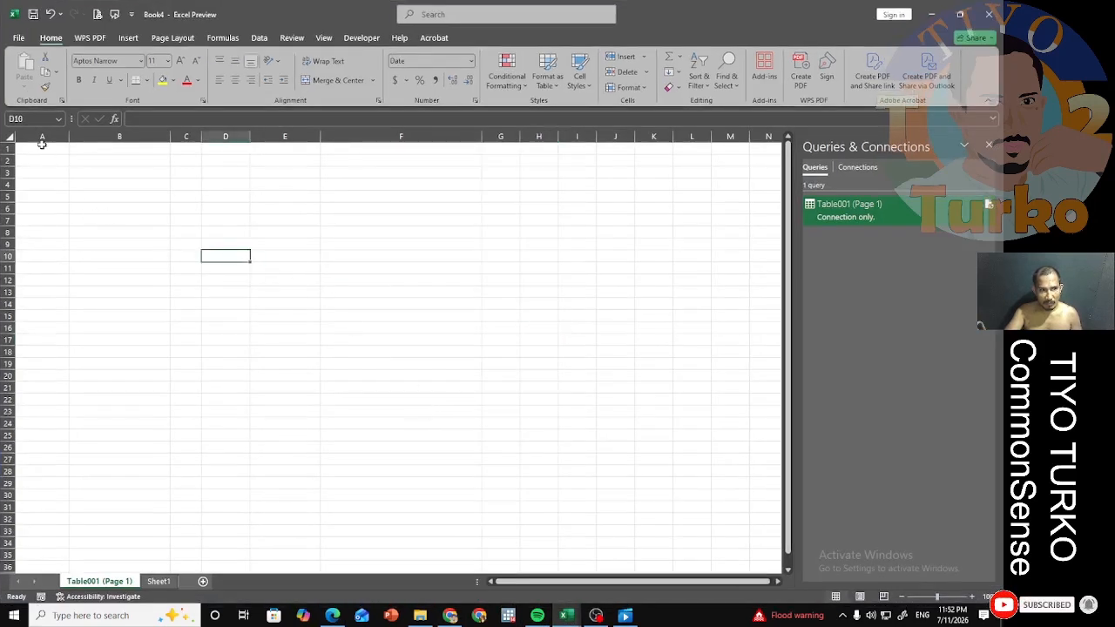
{"action": "left_click", "coordinate": [94, 257]}
{"action": "left_click", "coordinate": [54, 150]}
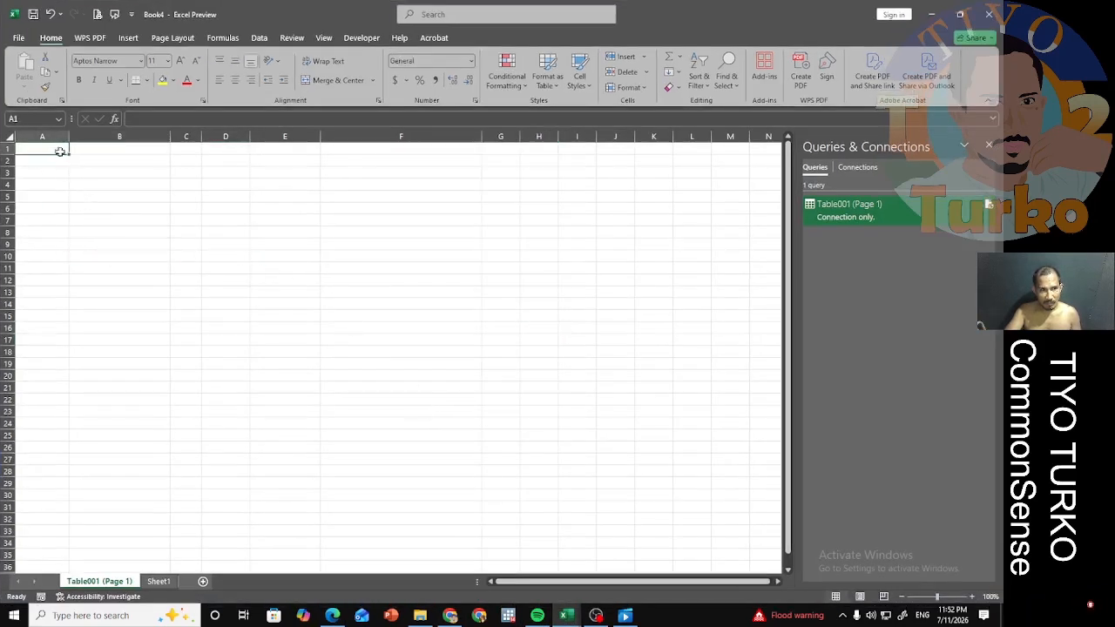
Import Table001 (Page 1) from the Random State University of the Philippines PDF in Downloads into a new worksheet
{"action": "left_click", "coordinate": [259, 37]}
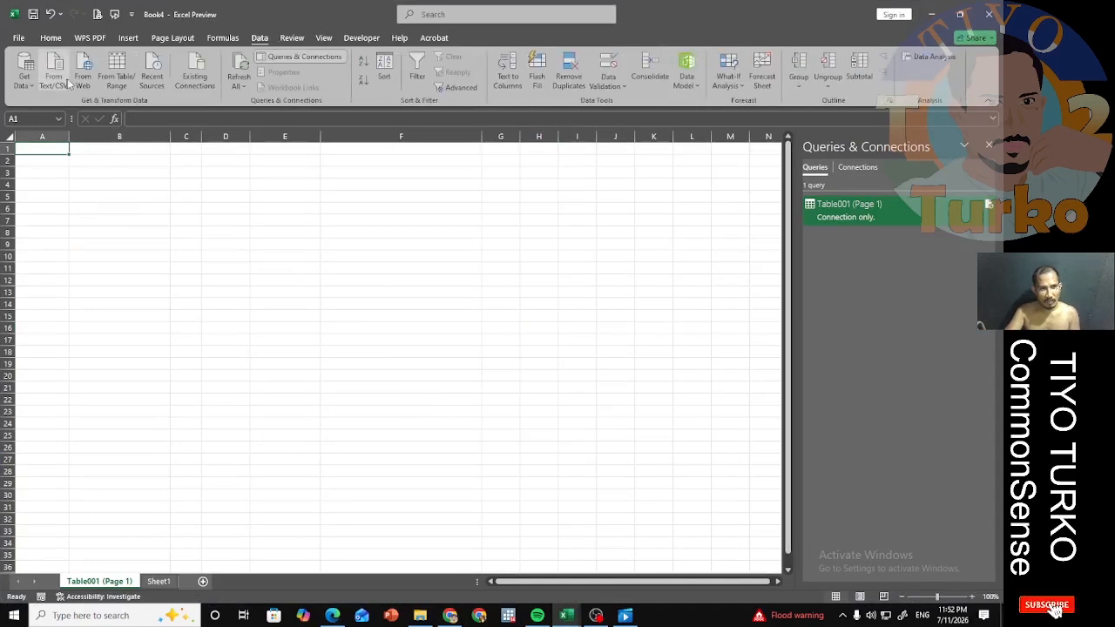
{"action": "left_click", "coordinate": [24, 78]}
{"action": "mouse_move", "coordinate": [58, 105]}
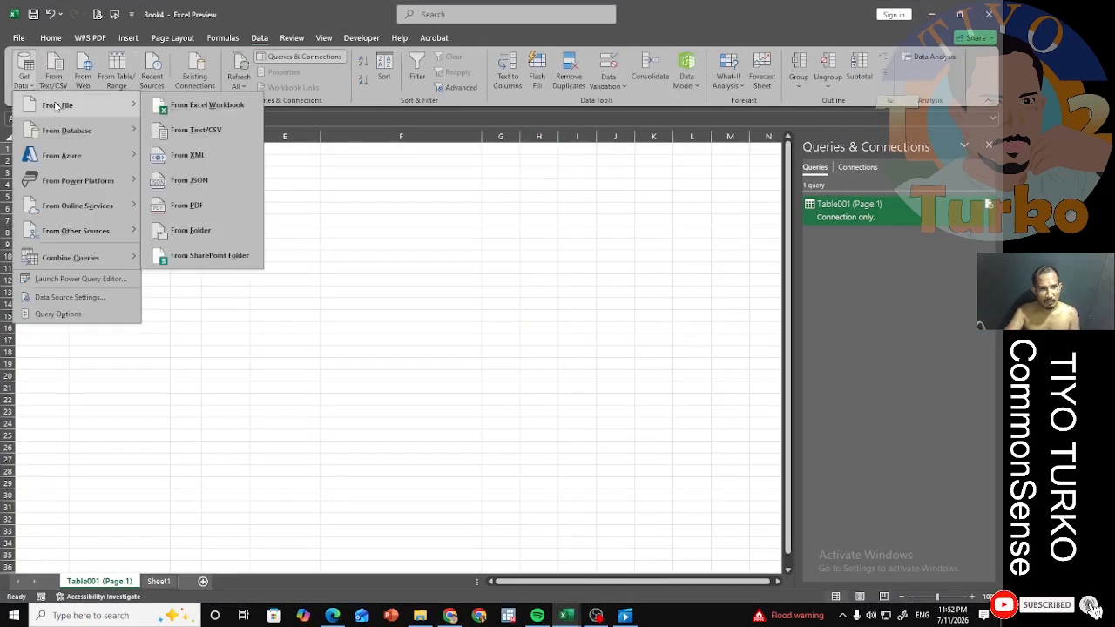
{"action": "left_click", "coordinate": [195, 215]}
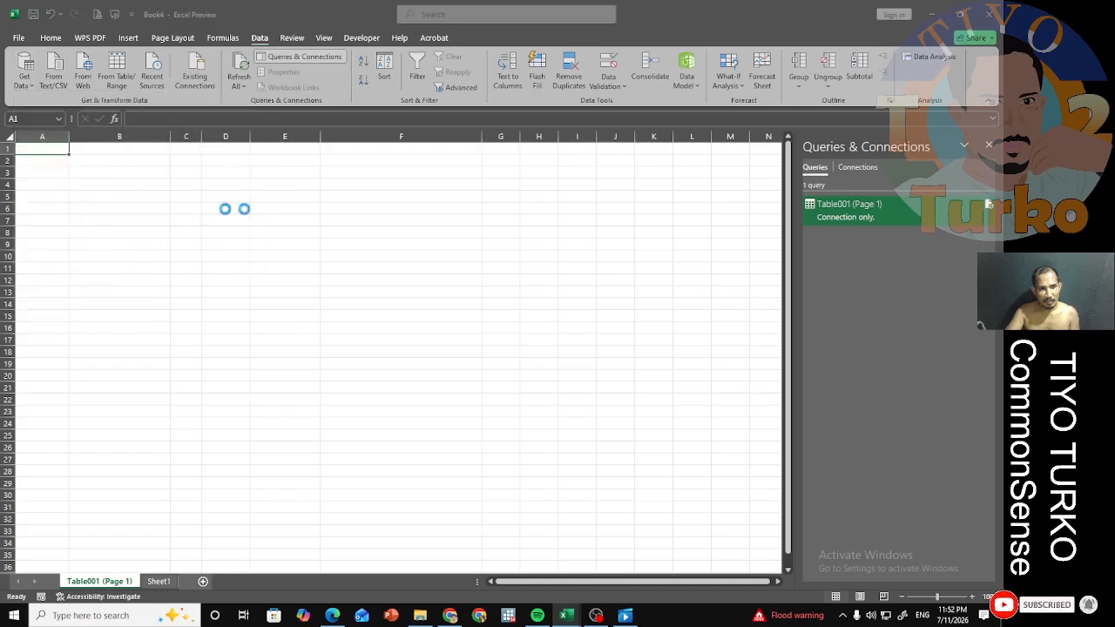
{"action": "left_click", "coordinate": [54, 127]}
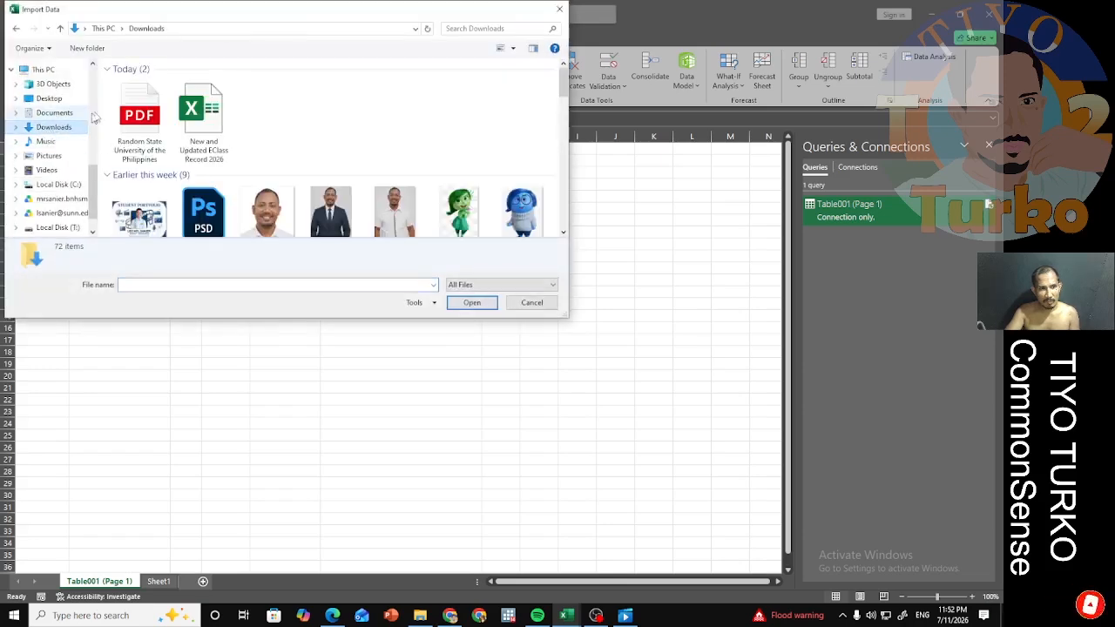
{"action": "left_click", "coordinate": [139, 122]}
{"action": "left_click", "coordinate": [471, 303]}
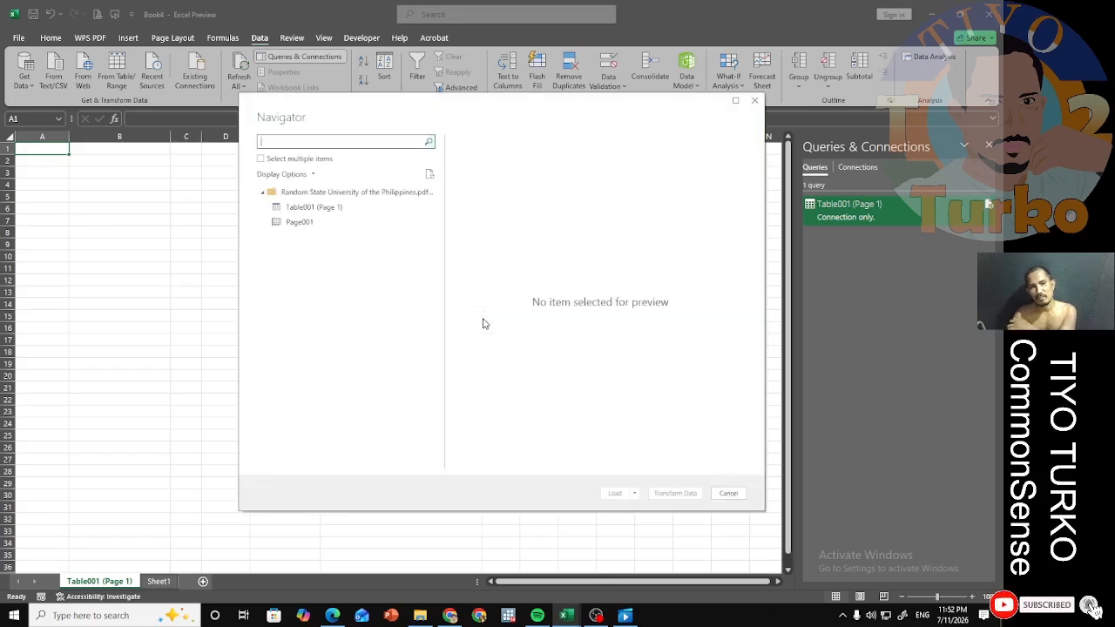
{"action": "left_click", "coordinate": [335, 209]}
{"action": "left_click", "coordinate": [617, 494]}
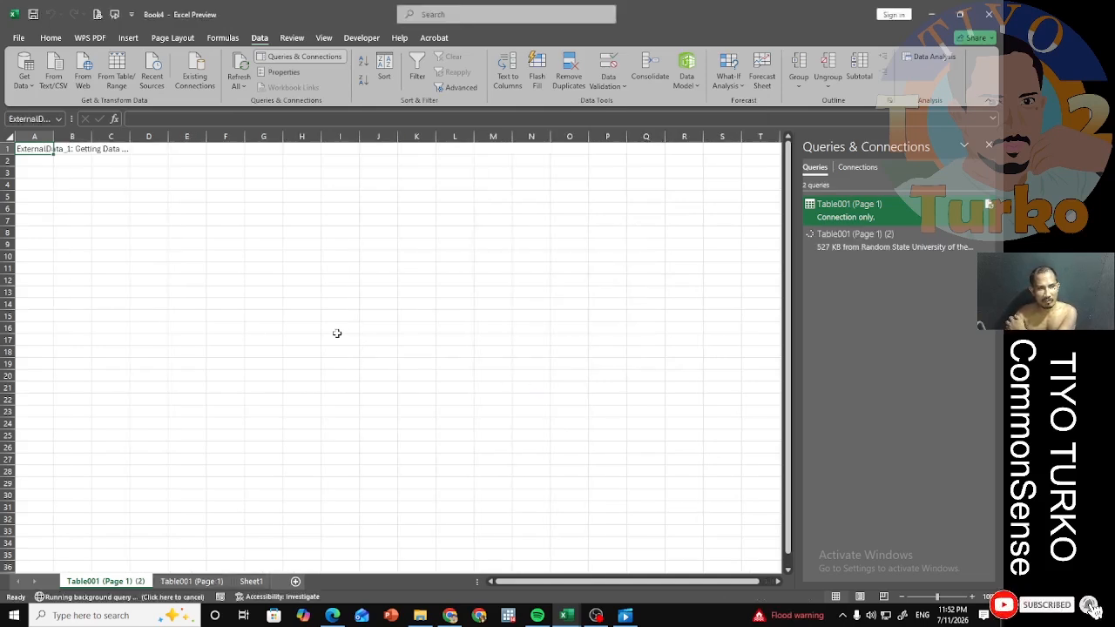
Copy all entries of the imported Student Name column into the Names column of Attendance Monitoring, starting at B11
{"action": "left_click_drag", "start_coordinate": [101, 166], "coordinate": [105, 265]}
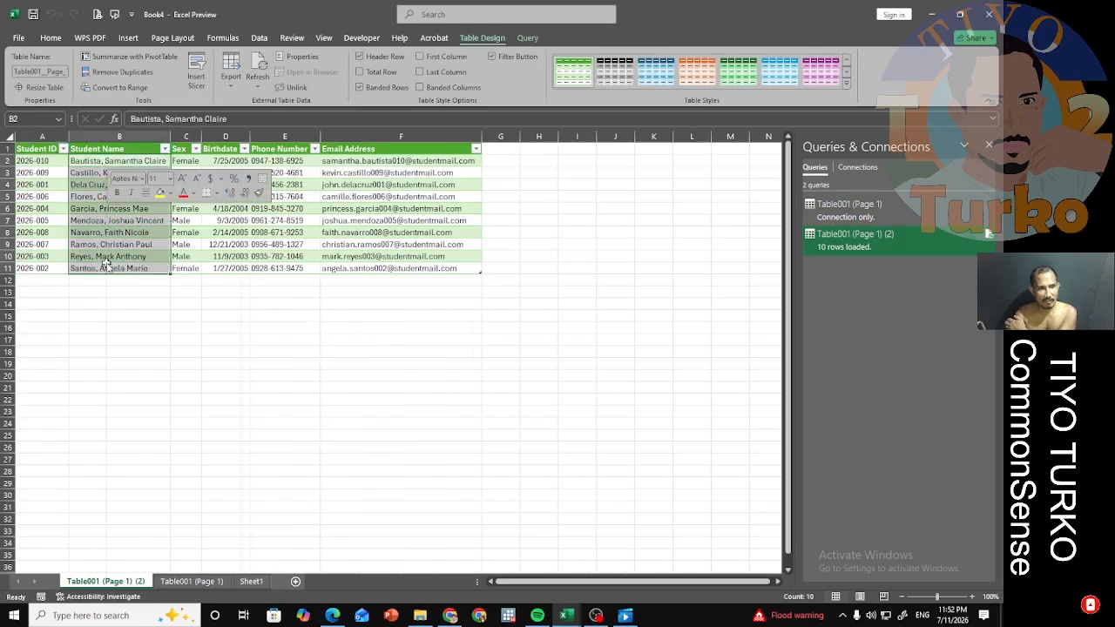
{"action": "right_click", "coordinate": [106, 264]}
{"action": "left_click", "coordinate": [140, 271]}
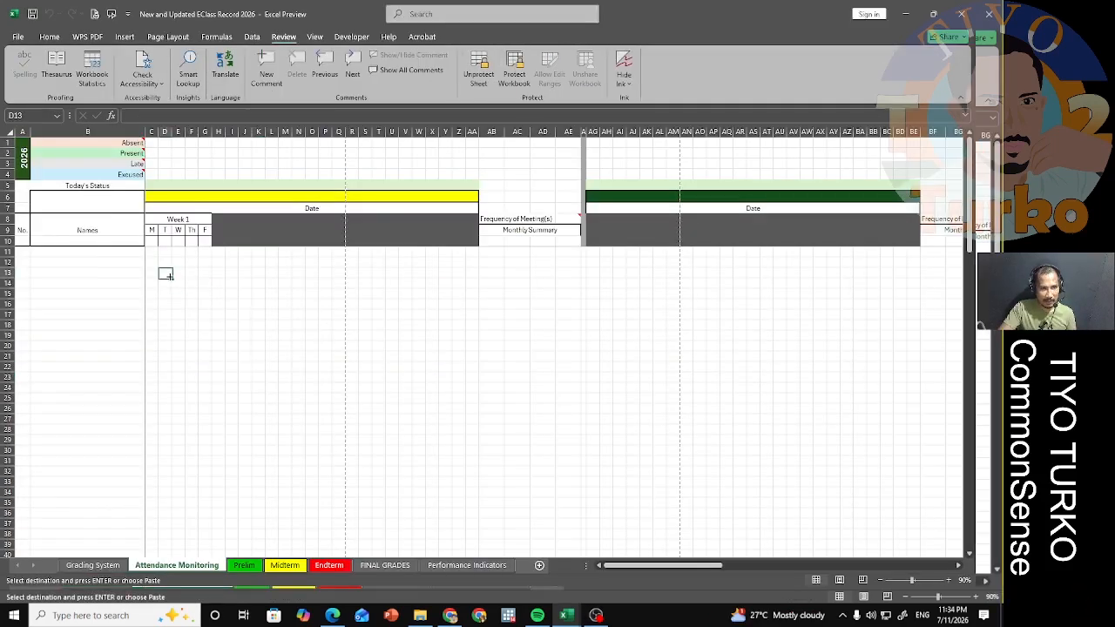
{"action": "left_click", "coordinate": [85, 252]}
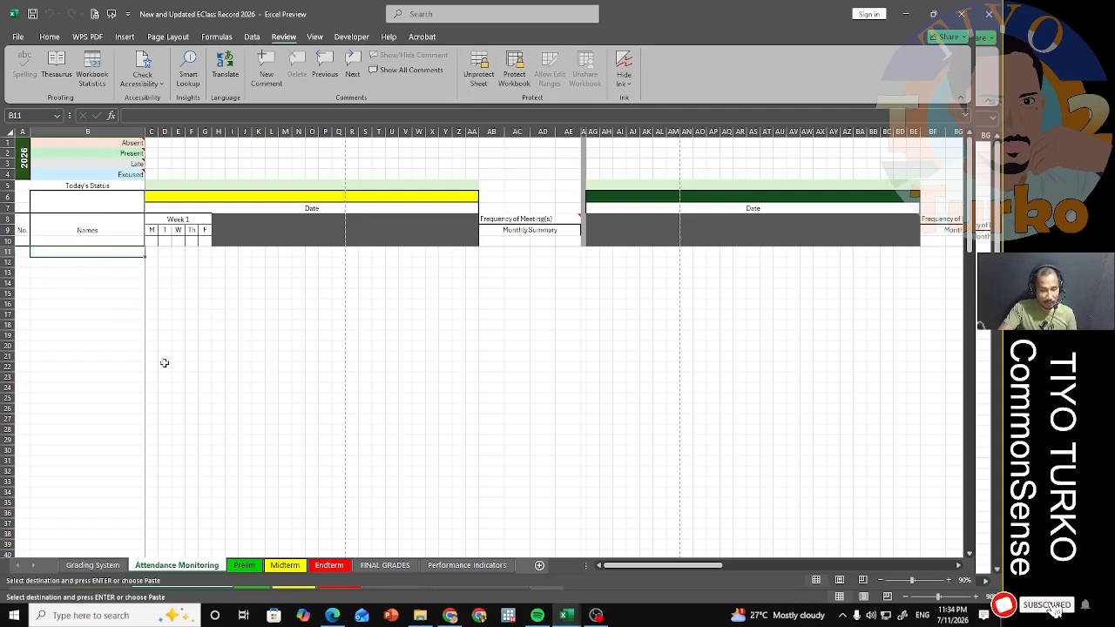
{"action": "key", "text": "ctrl+v"}
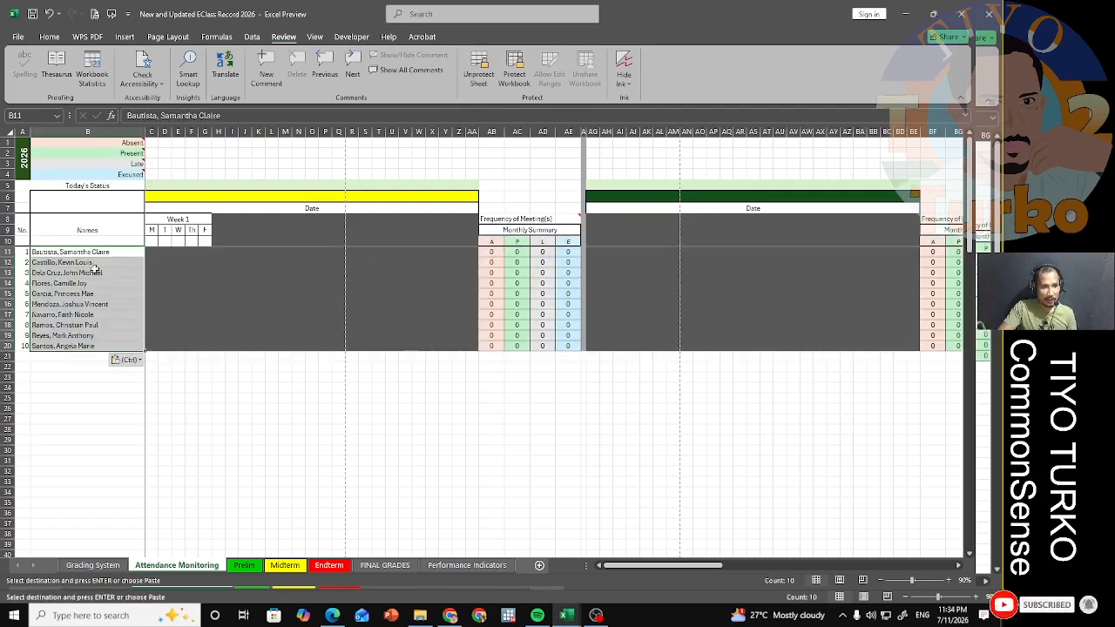
{"action": "left_click", "coordinate": [95, 269]}
{"action": "left_click", "coordinate": [87, 251]}
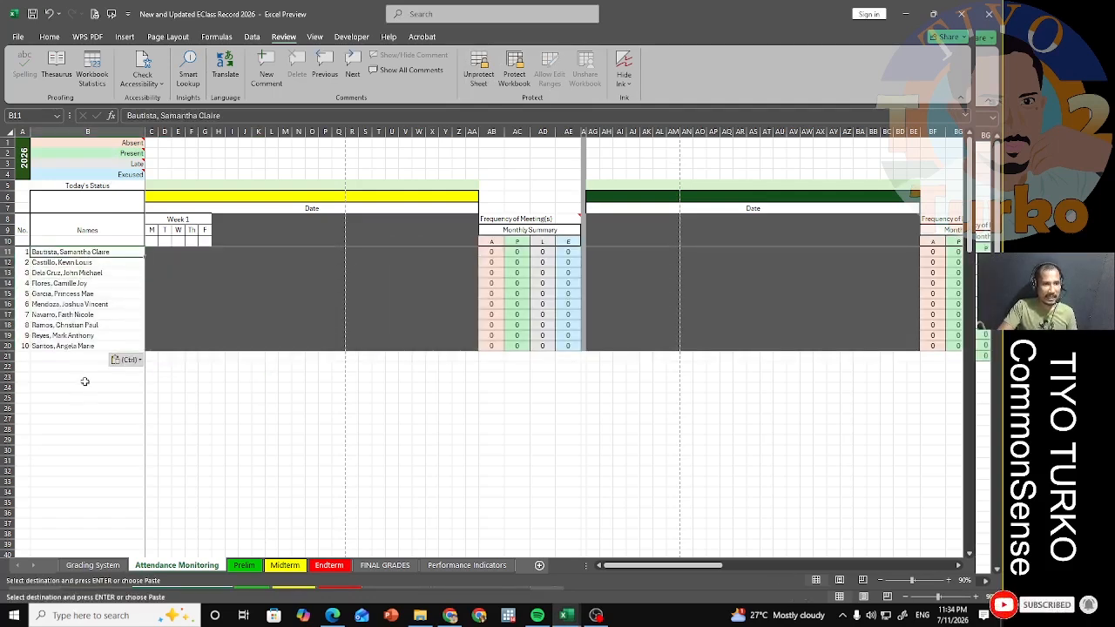
{"action": "left_click", "coordinate": [98, 274]}
Check the year cell A1 and set the first month of the attendance table to August
{"action": "left_click", "coordinate": [23, 153]}
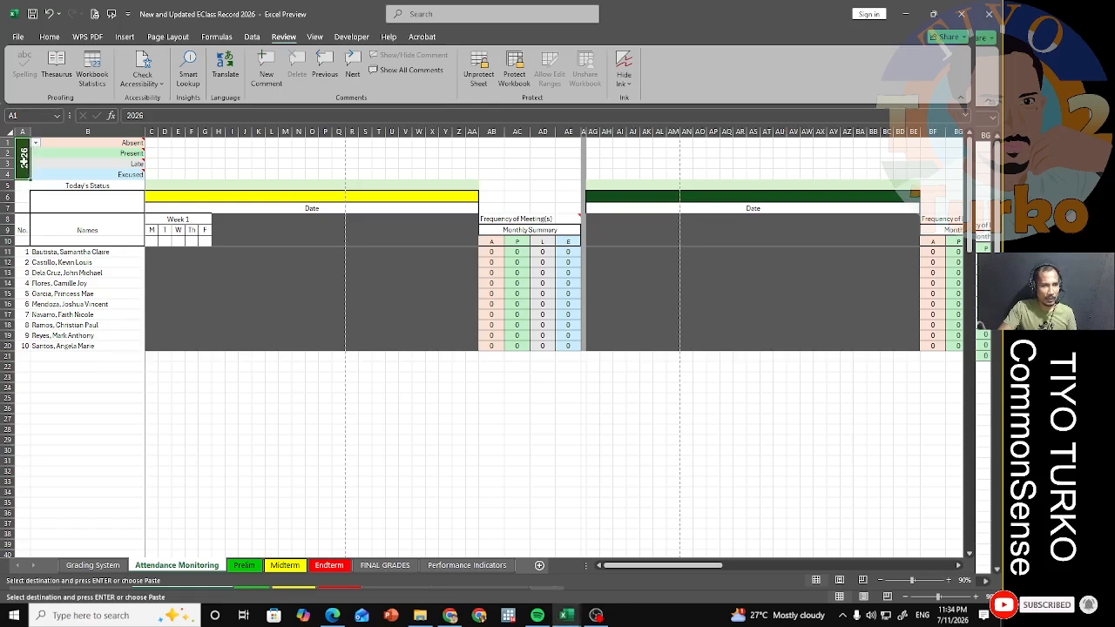
{"action": "left_click", "coordinate": [238, 198]}
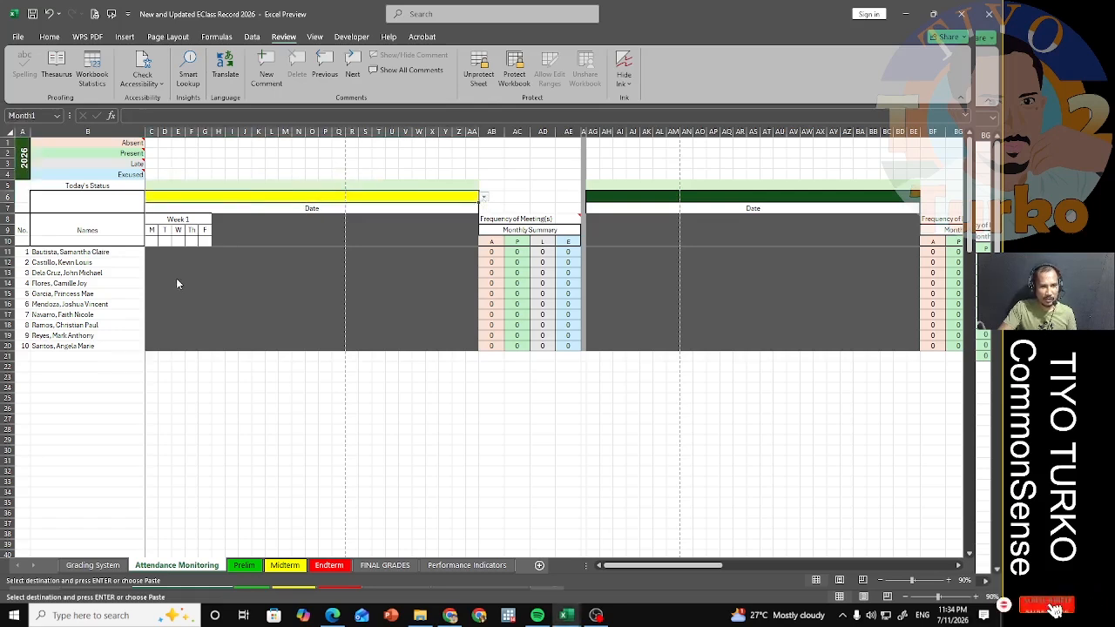
{"action": "left_click", "coordinate": [285, 163]}
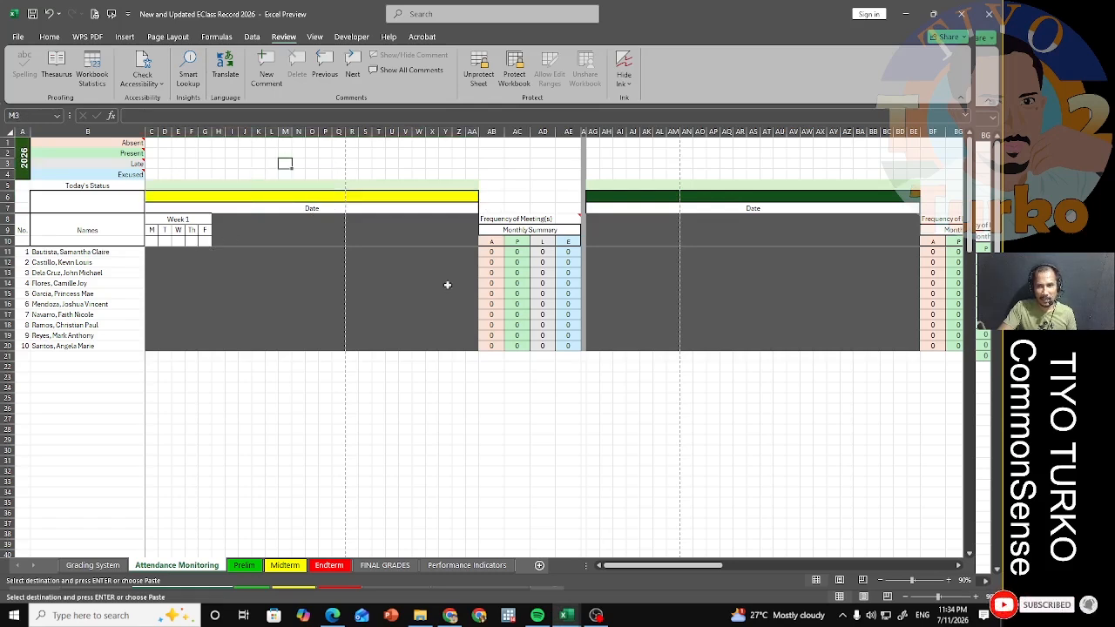
{"action": "left_click", "coordinate": [450, 197]}
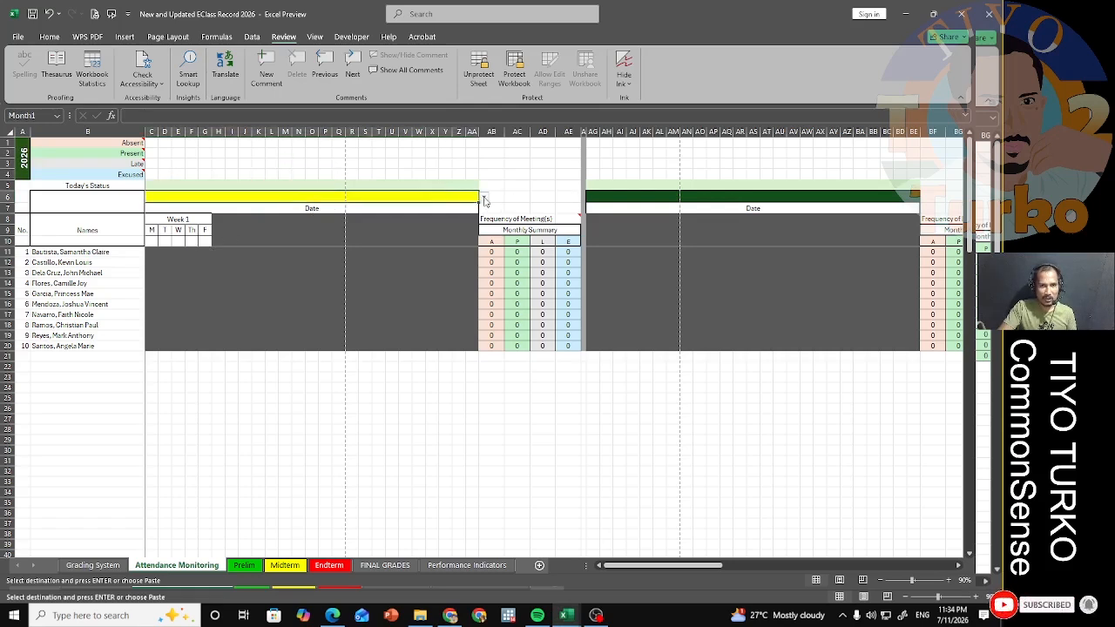
{"action": "key", "text": "Return"}
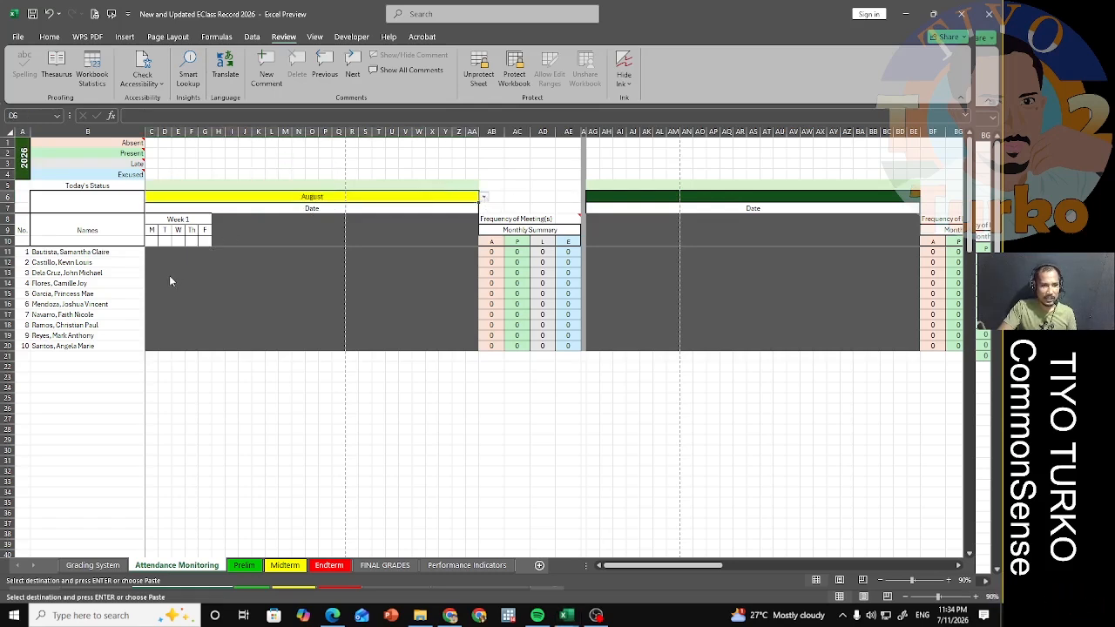
Check the August calendar and enter the first-week dates 10 to 14 in C10:G10 of the attendance table
{"action": "left_click", "coordinate": [960, 620]}
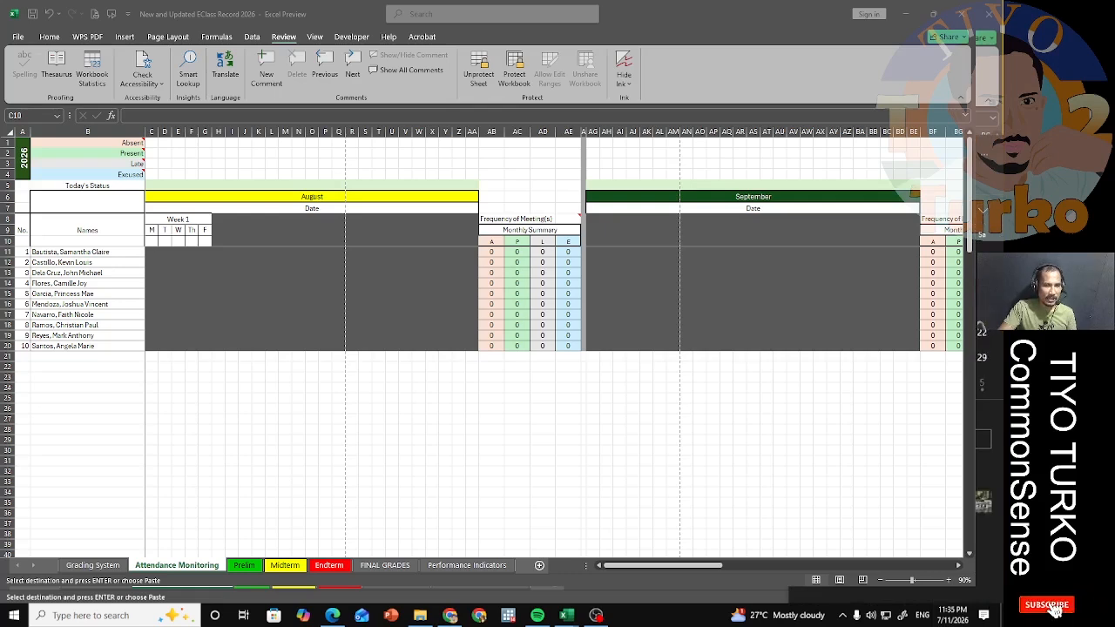
{"action": "left_click", "coordinate": [190, 295]}
{"action": "type", "text": "10"}
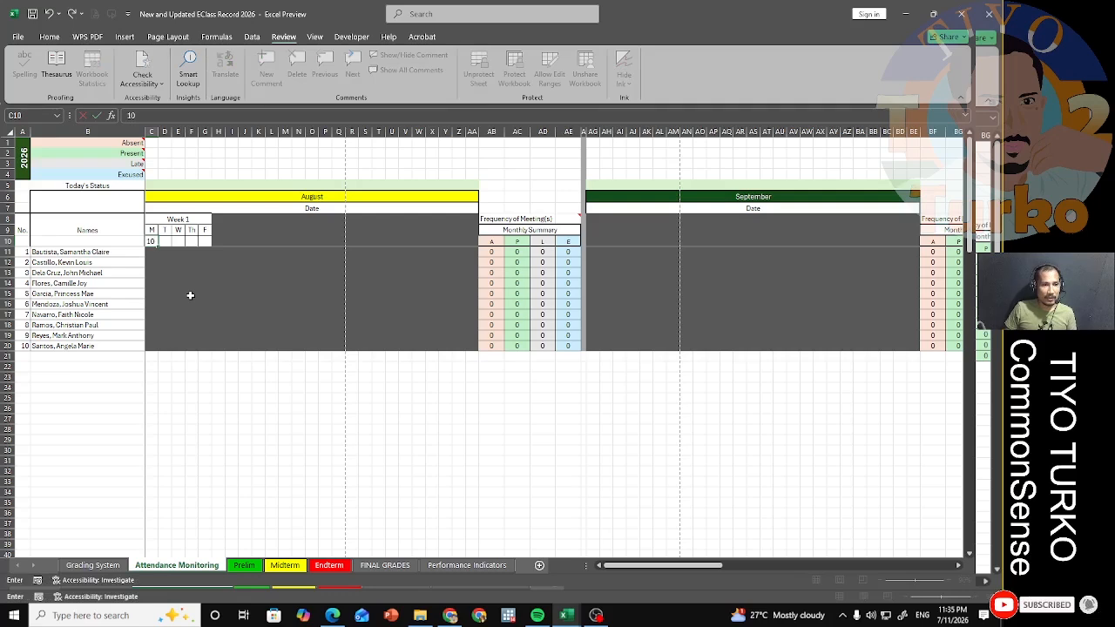
{"action": "key", "text": "Tab"}
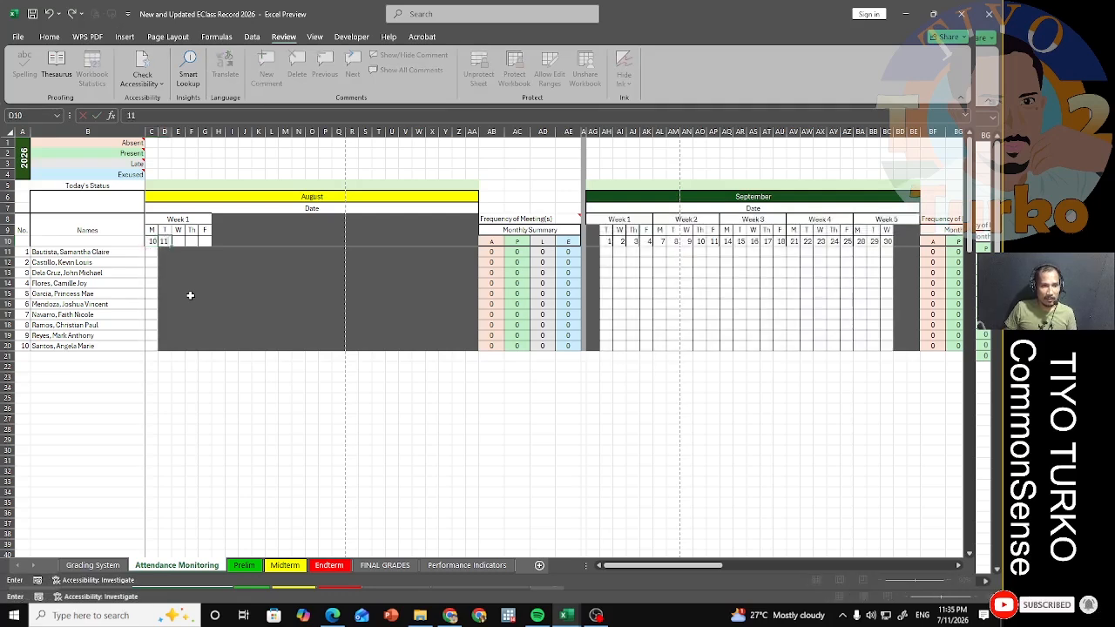
{"action": "key", "text": "Tab"}
{"action": "type", "text": "12"}
{"action": "key", "text": "Tab"}
{"action": "type", "text": "13"}
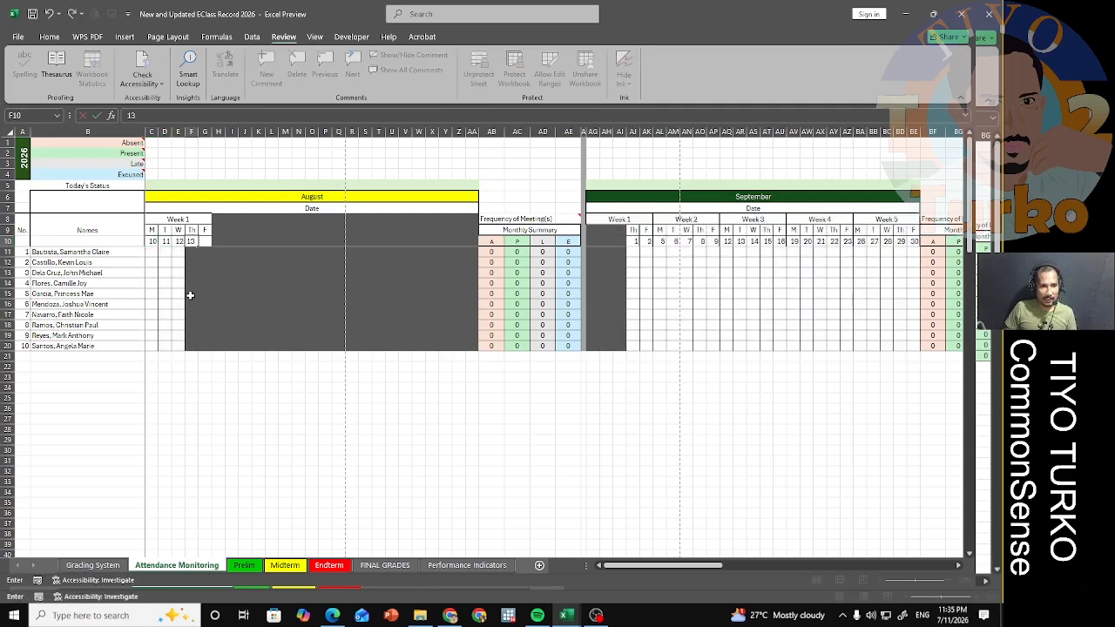
{"action": "key", "text": "Tab"}
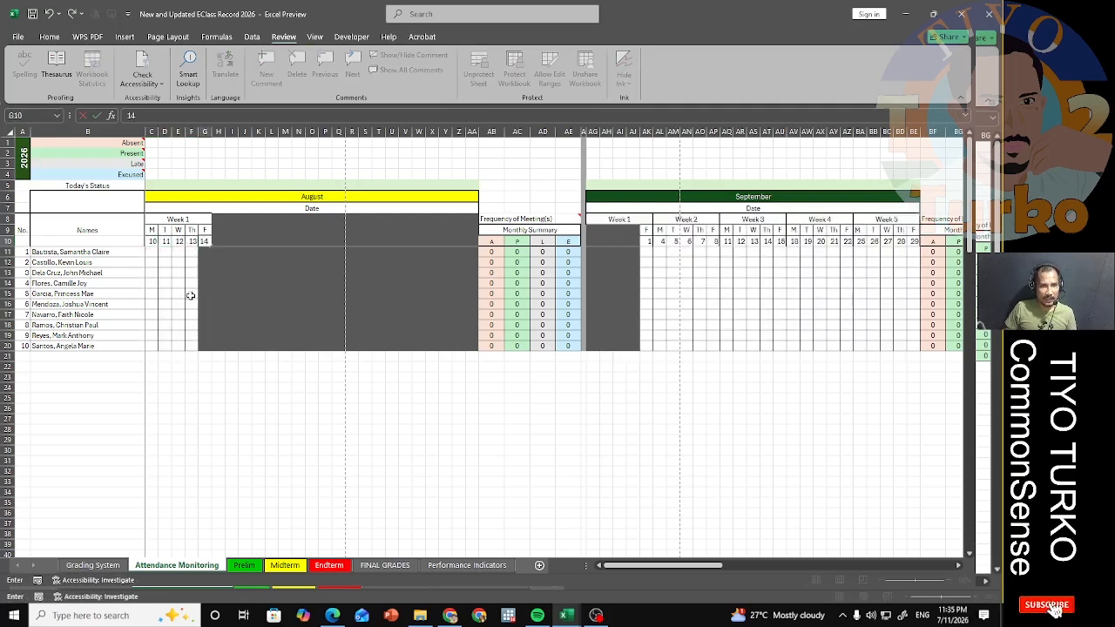
{"action": "key", "text": "Return"}
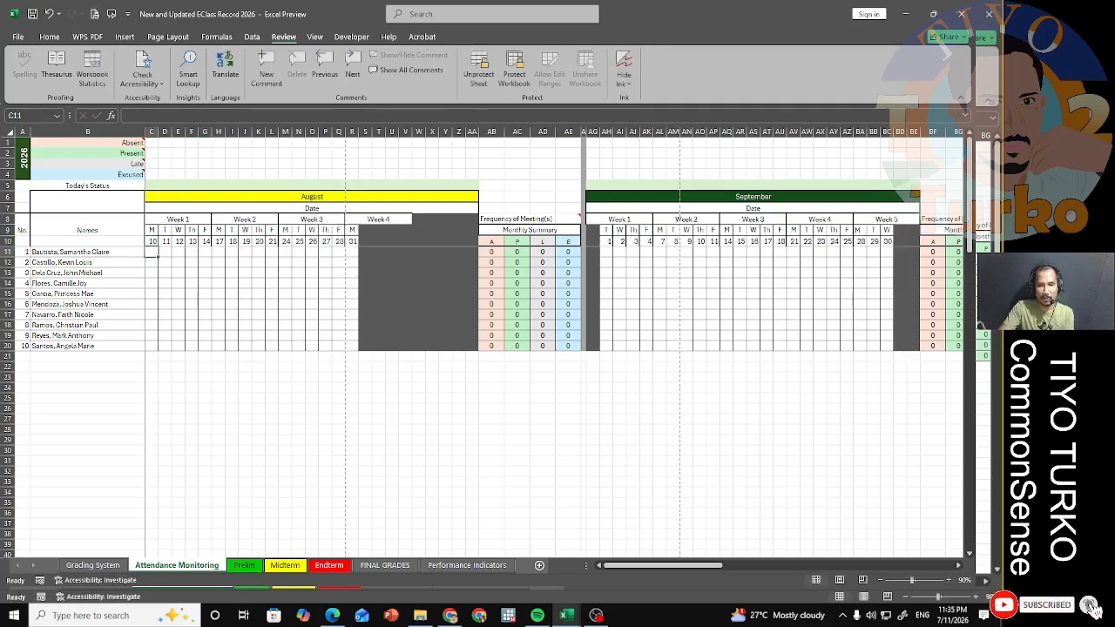
Choose the second student, and after that the third student, in the yellow search cell B112 below the attendance table
{"action": "left_click_drag", "start_coordinate": [630, 571], "coordinate": [607, 566]}
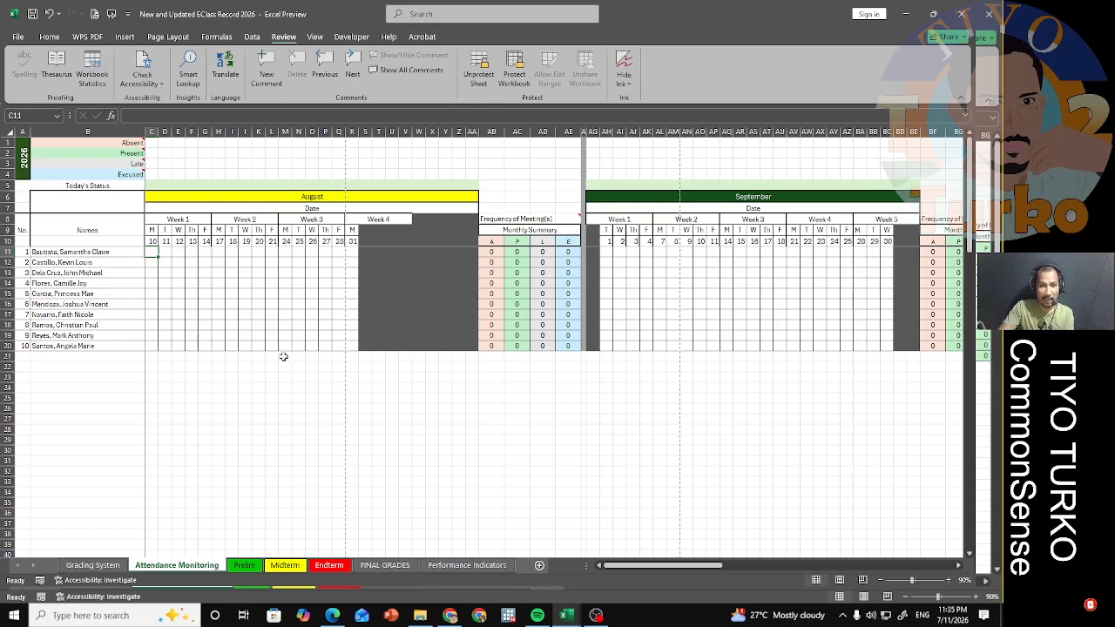
{"action": "left_click_drag", "start_coordinate": [969, 237], "coordinate": [990, 547]}
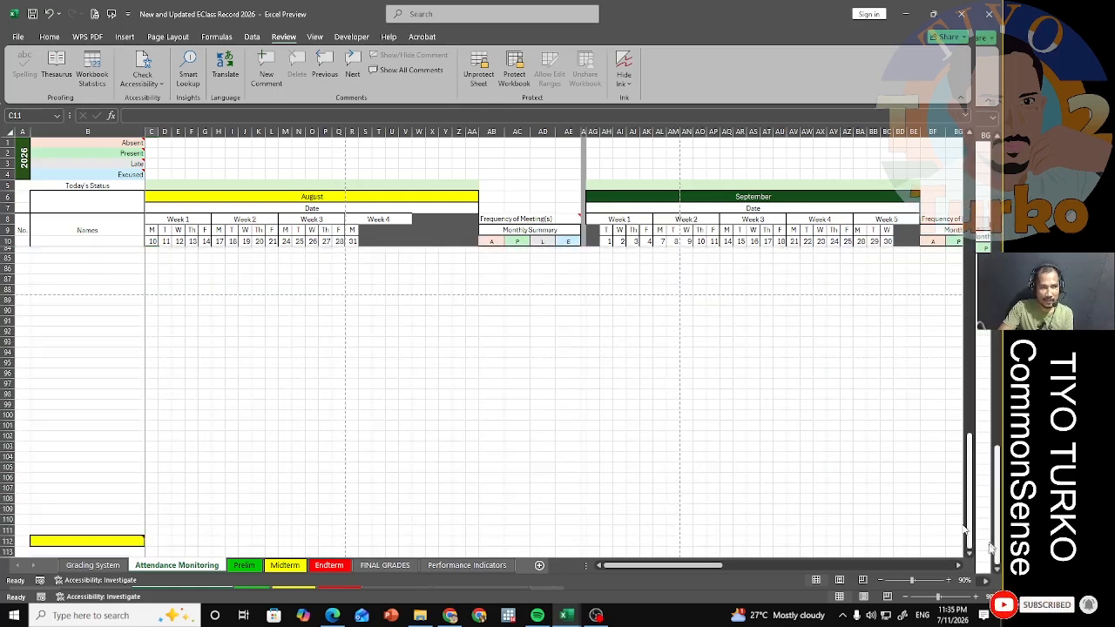
{"action": "left_click", "coordinate": [104, 541]}
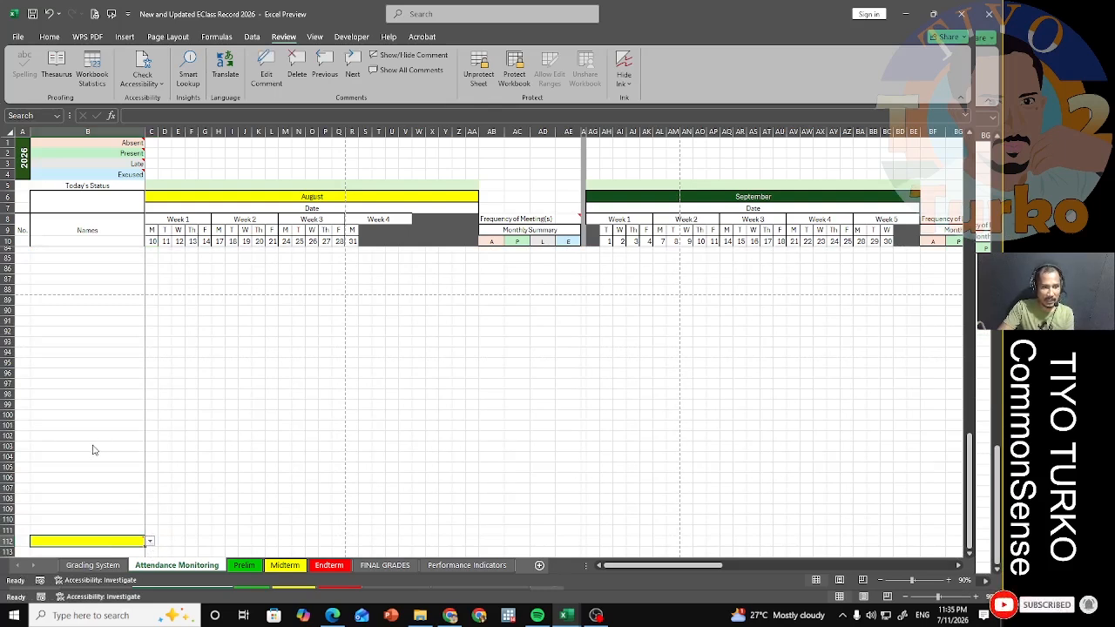
{"action": "key", "text": "ctrl+v"}
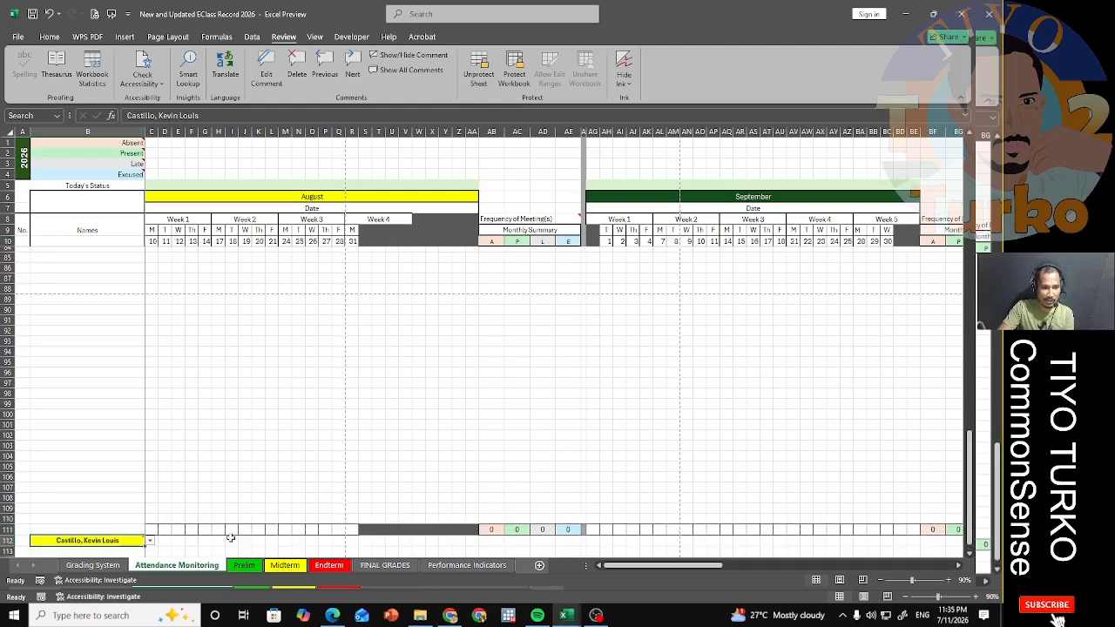
{"action": "key", "text": "ctrl+v"}
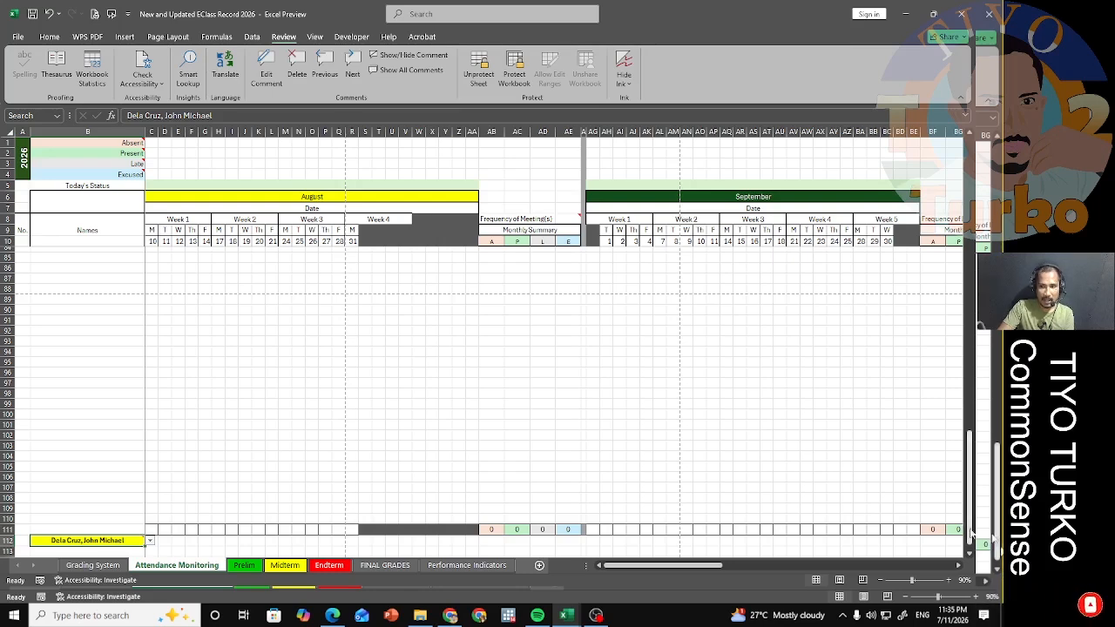
{"action": "left_click_drag", "start_coordinate": [969, 464], "coordinate": [972, 253]}
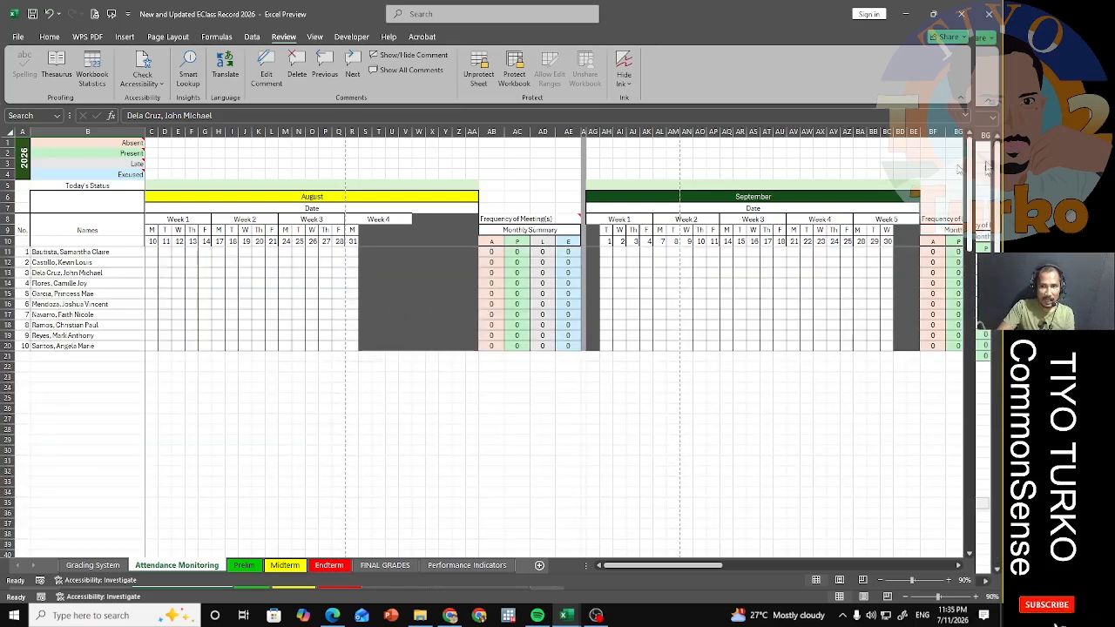
{"action": "left_click", "coordinate": [205, 398]}
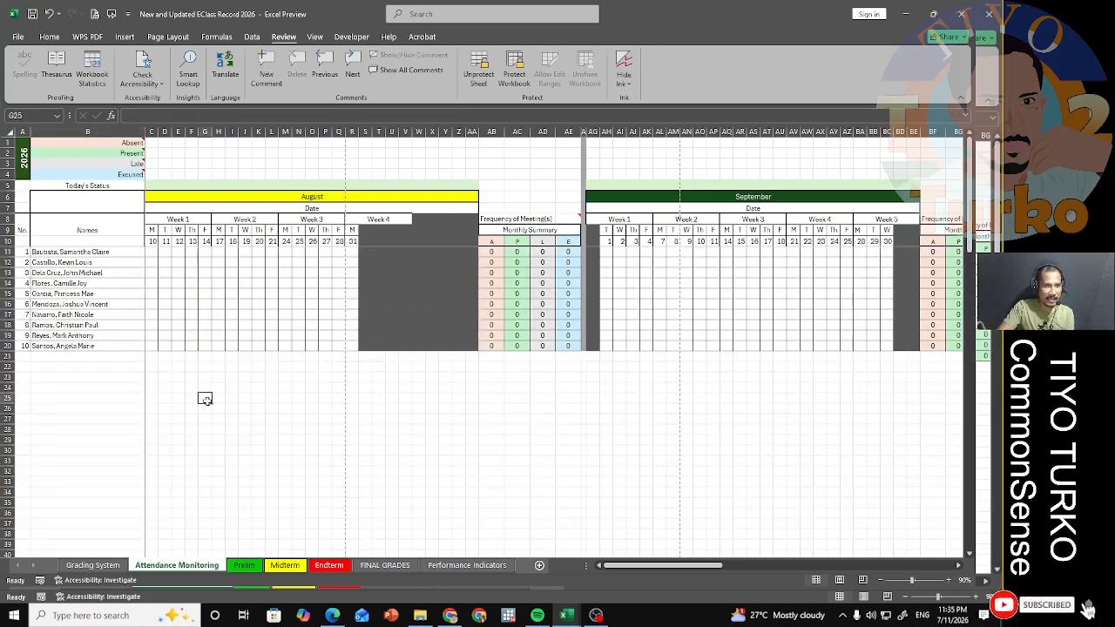
Enter attendance codes 1, 0, 2 and 3 for the first four students on August 10, in C11:C14
{"action": "left_click", "coordinate": [153, 252]}
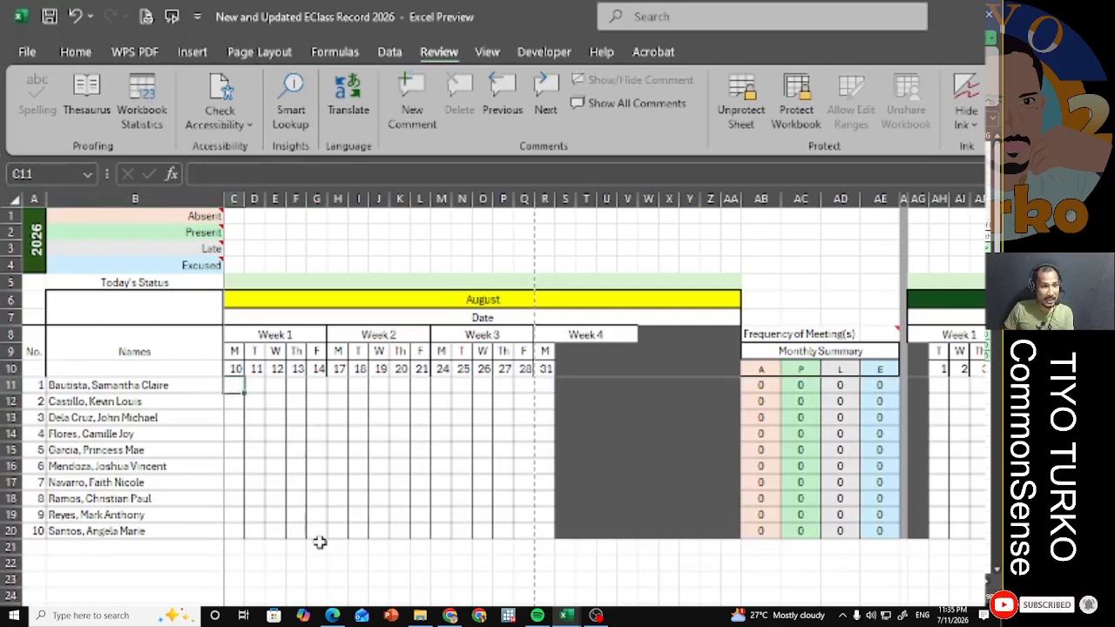
{"action": "type", "text": "1"}
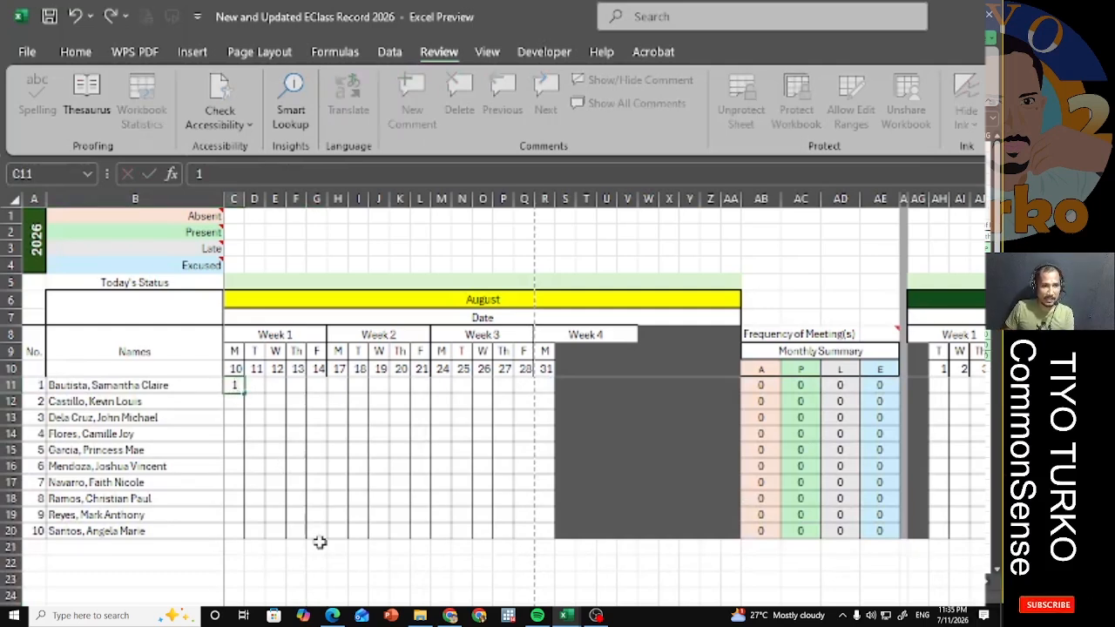
{"action": "key", "text": "Return"}
{"action": "type", "text": "0"}
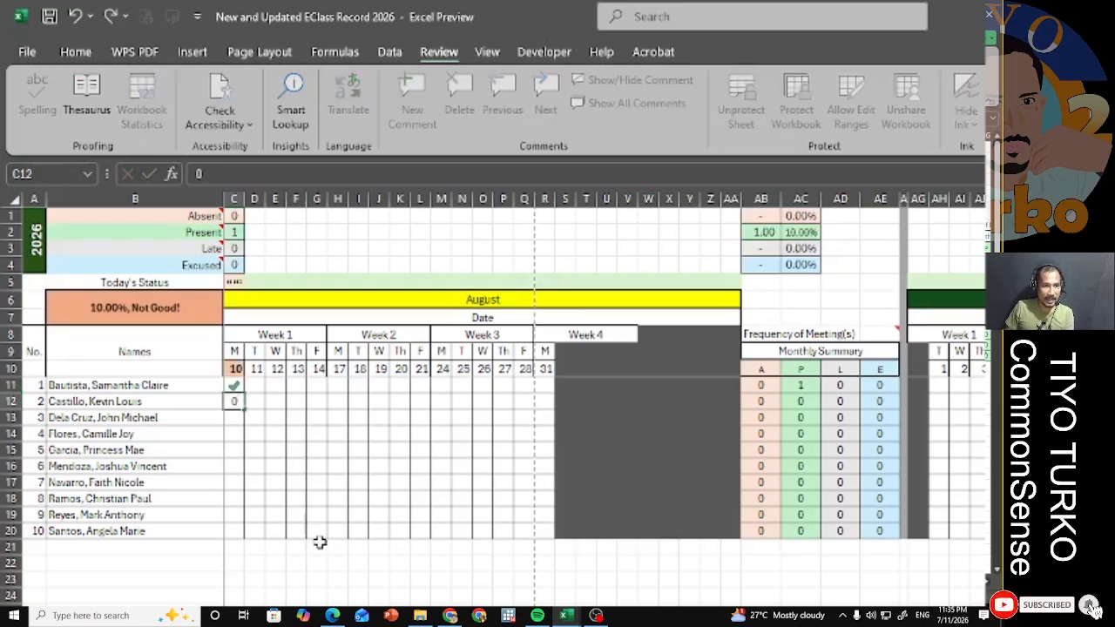
{"action": "key", "text": "Return"}
{"action": "type", "text": "2"}
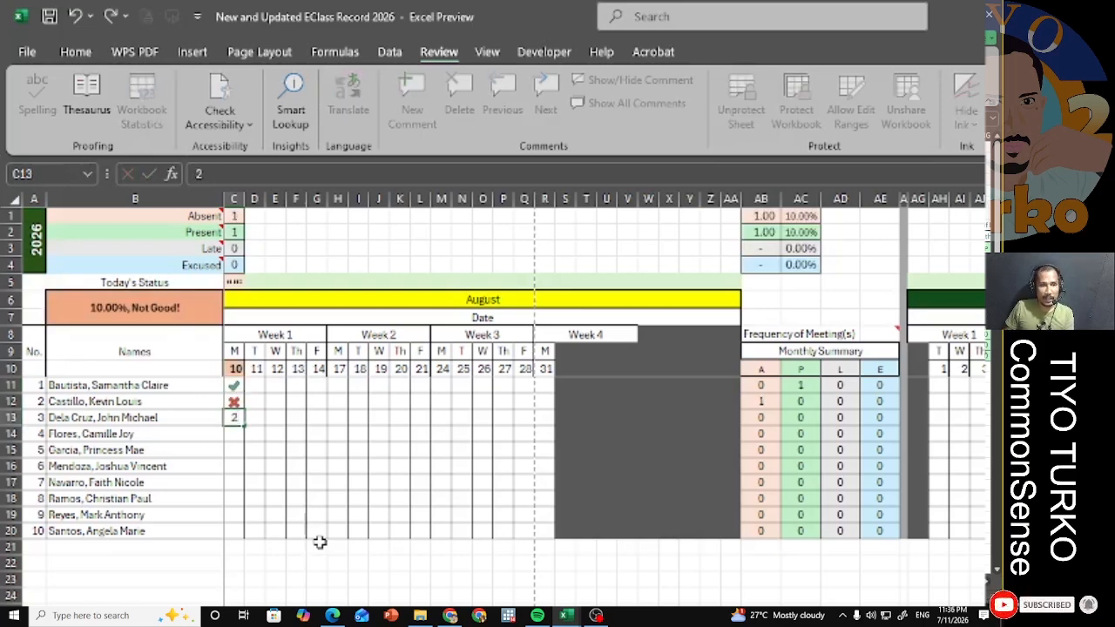
{"action": "key", "text": "Return"}
{"action": "type", "text": "3"}
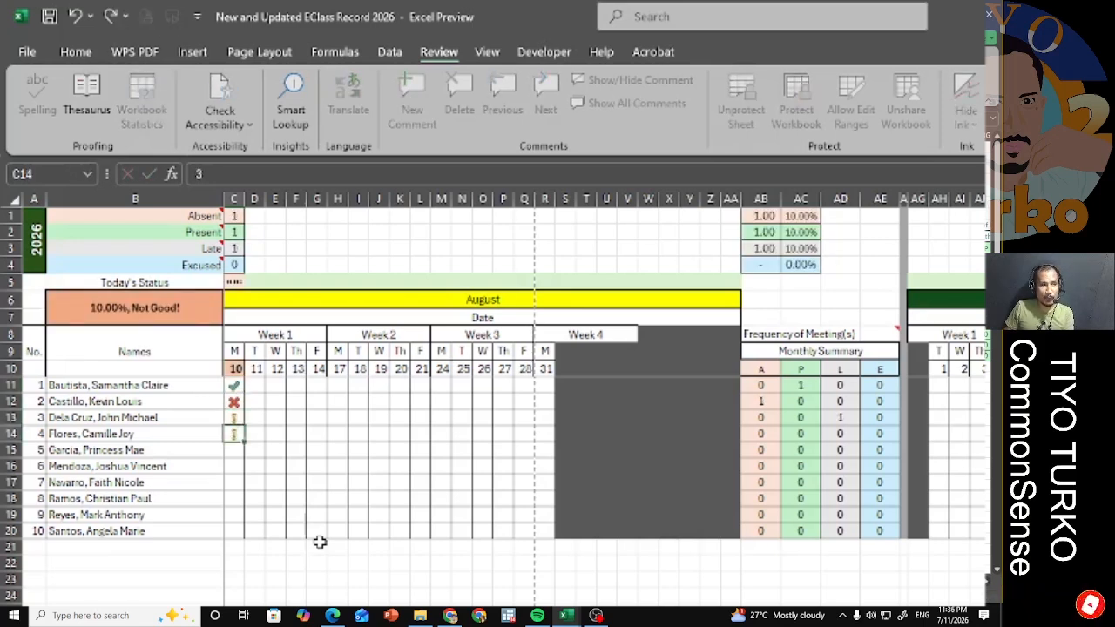
{"action": "key", "text": "Return"}
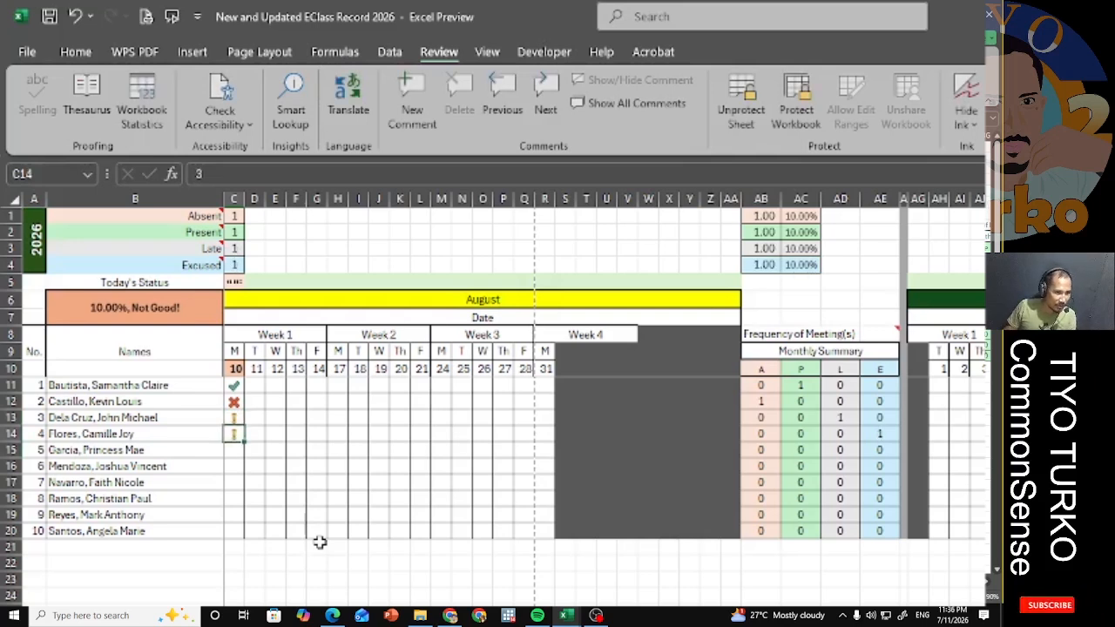
Compare the fourth student's attendance mark in C14 with the excused count in AE14 of the monthly summary
{"action": "key", "text": "Up"}
{"action": "key", "text": "Down"}
{"action": "key", "text": "Up"}
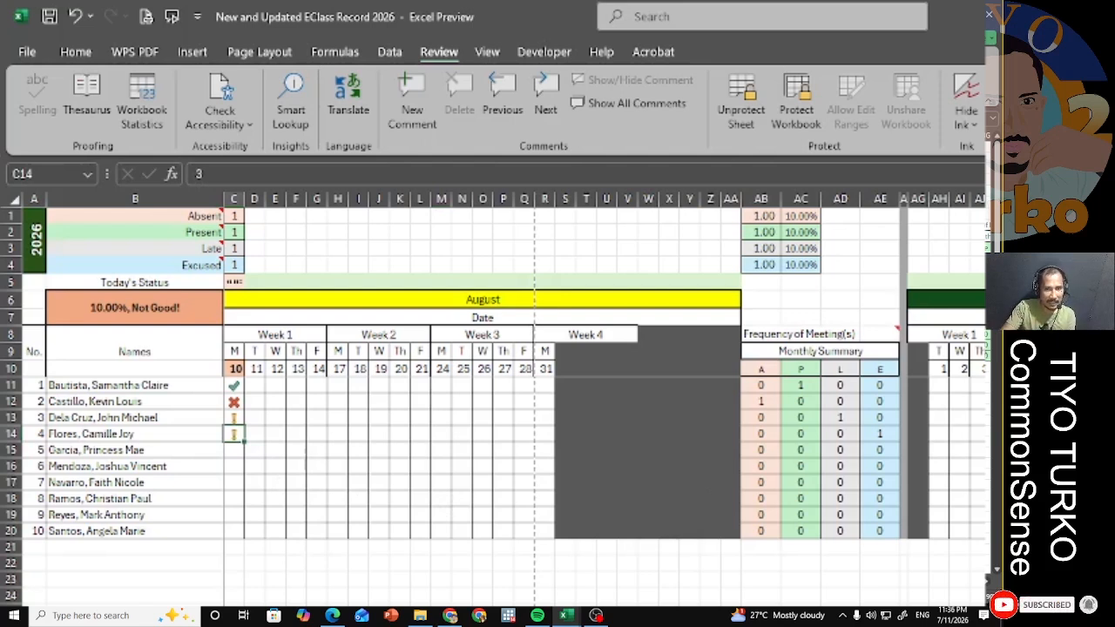
{"action": "left_click", "coordinate": [886, 430]}
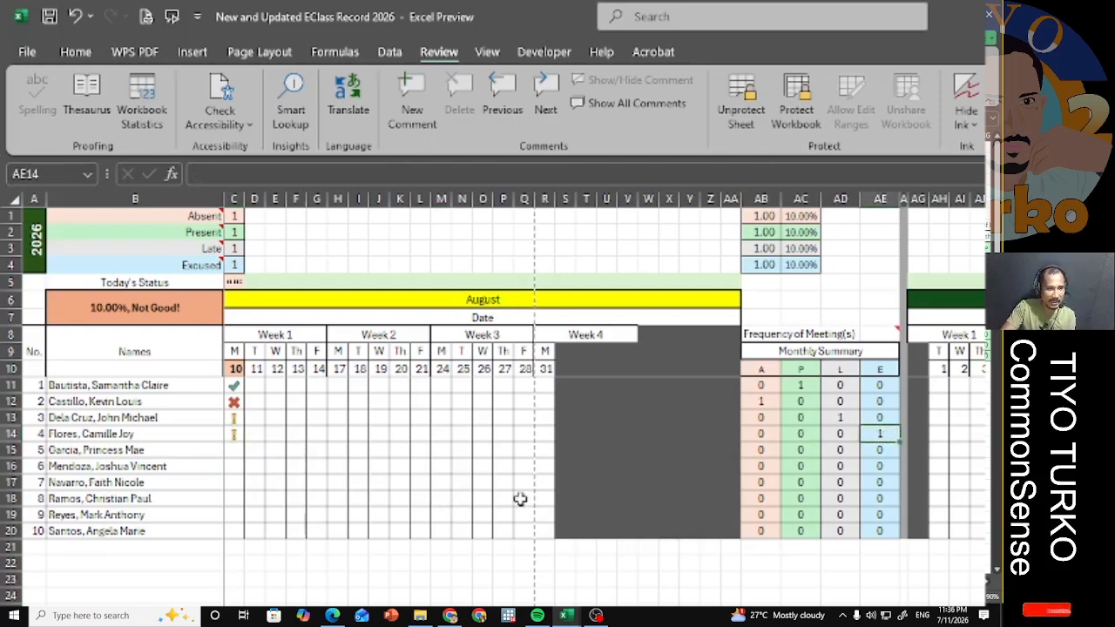
{"action": "left_click", "coordinate": [233, 434]}
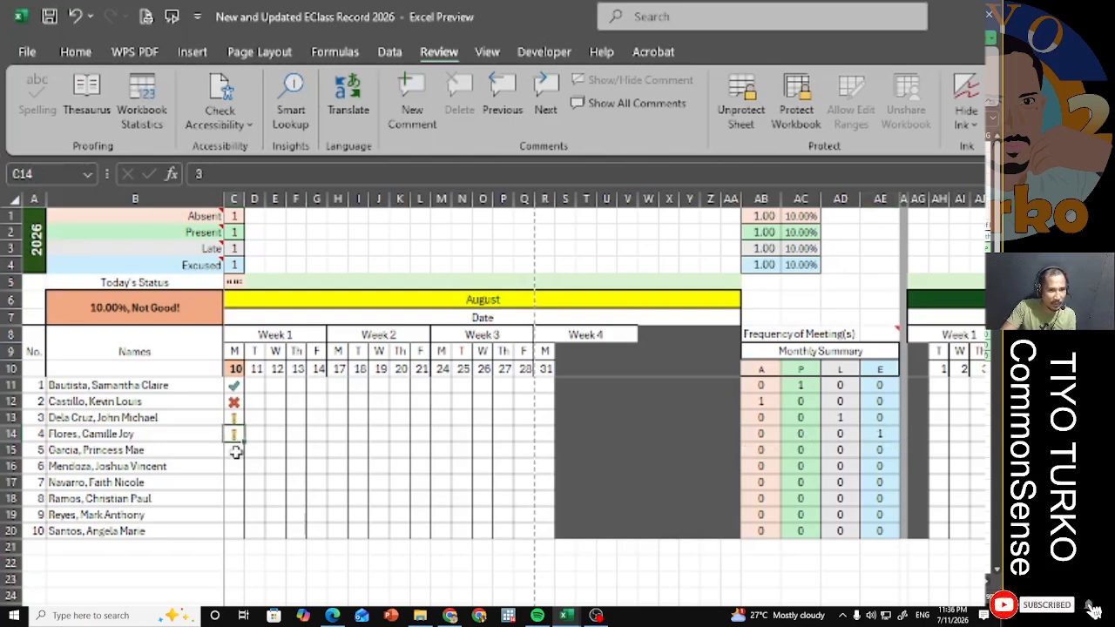
Try entering the absence code 0 in C23, below the student rows, and remove it again
{"action": "left_click", "coordinate": [234, 450]}
{"action": "type", "text": "4"}
{"action": "key", "text": "Return"}
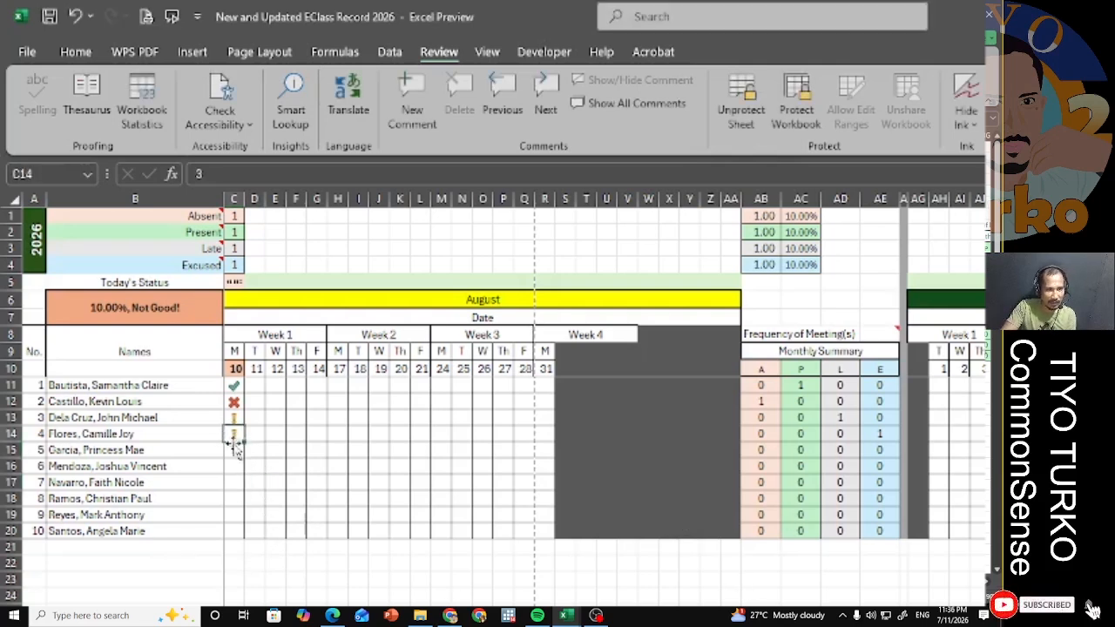
{"action": "left_click", "coordinate": [233, 579]}
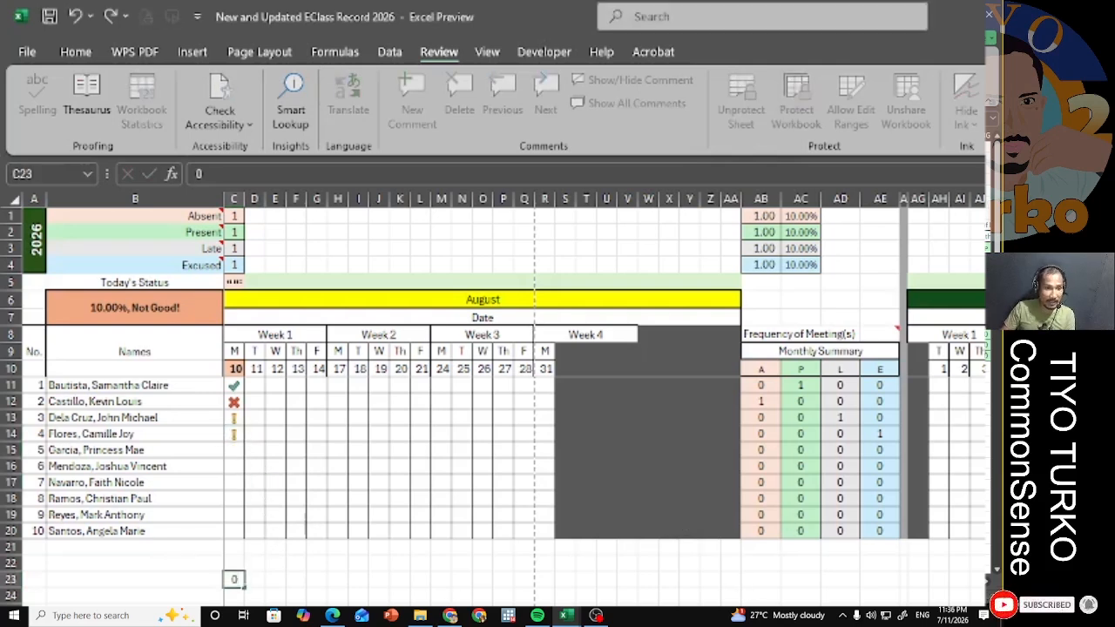
{"action": "type", "text": "0"}
{"action": "key", "text": "Escape"}
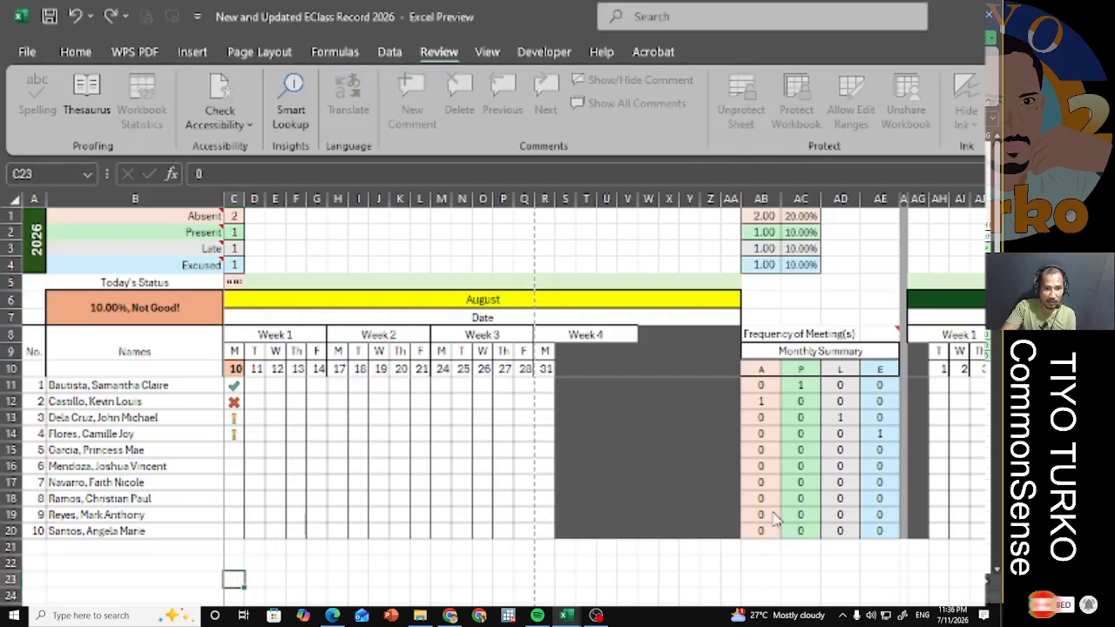
{"action": "left_click", "coordinate": [254, 450]}
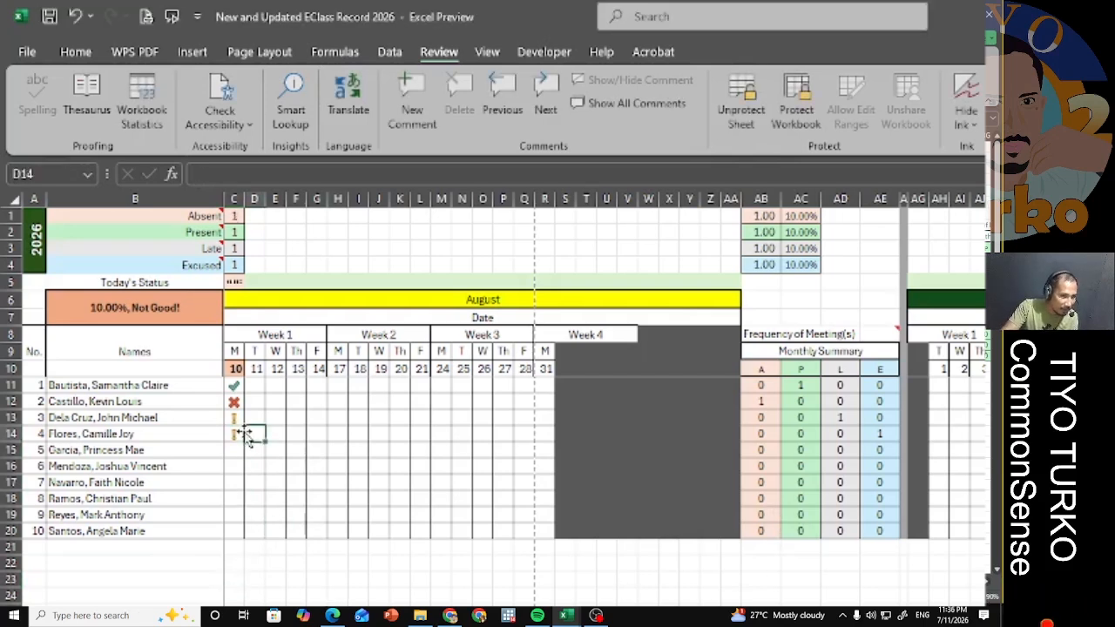
{"action": "left_click", "coordinate": [298, 419]}
{"action": "left_click", "coordinate": [241, 430]}
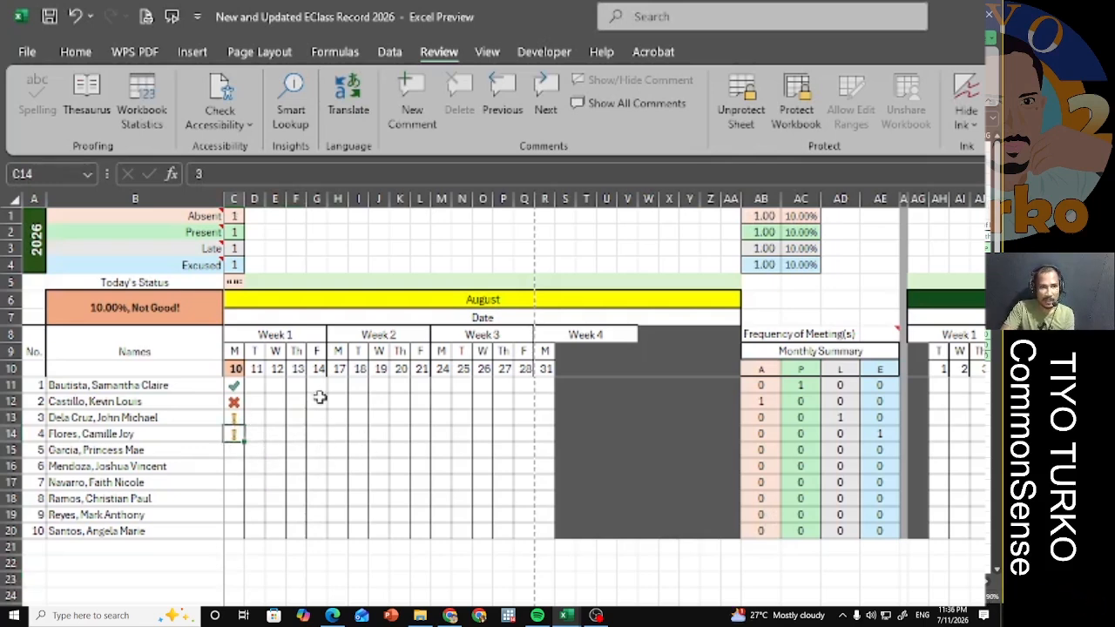
{"action": "left_click", "coordinate": [260, 433]}
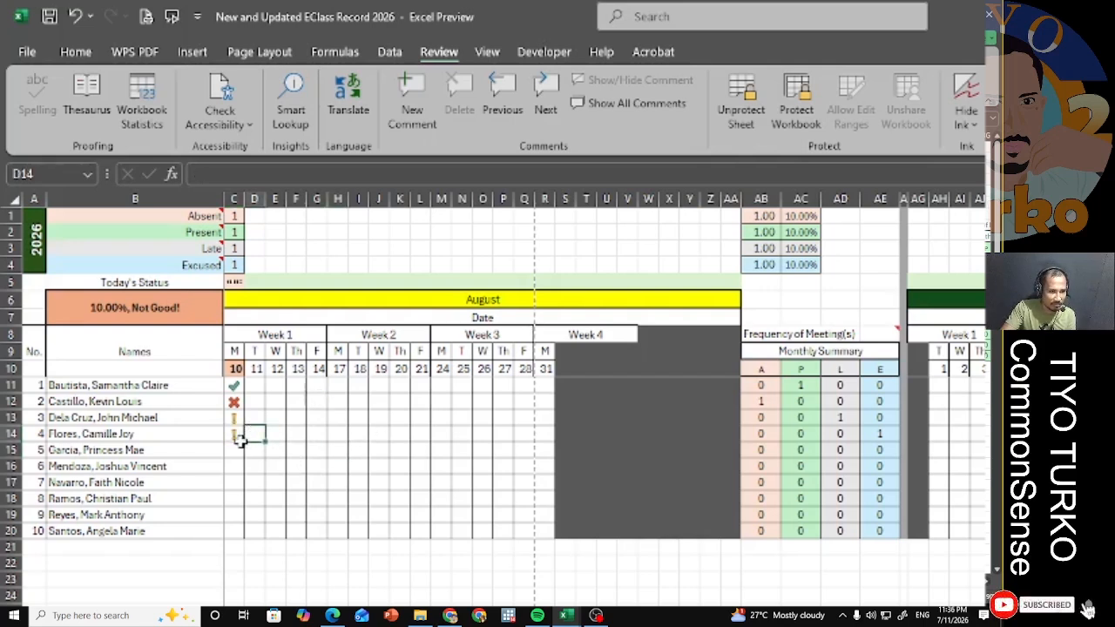
Mark the fifth to tenth students present on August 10 by entering 1 in each cell of C15:C20
{"action": "left_click", "coordinate": [239, 448]}
{"action": "type", "text": "1"}
{"action": "key", "text": "Return"}
{"action": "type", "text": "1"}
{"action": "key", "text": "Return"}
{"action": "type", "text": "1"}
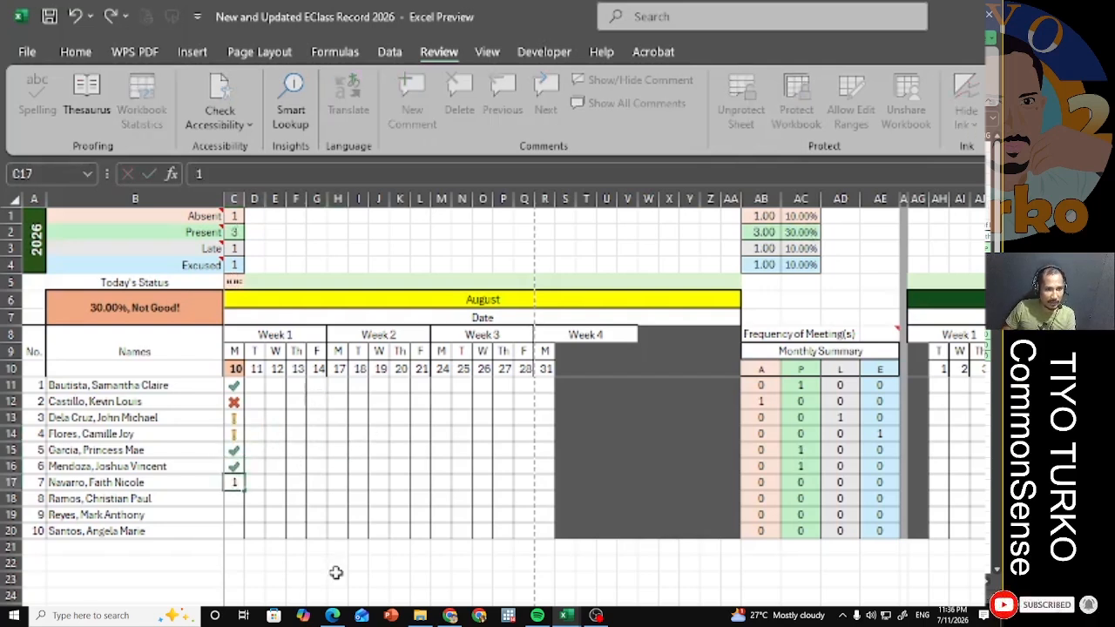
{"action": "key", "text": "Return"}
{"action": "type", "text": "1"}
{"action": "key", "text": "Return"}
{"action": "type", "text": "1"}
{"action": "key", "text": "Return"}
{"action": "type", "text": "1"}
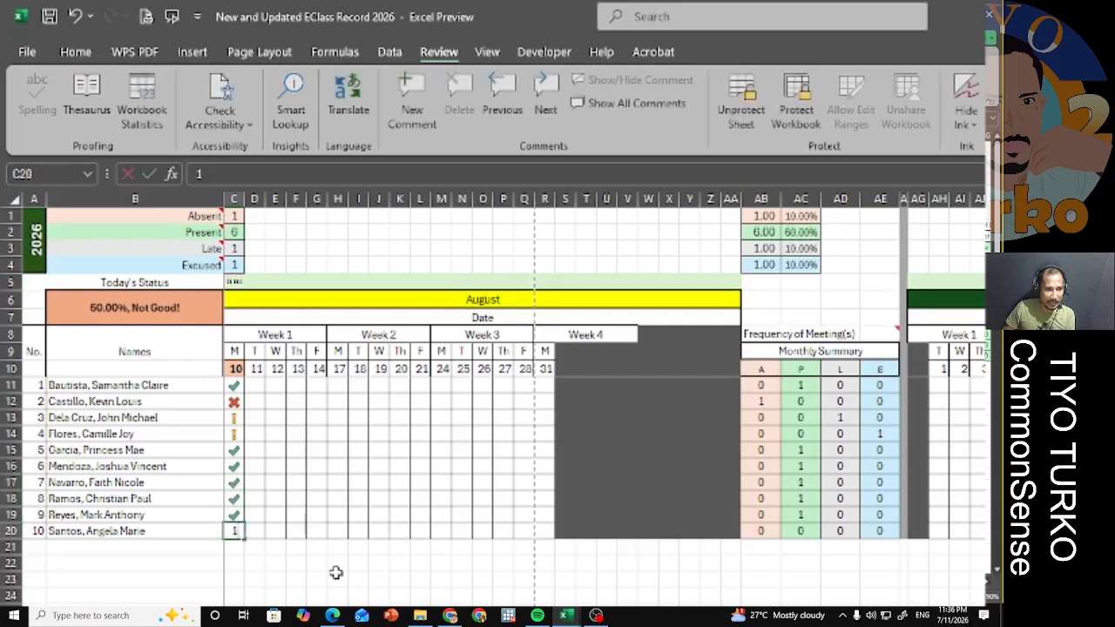
{"action": "key", "text": "Return"}
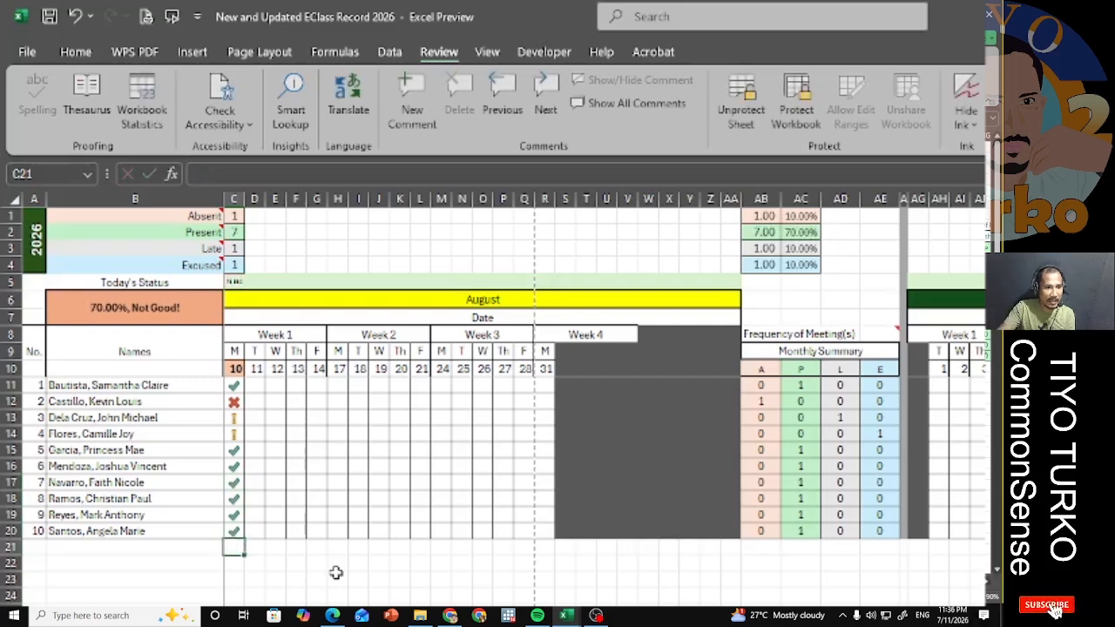
Check the daily percentage in C5 and the Today's Status result in B6 against the marks in C15:C20
{"action": "left_click", "coordinate": [240, 279]}
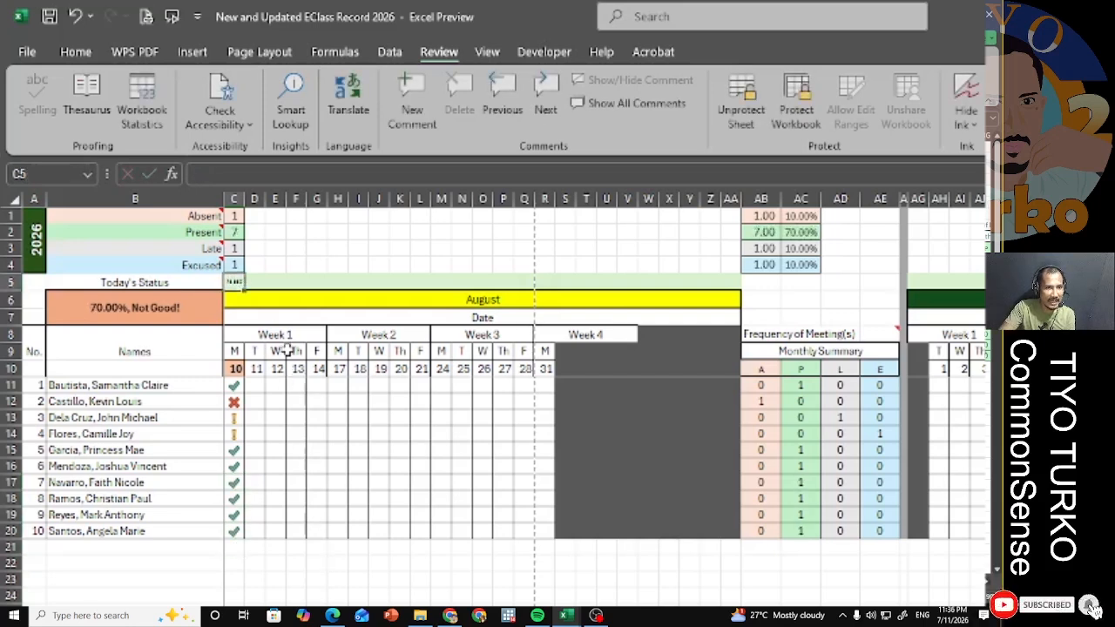
{"action": "left_click", "coordinate": [113, 311]}
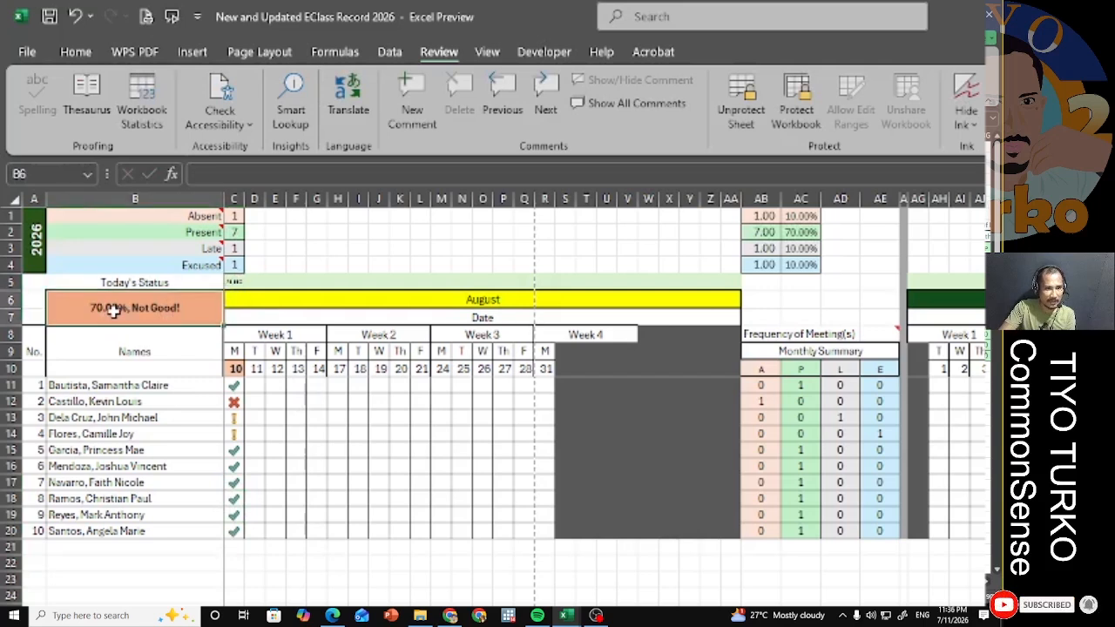
{"action": "left_click", "coordinate": [236, 450]}
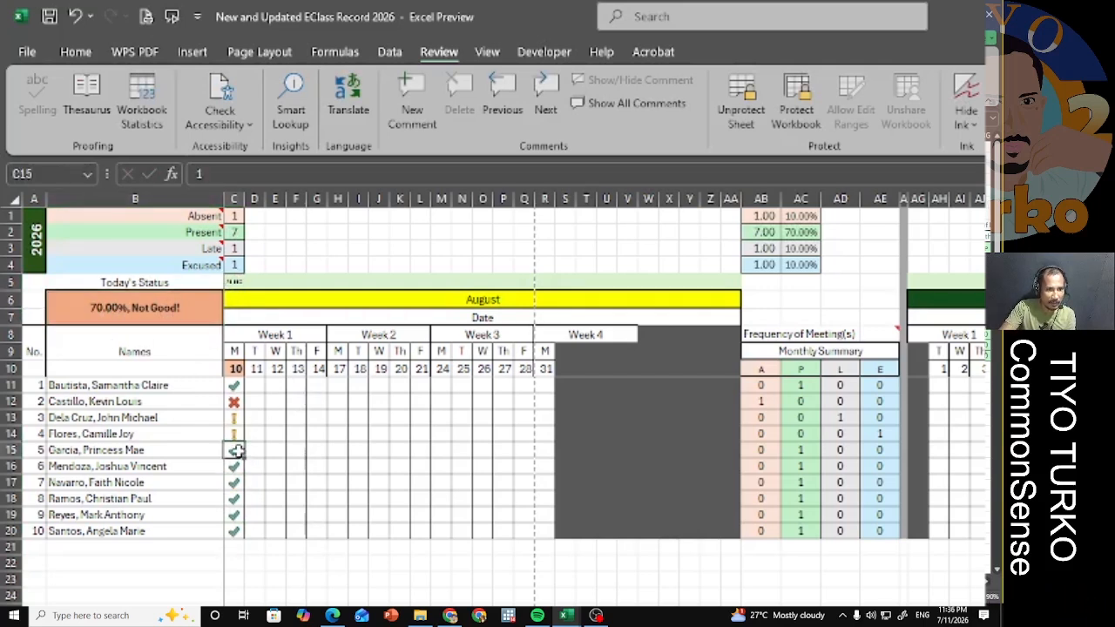
{"action": "left_click", "coordinate": [241, 528]}
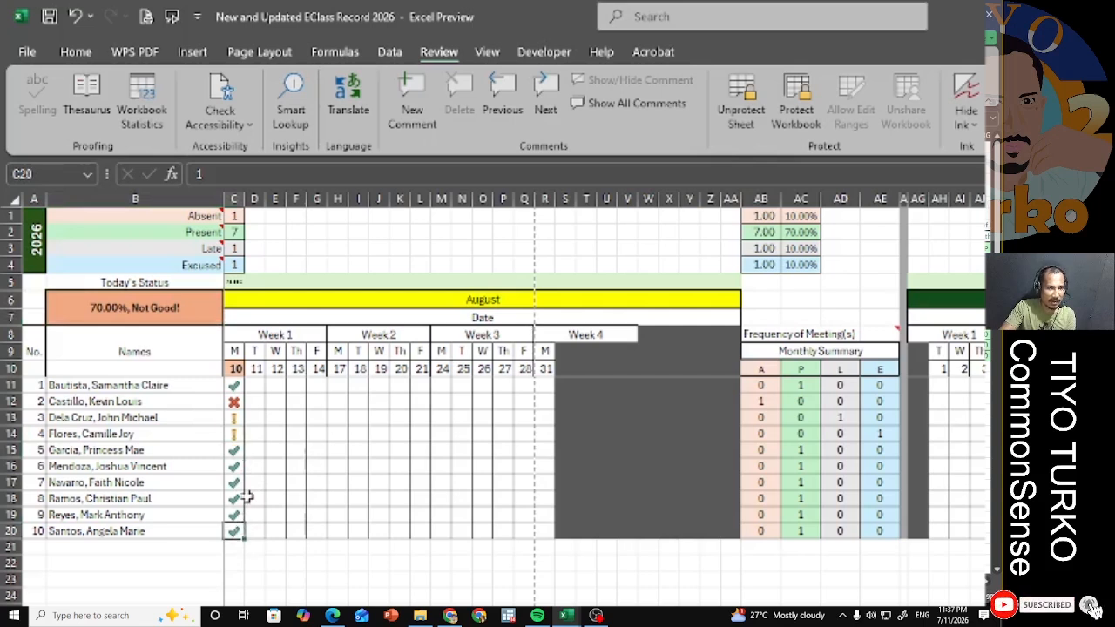
Change the fourth student's August 10 attendance mark in C14 to present by entering 1
{"action": "left_click", "coordinate": [232, 428]}
{"action": "type", "text": "1"}
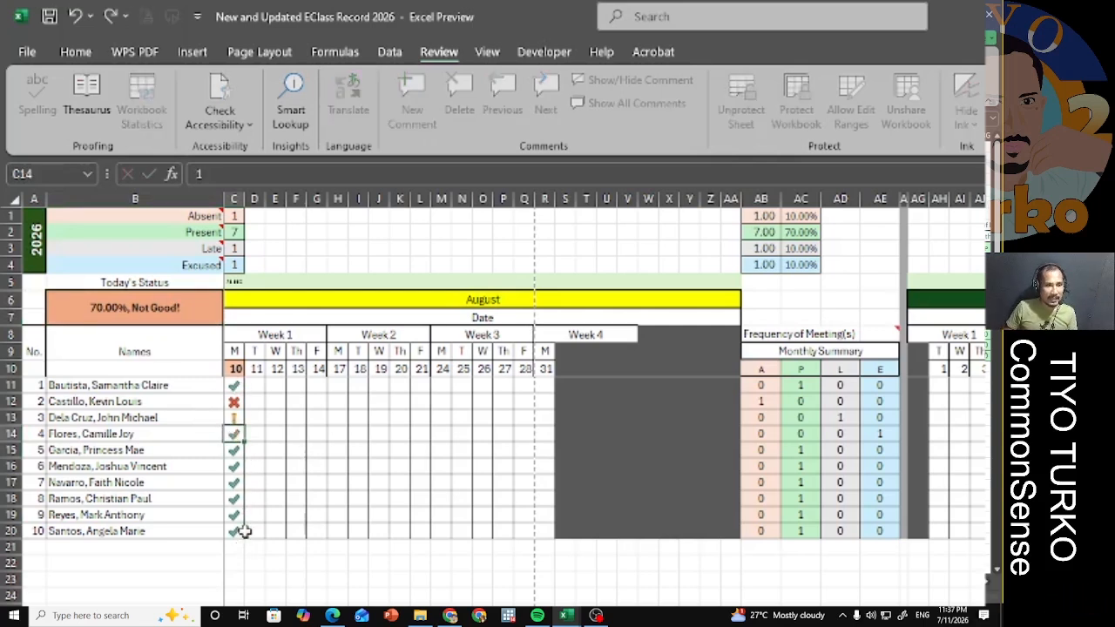
{"action": "key", "text": "Return"}
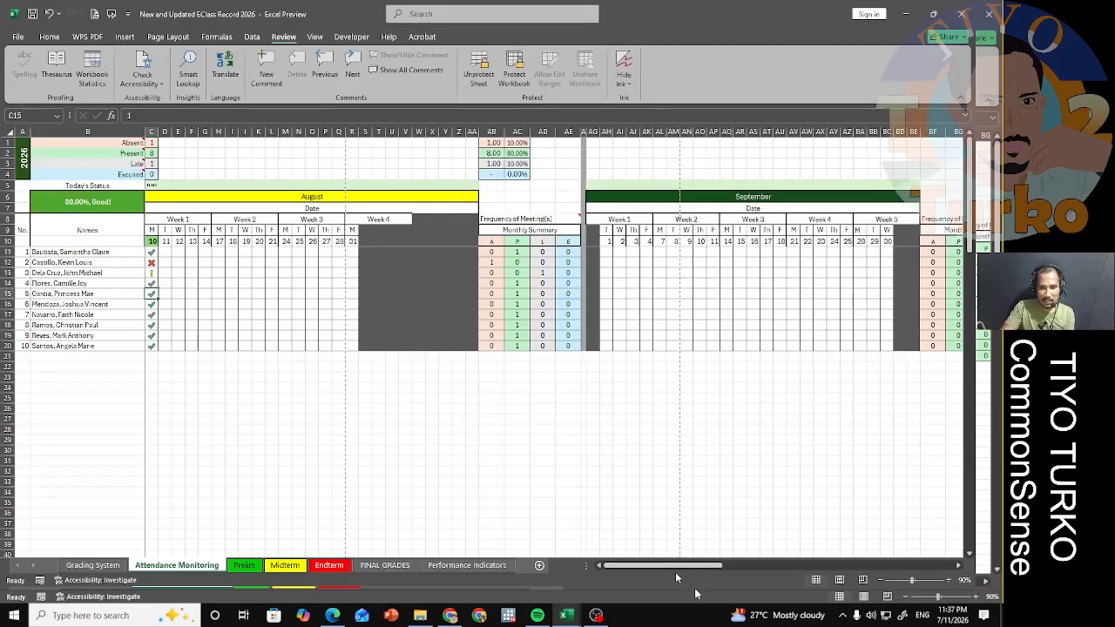
Set August's Frequency of Meeting(s) in AE8 to 15 and check the Semestral Summary at the end of the attendance sheet
{"action": "left_click_drag", "start_coordinate": [673, 565], "coordinate": [642, 565]}
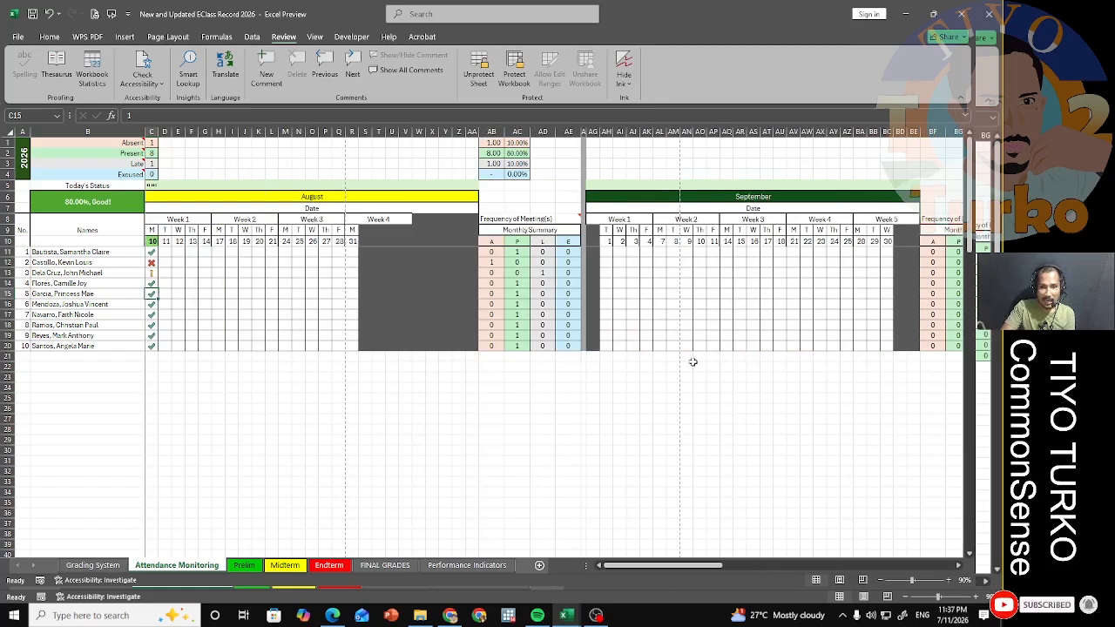
{"action": "left_click_drag", "start_coordinate": [713, 566], "coordinate": [605, 566]}
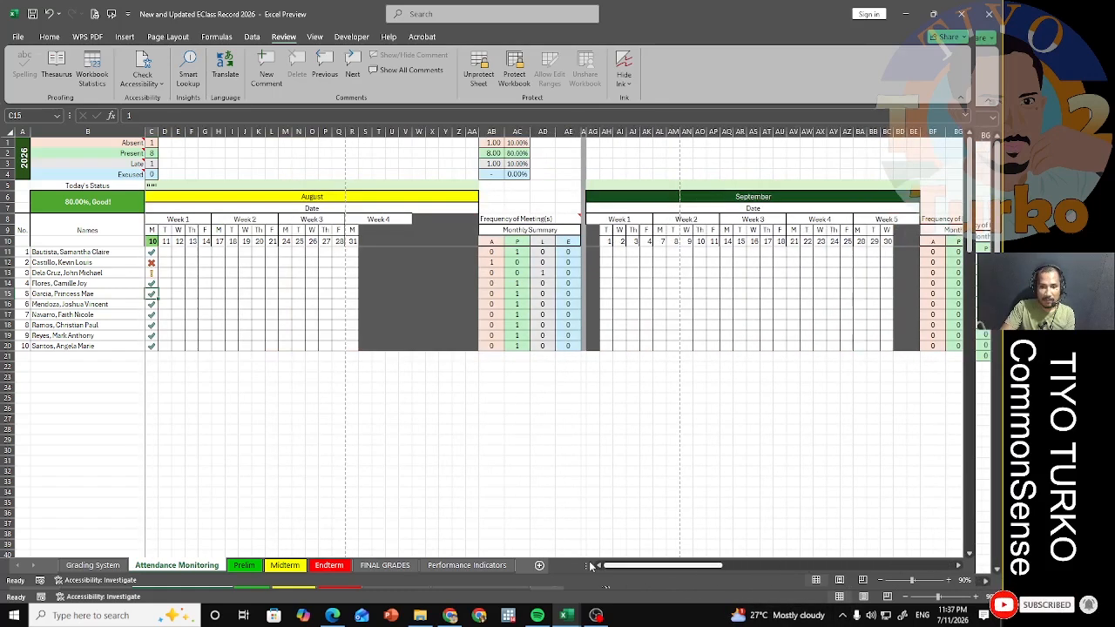
{"action": "left_click", "coordinate": [570, 217]}
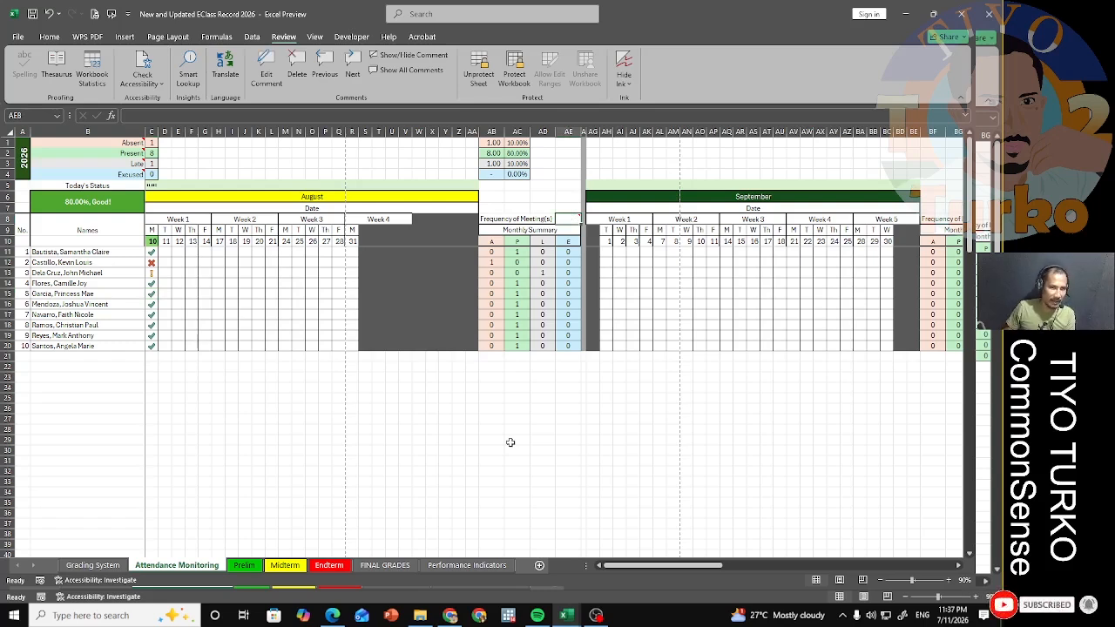
{"action": "type", "text": "15"}
{"action": "key", "text": "Return"}
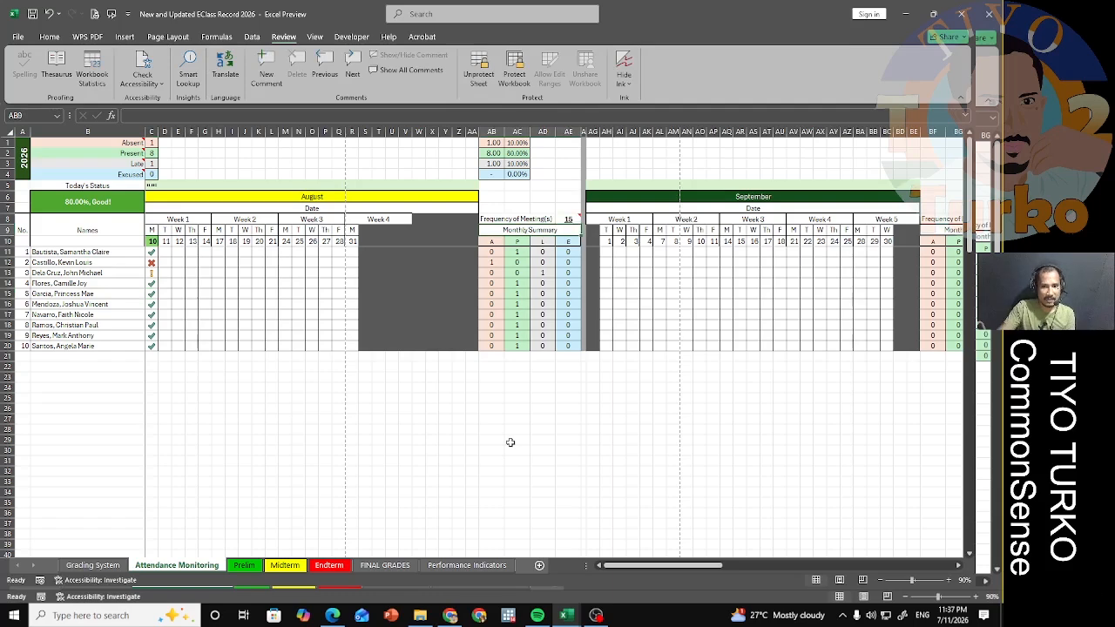
{"action": "left_click_drag", "start_coordinate": [662, 568], "coordinate": [892, 570]}
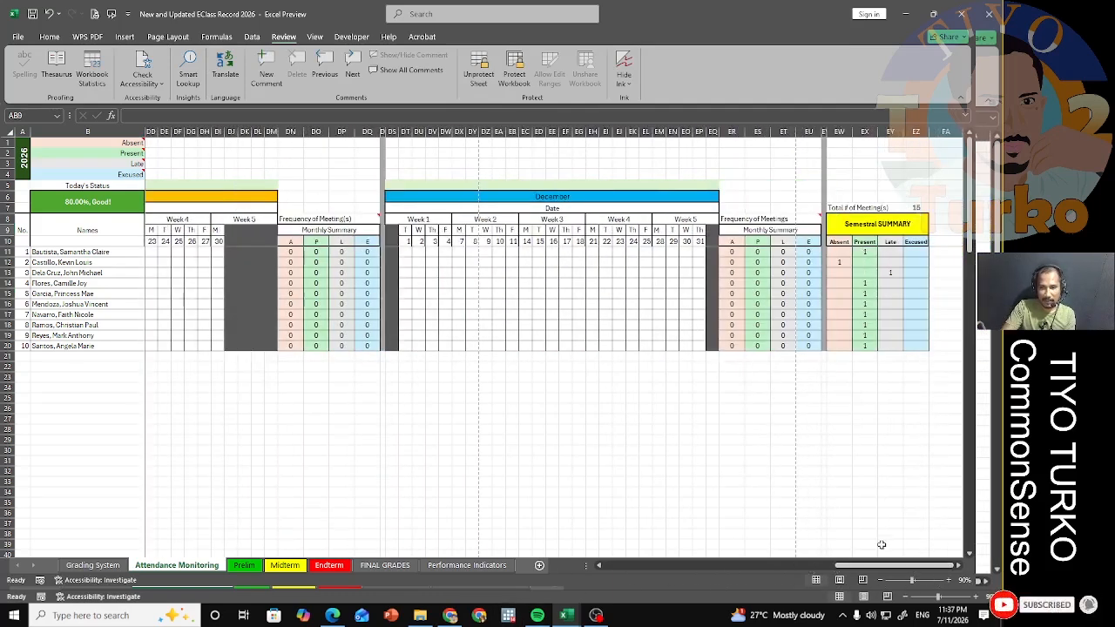
{"action": "left_click_drag", "start_coordinate": [834, 564], "coordinate": [667, 567]}
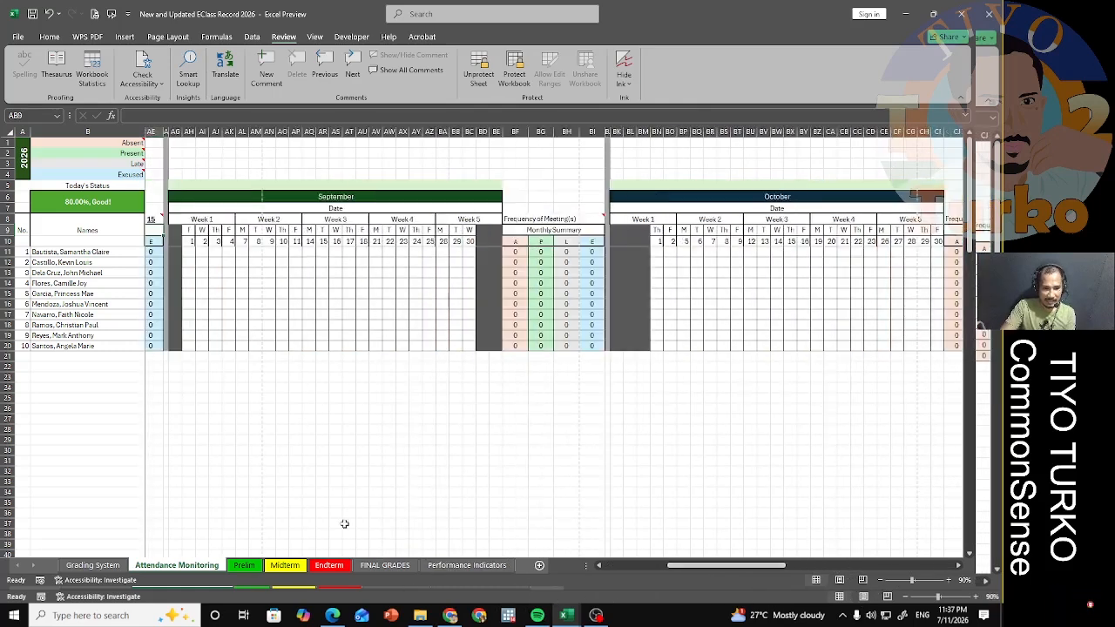
On the Performance Indicators sheet, choose the third student as the Name in B2 and review the Semestral Attendance chart
{"action": "left_click", "coordinate": [466, 565]}
{"action": "left_click", "coordinate": [179, 158]}
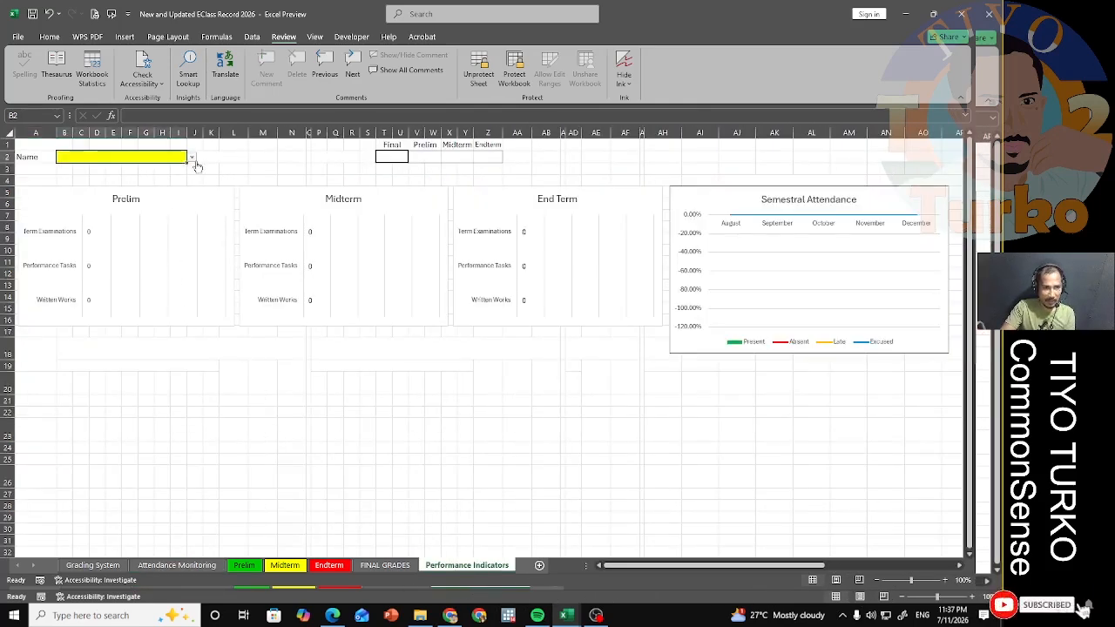
{"action": "left_click", "coordinate": [123, 189]}
{"action": "left_click_drag", "start_coordinate": [668, 564], "coordinate": [705, 564]}
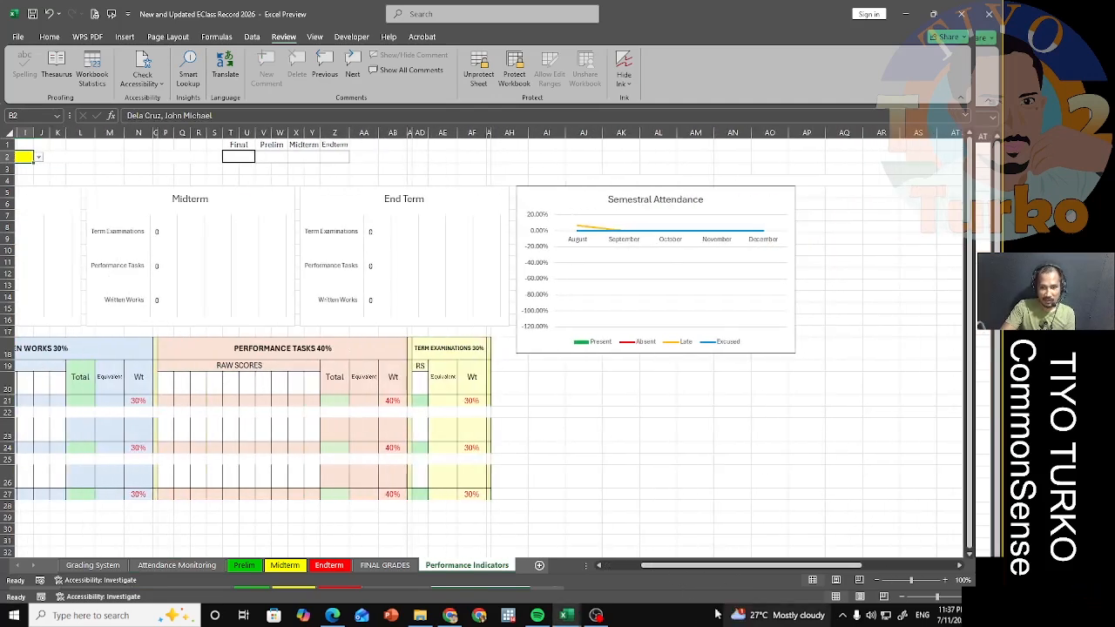
{"action": "left_click_drag", "start_coordinate": [693, 566], "coordinate": [583, 572]}
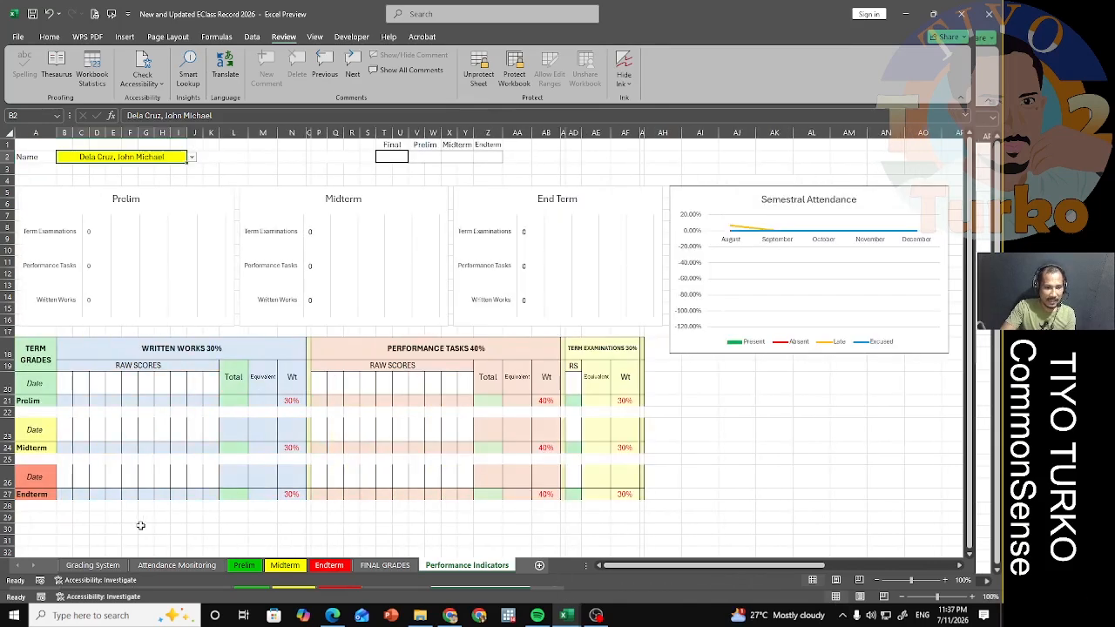
On the Prelim sheet, date the first written work 08/20/2026 in E3 and set its highest possible score to 20 in E5
{"action": "left_click", "coordinate": [244, 565]}
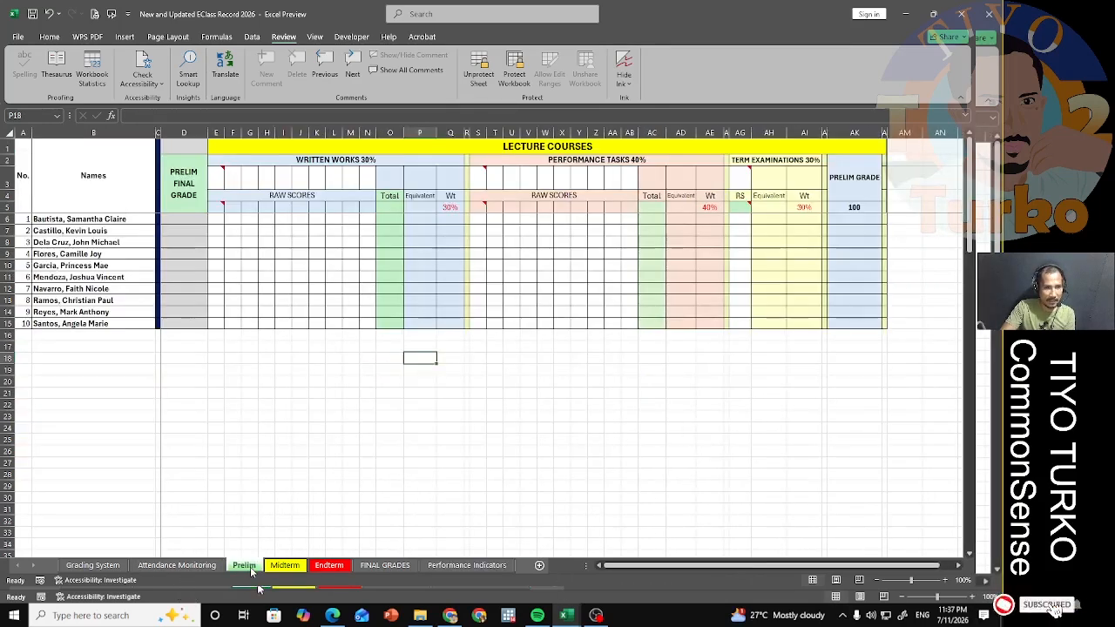
{"action": "left_click", "coordinate": [91, 231]}
{"action": "left_click", "coordinate": [87, 219]}
{"action": "left_click", "coordinate": [128, 277]}
{"action": "left_click", "coordinate": [231, 252]}
{"action": "left_click", "coordinate": [221, 177]}
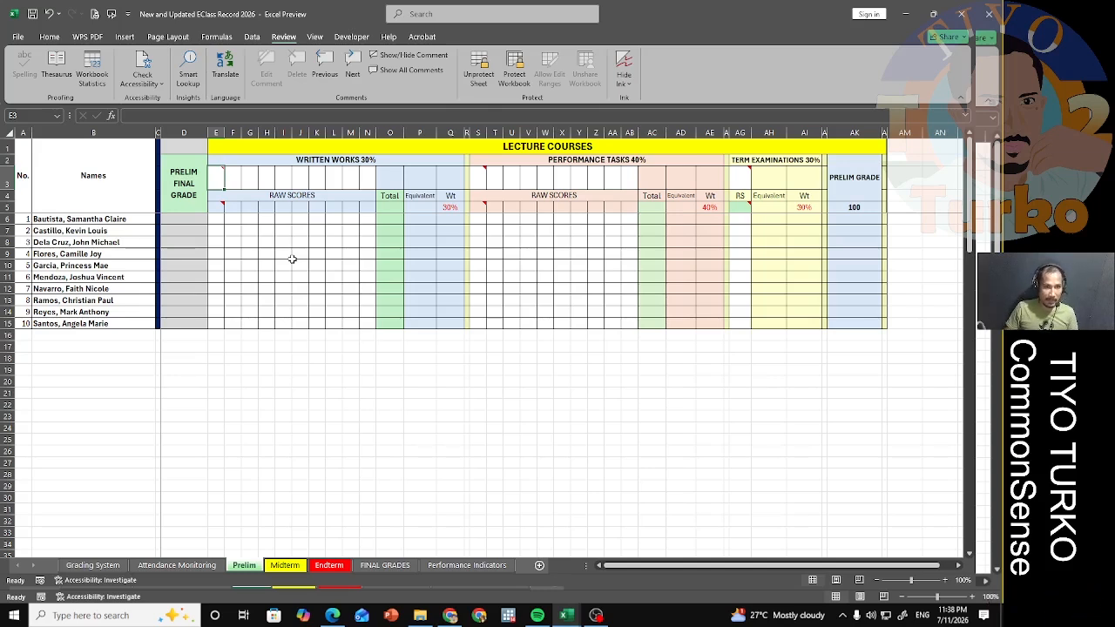
{"action": "type", "text": "08"}
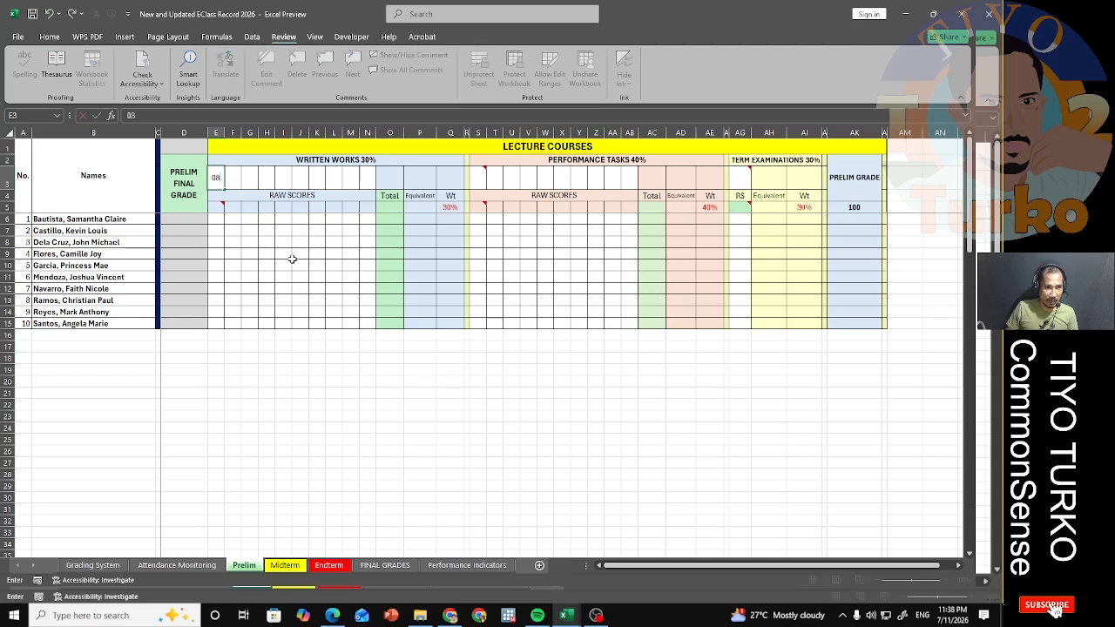
{"action": "type", "text": "/20/2026"}
{"action": "key", "text": "Return"}
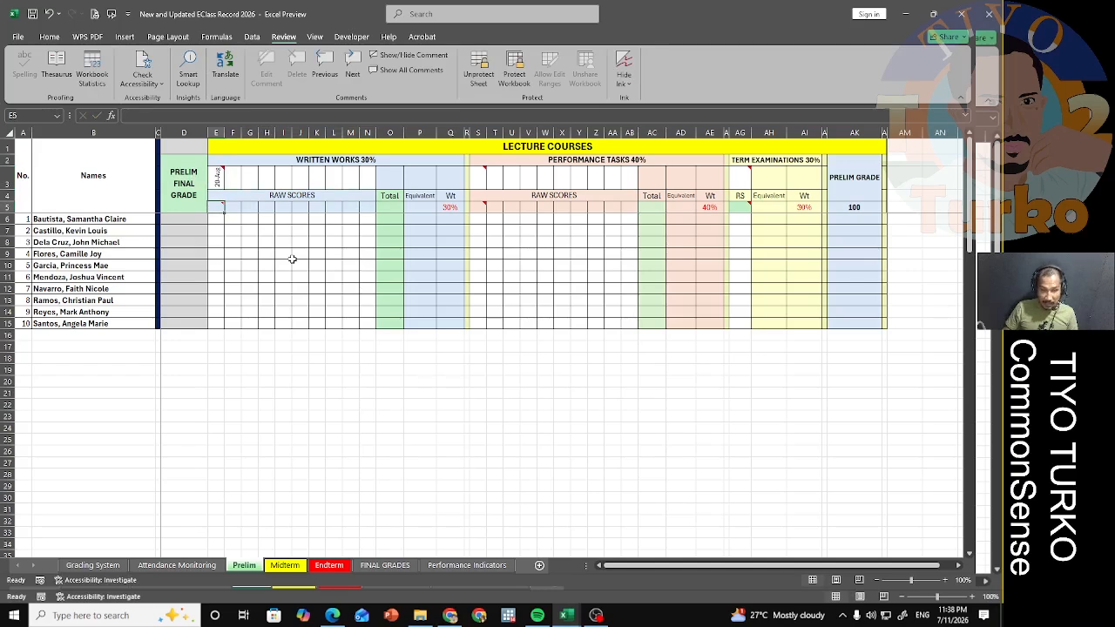
{"action": "type", "text": "20"}
{"action": "key", "text": "Return"}
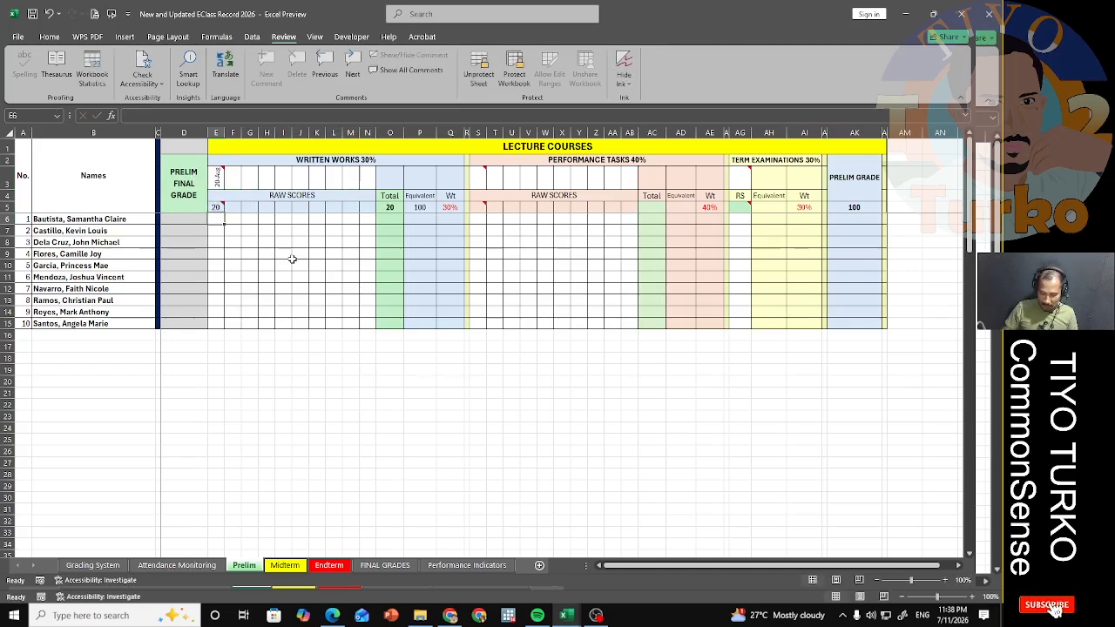
Enter the ten students' written work scores 15, 16, 17, 18, 19, 20, 12, 10, 8 and 5 in E6:E15
{"action": "type", "text": "15"}
{"action": "key", "text": "Return"}
{"action": "type", "text": "16"}
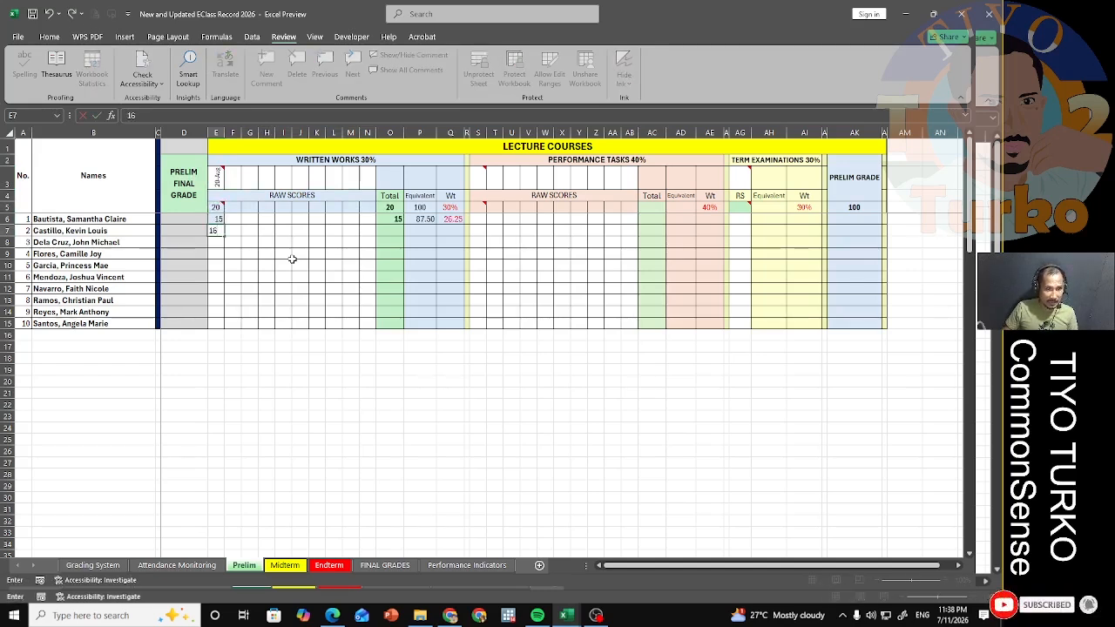
{"action": "key", "text": "Return"}
{"action": "type", "text": "17"}
{"action": "key", "text": "Return"}
{"action": "type", "text": "18"}
{"action": "key", "text": "Return"}
{"action": "type", "text": "19"}
{"action": "key", "text": "Return"}
{"action": "type", "text": "20"}
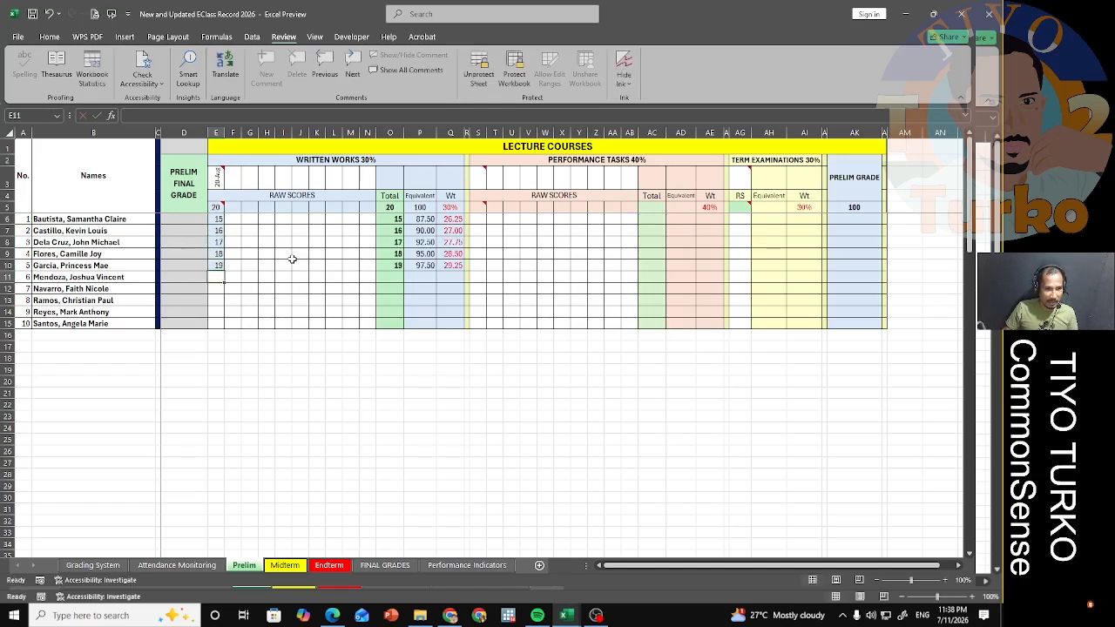
{"action": "key", "text": "Return"}
{"action": "type", "text": "12"}
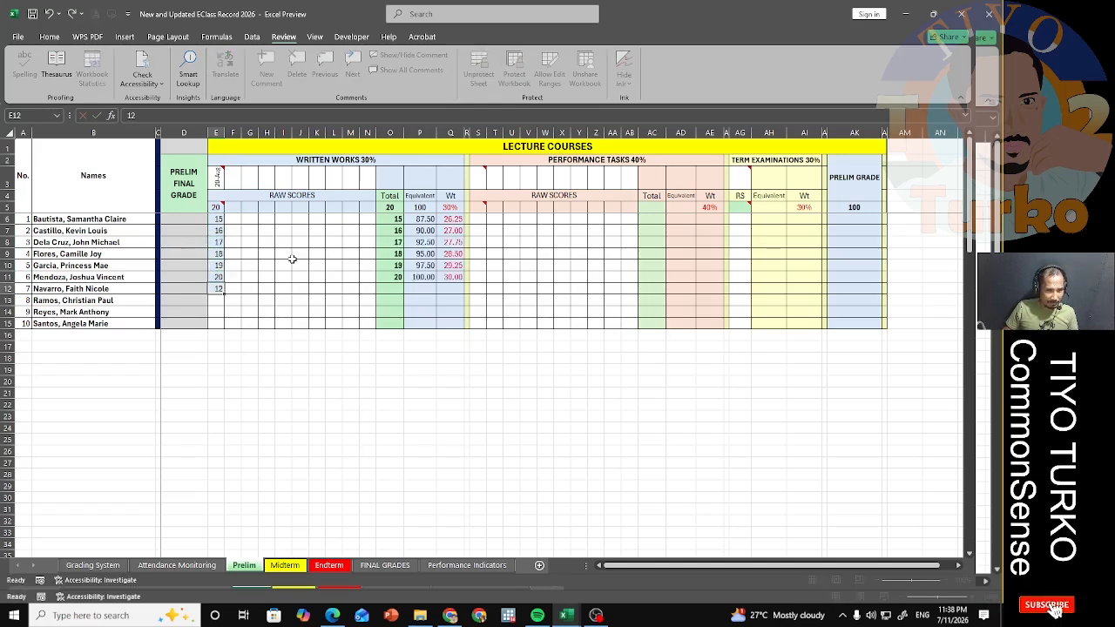
{"action": "key", "text": "Return"}
{"action": "type", "text": "10"}
{"action": "key", "text": "Return"}
{"action": "type", "text": "8"}
{"action": "key", "text": "Return"}
{"action": "type", "text": "5"}
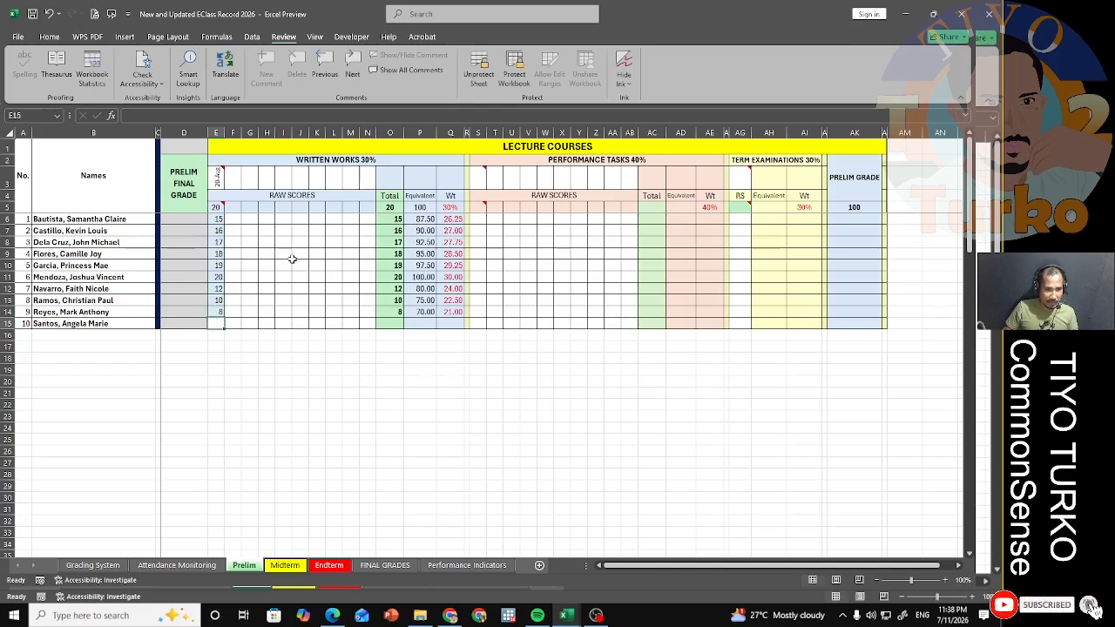
{"action": "key", "text": "Return"}
{"action": "key", "text": "Return"}
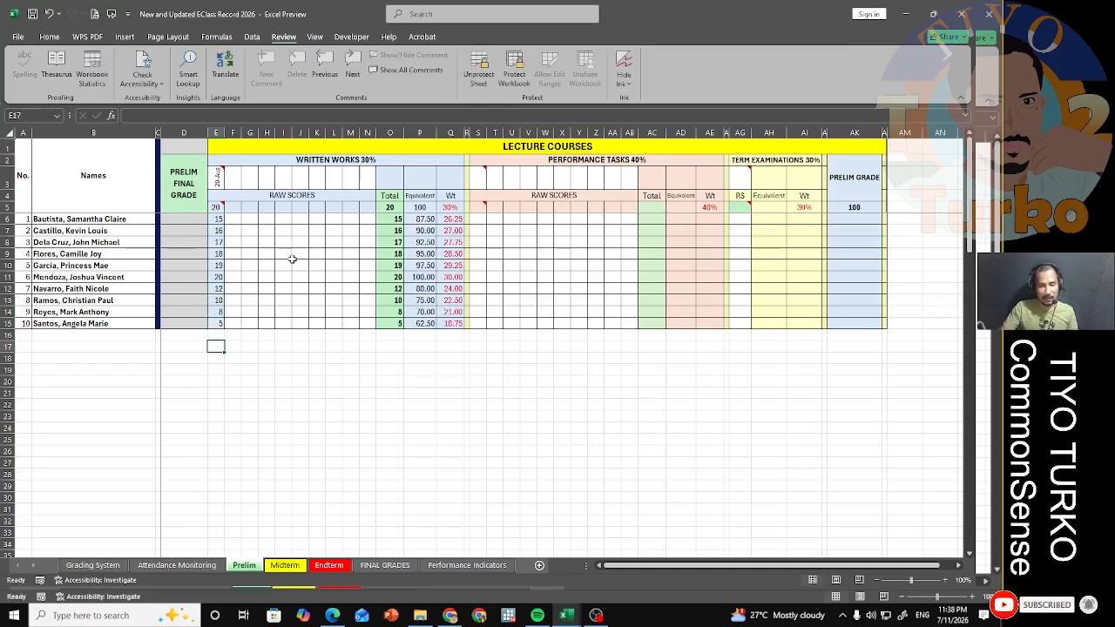
Date the first performance task 08/25/2026 in S3 and set its highest possible score to 50 in S5
{"action": "left_click", "coordinate": [477, 178]}
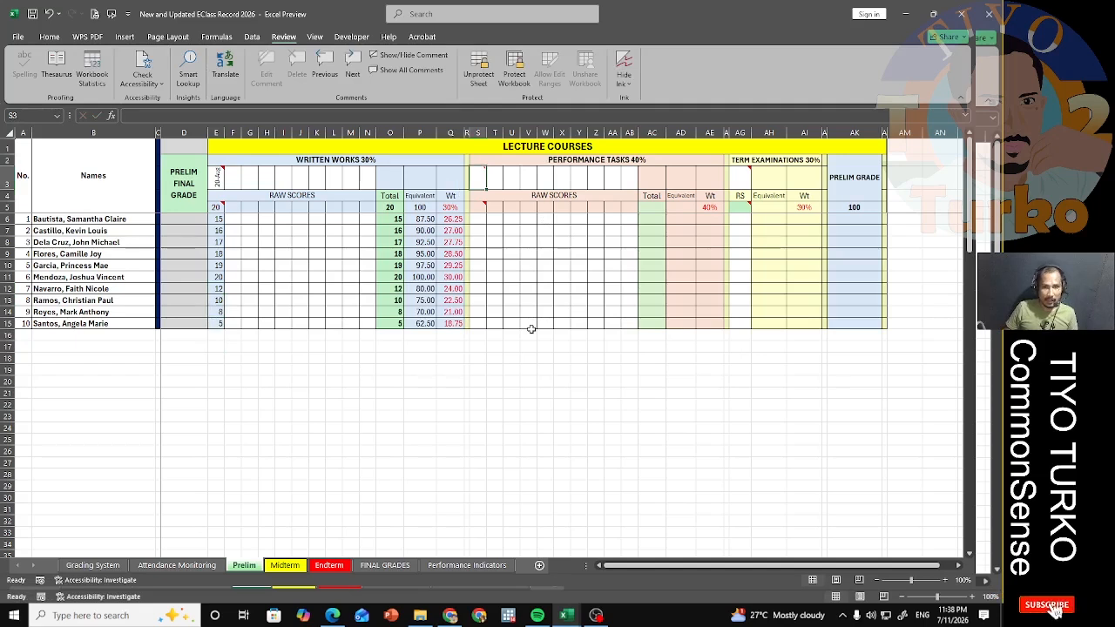
{"action": "type", "text": "08/25/2026"}
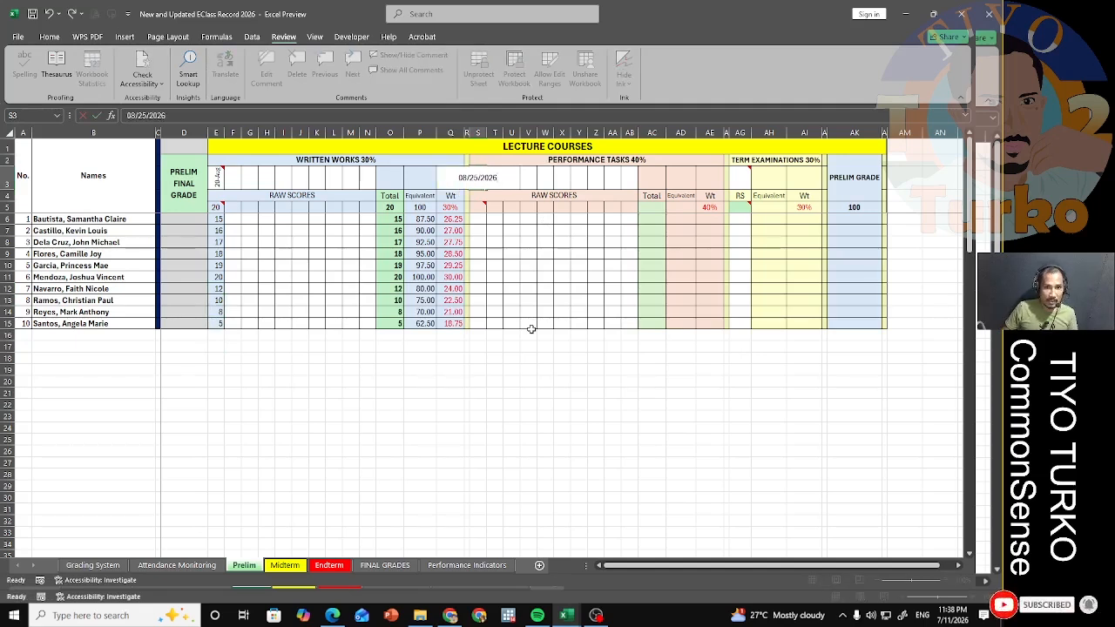
{"action": "key", "text": "Return"}
{"action": "type", "text": "50"}
{"action": "key", "text": "ctrl+Return"}
{"action": "key", "text": "Return"}
Enter the ten students' performance task scores 48, 45, 43, 42, 40, 41, 39, 25, 30 and 20 in S6:S15
{"action": "type", "text": "48"}
{"action": "key", "text": "Return"}
{"action": "type", "text": "45"}
{"action": "key", "text": "Return"}
{"action": "type", "text": "43"}
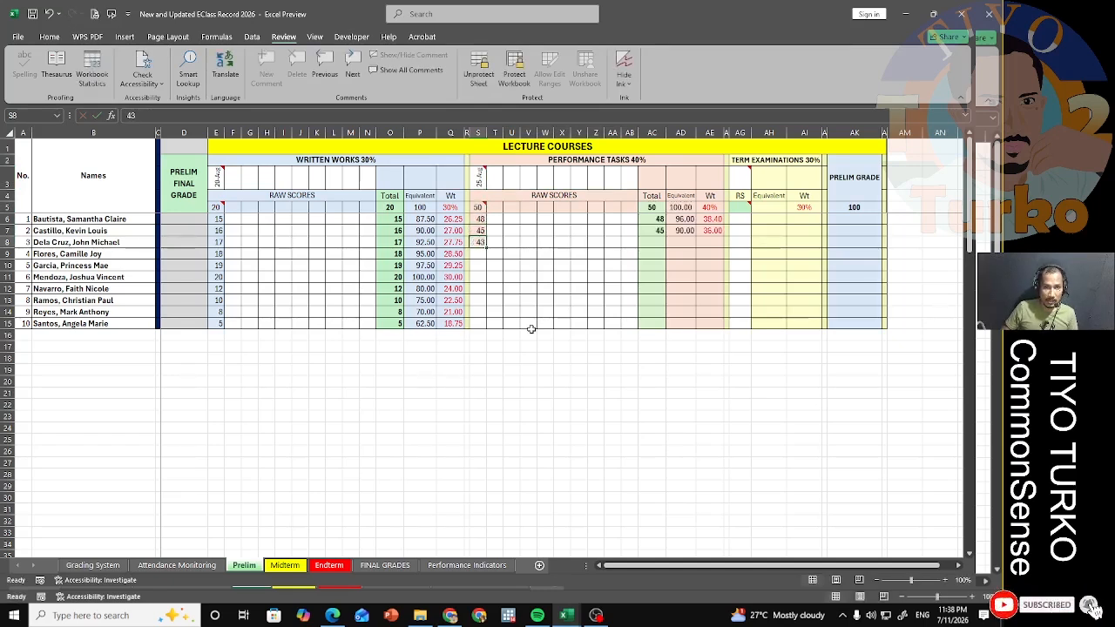
{"action": "key", "text": "Return"}
{"action": "type", "text": "42"}
{"action": "key", "text": "Return"}
{"action": "type", "text": "40"}
{"action": "key", "text": "Return"}
{"action": "type", "text": "41"}
{"action": "key", "text": "Return"}
{"action": "type", "text": "39"}
{"action": "key", "text": "Return"}
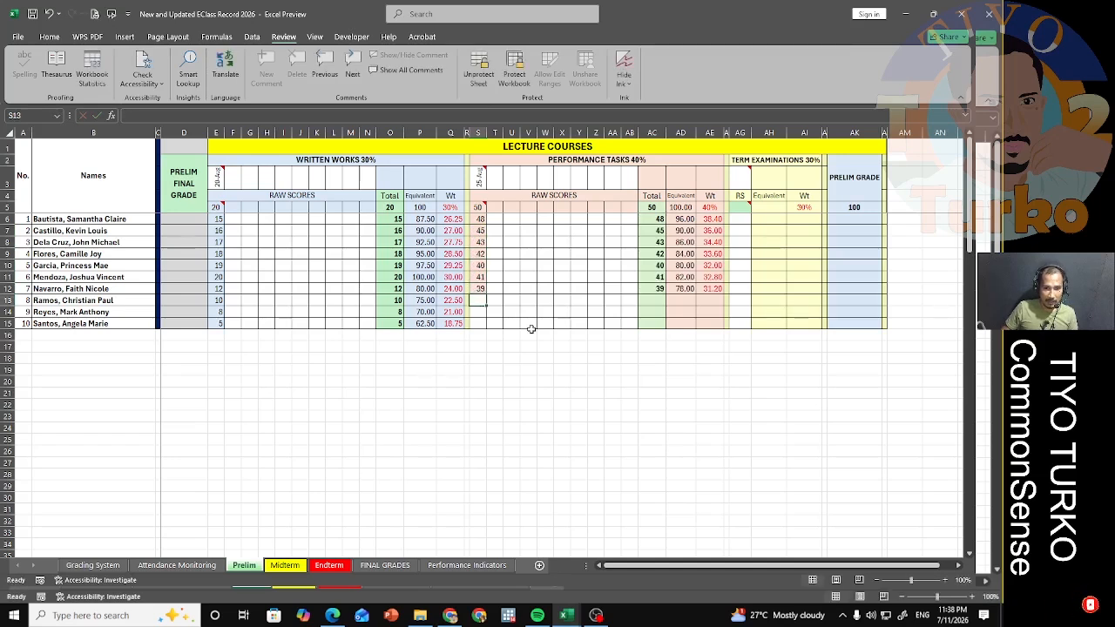
{"action": "type", "text": "25"}
{"action": "key", "text": "Return"}
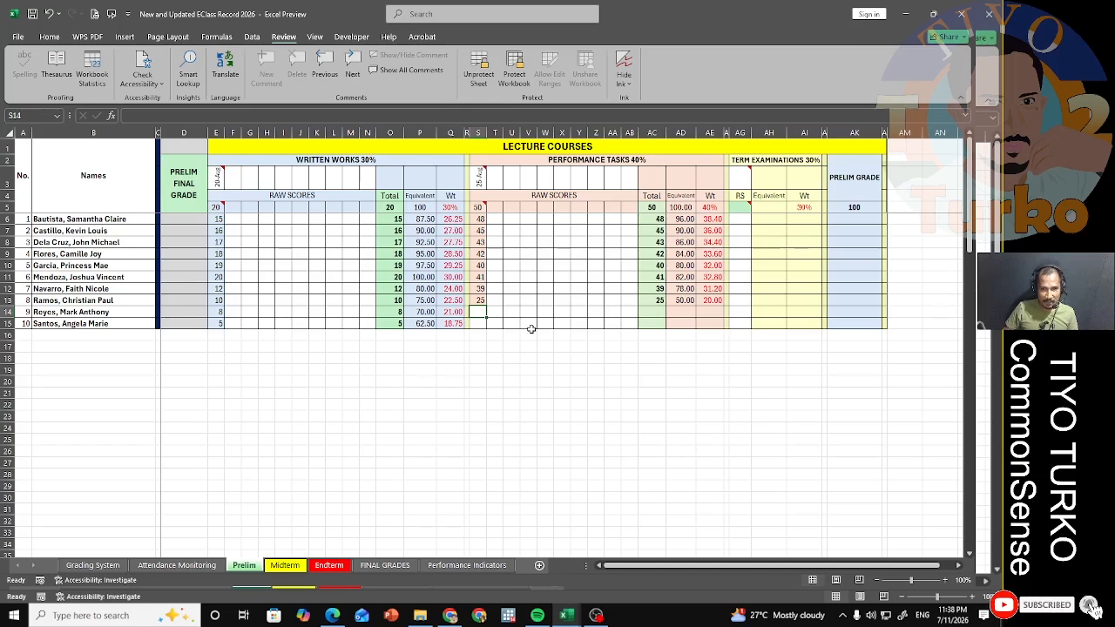
{"action": "type", "text": "30"}
{"action": "key", "text": "Return"}
{"action": "type", "text": "20"}
{"action": "key", "text": "Return"}
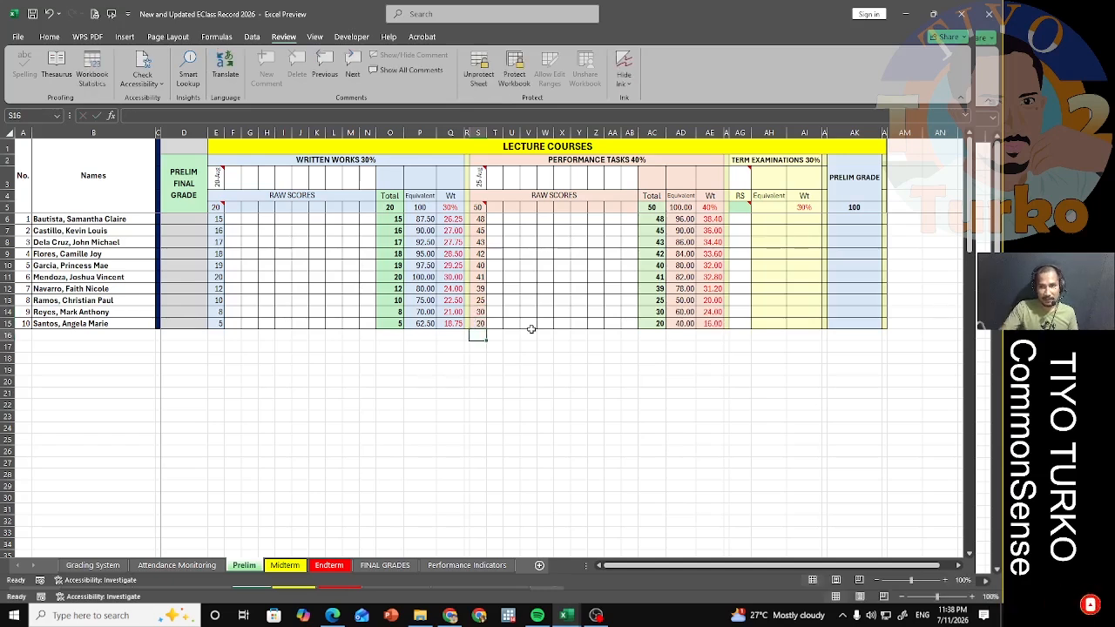
Date the term examination 09/28/2026 in AG3 and set its highest possible score to 50 in AG5
{"action": "left_click", "coordinate": [739, 177]}
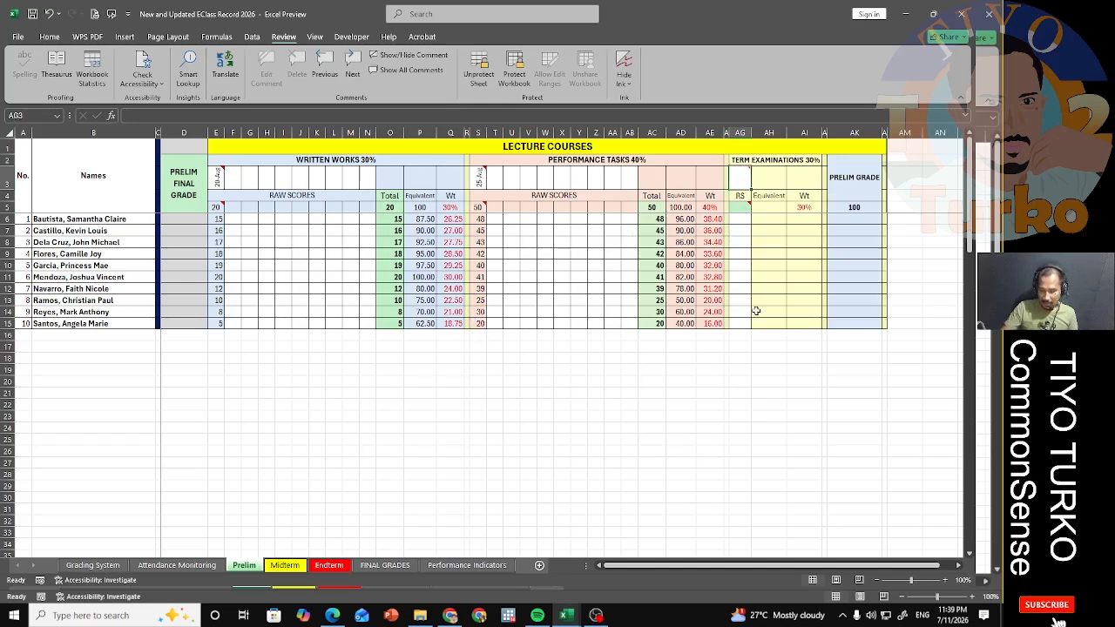
{"action": "type", "text": "09"}
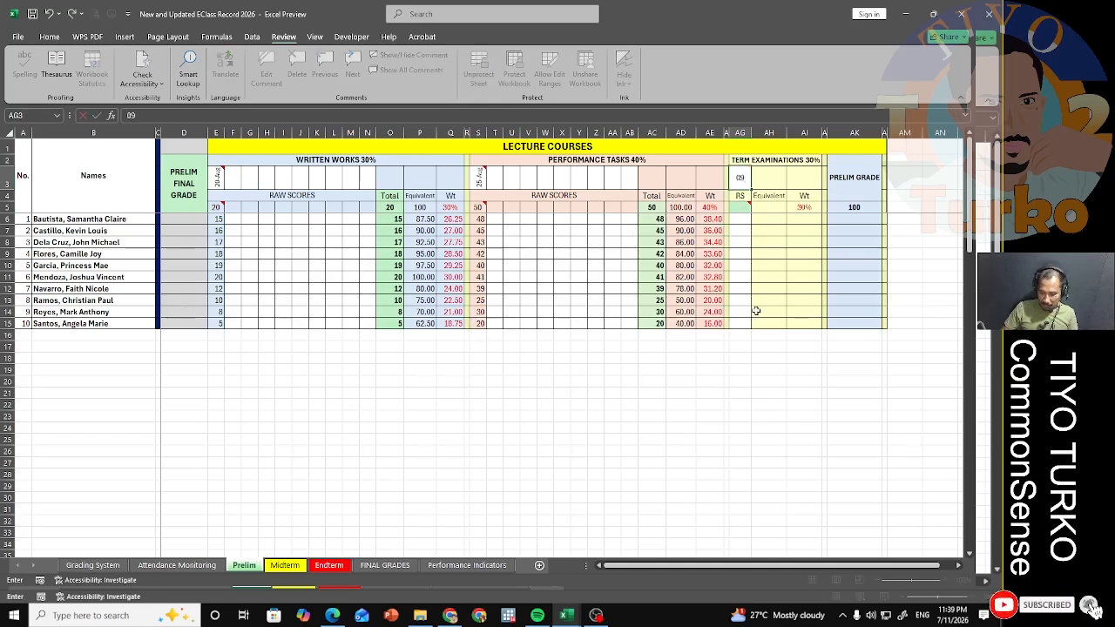
{"action": "type", "text": "20"}
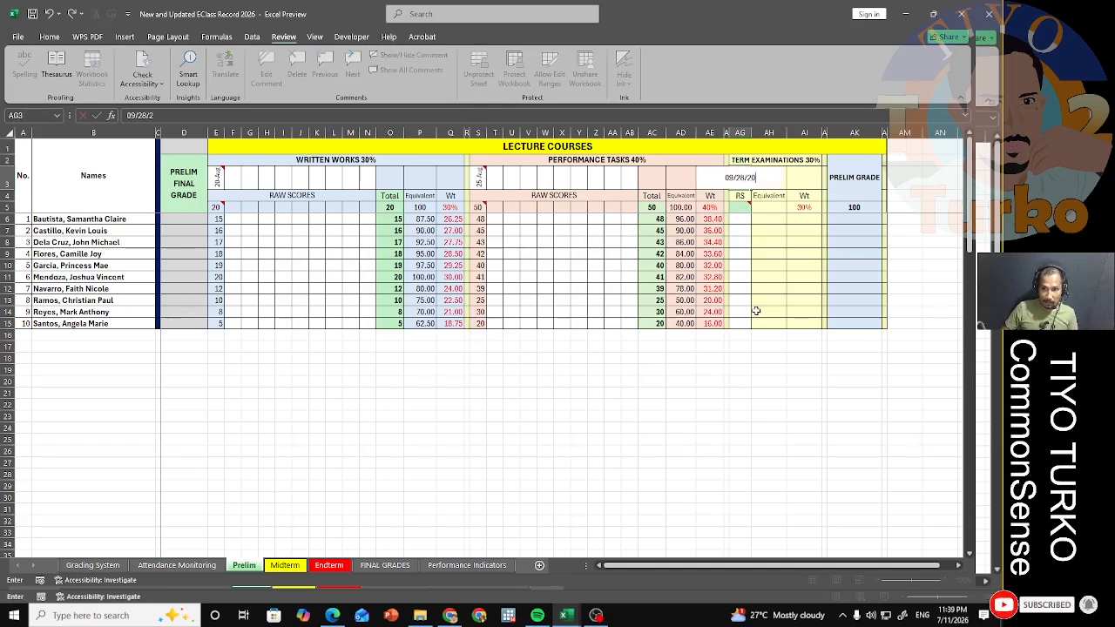
{"action": "type", "text": "26"}
{"action": "key", "text": "Return"}
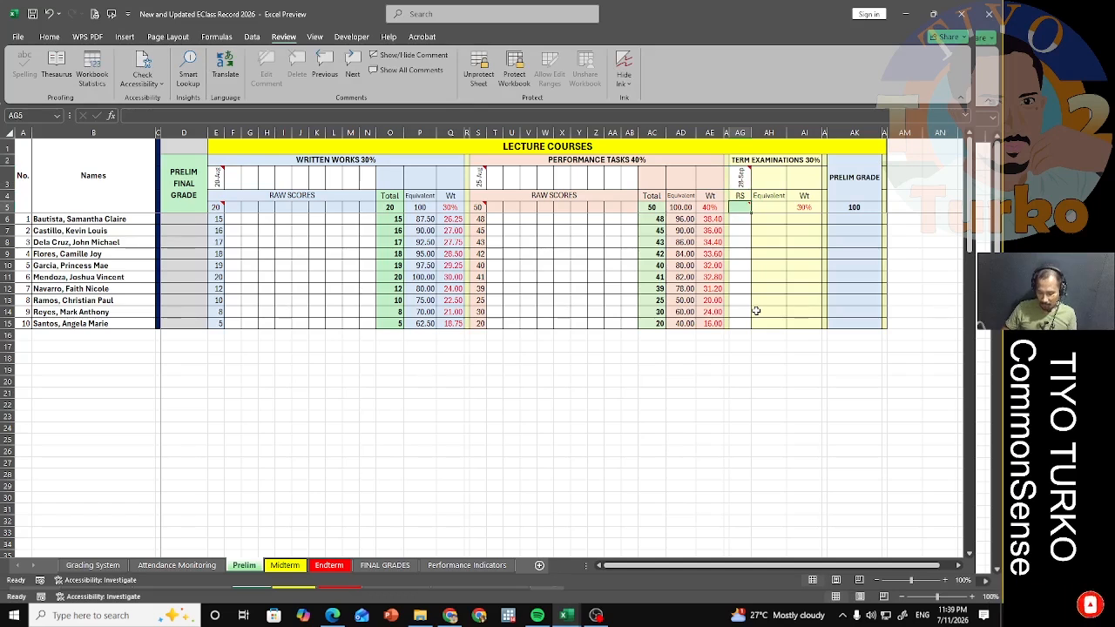
{"action": "type", "text": "50"}
{"action": "key", "text": "Return"}
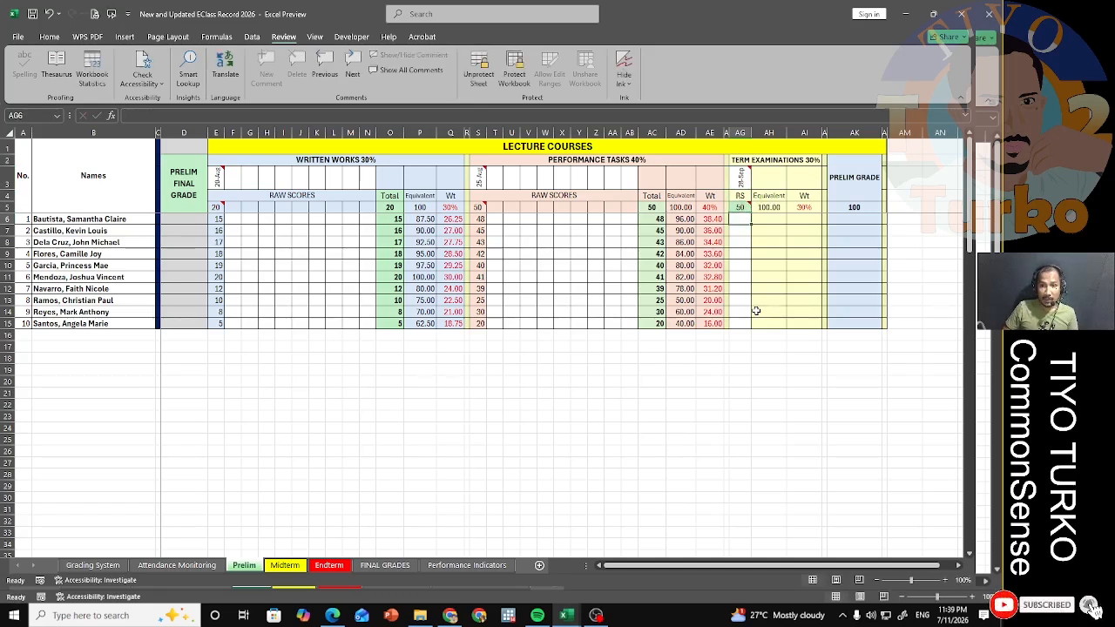
Enter the ten students' prelim term examination scores 25, 38, 20, 10, 26, 28, 0, 10, 12 and 38 in AG6:AG15
{"action": "type", "text": "25"}
{"action": "key", "text": "Return"}
{"action": "type", "text": "38"}
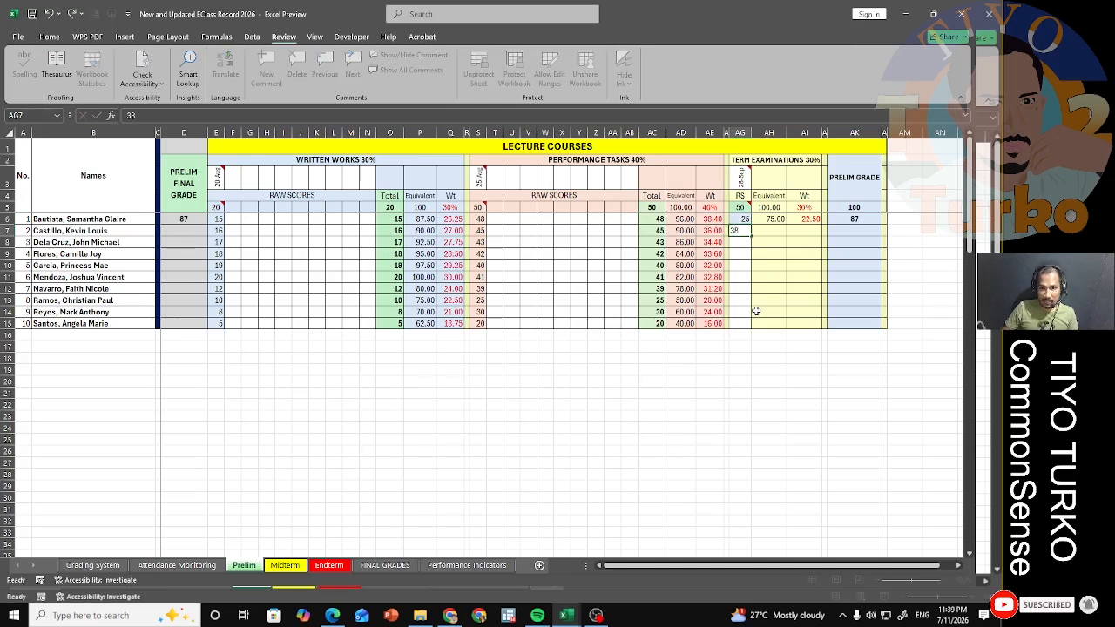
{"action": "key", "text": "Return"}
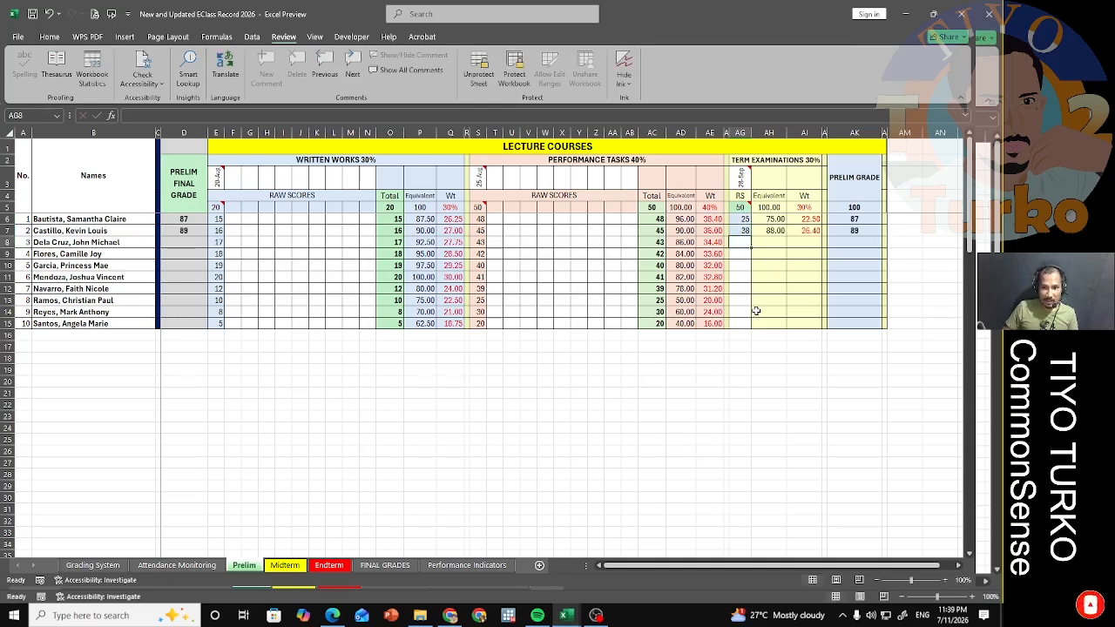
{"action": "type", "text": "20"}
{"action": "key", "text": "Return"}
{"action": "type", "text": "10"}
{"action": "key", "text": "Return"}
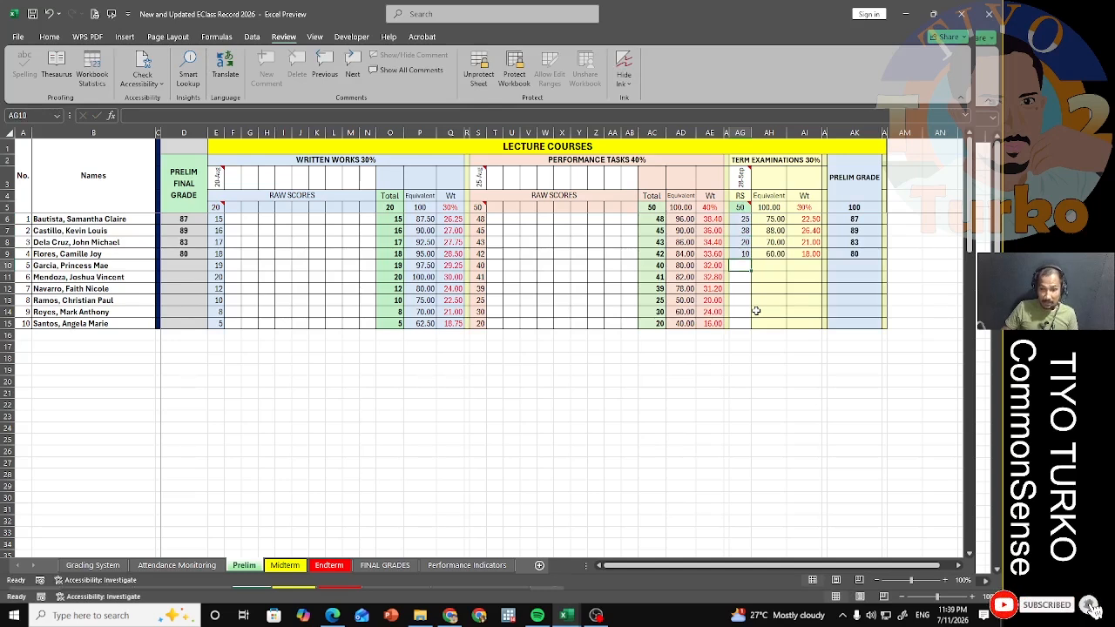
{"action": "type", "text": "26"}
{"action": "key", "text": "Return"}
{"action": "type", "text": "28"}
{"action": "key", "text": "Return"}
{"action": "type", "text": "0"}
{"action": "key", "text": "Return"}
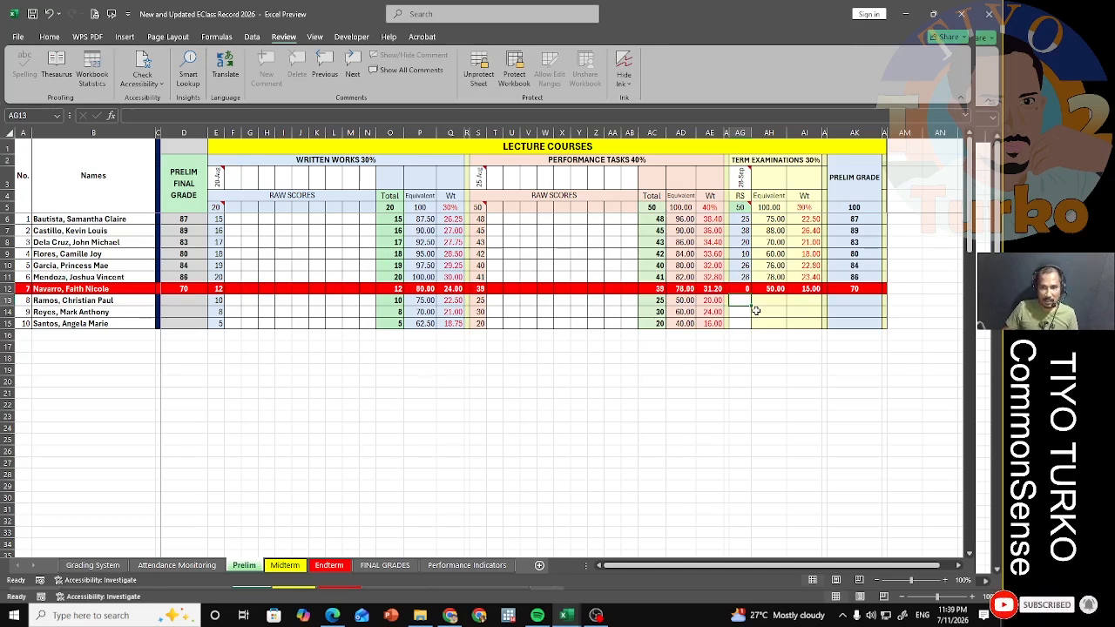
{"action": "type", "text": "10"}
{"action": "key", "text": "Return"}
{"action": "type", "text": "12"}
{"action": "key", "text": "Return"}
{"action": "type", "text": "38"}
{"action": "key", "text": "Return"}
{"action": "left_click", "coordinate": [299, 416]}
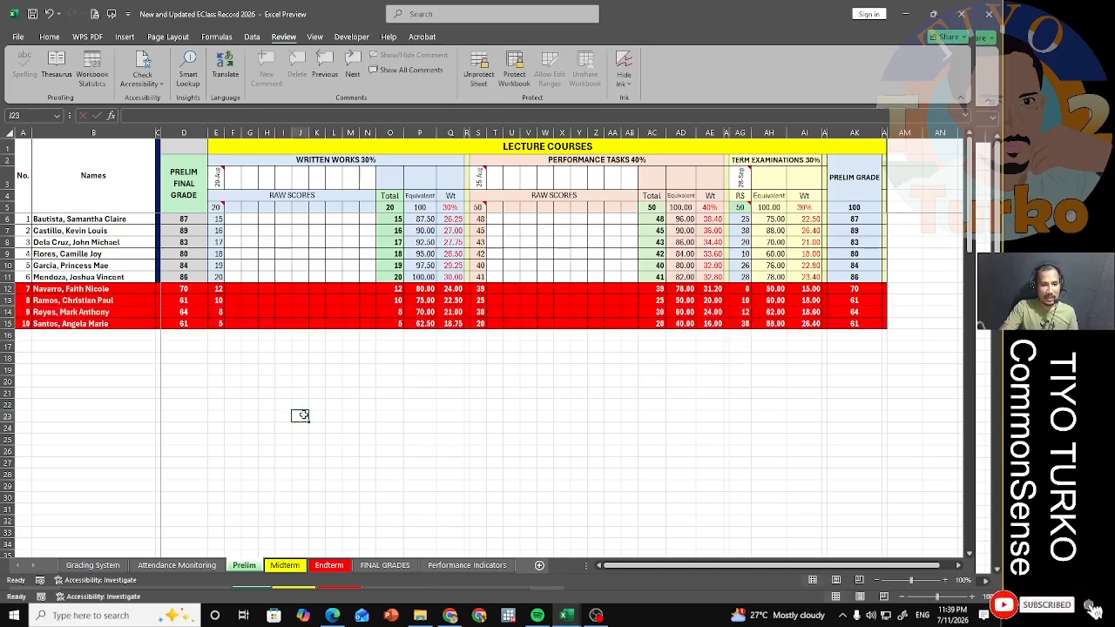
Display the performance indicators of the ninth student on the class list
{"action": "left_click", "coordinate": [453, 568]}
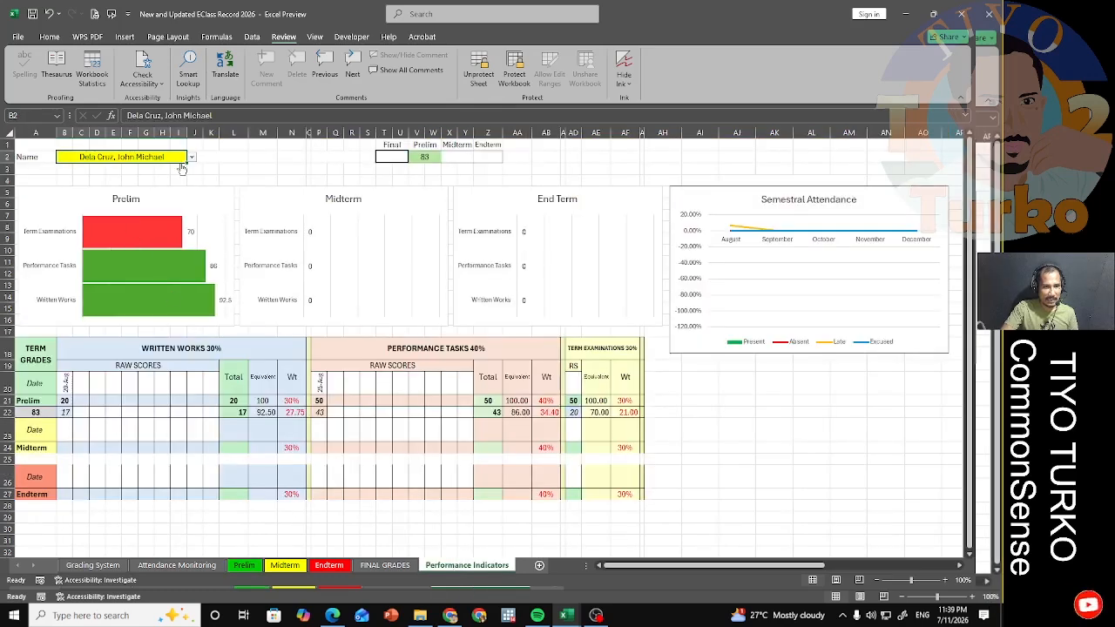
{"action": "left_click", "coordinate": [111, 247]}
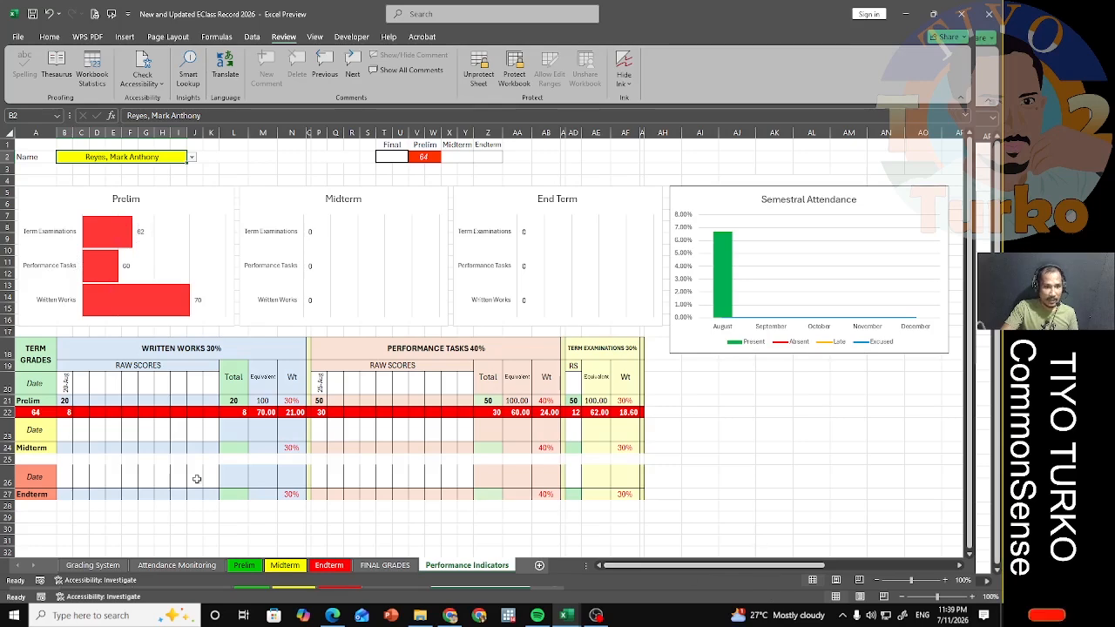
{"action": "left_click_drag", "start_coordinate": [642, 567], "coordinate": [603, 568]}
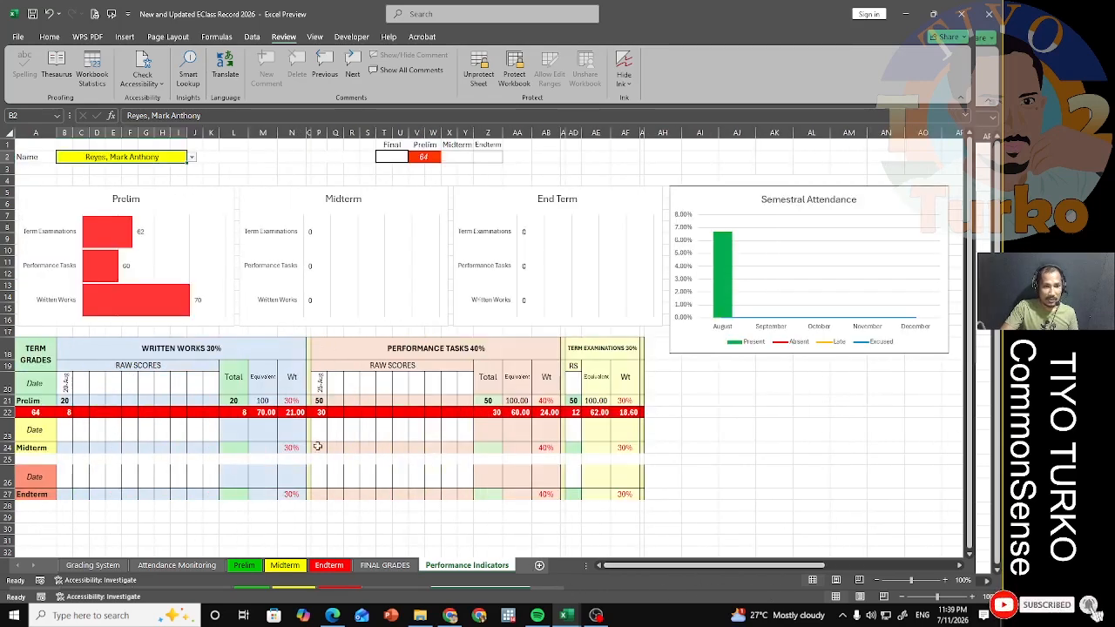
On the Midterm sheet, date the first written work October 12 in E3 and set its highest possible score to 25 in E5
{"action": "left_click", "coordinate": [280, 565]}
{"action": "left_click", "coordinate": [219, 187]}
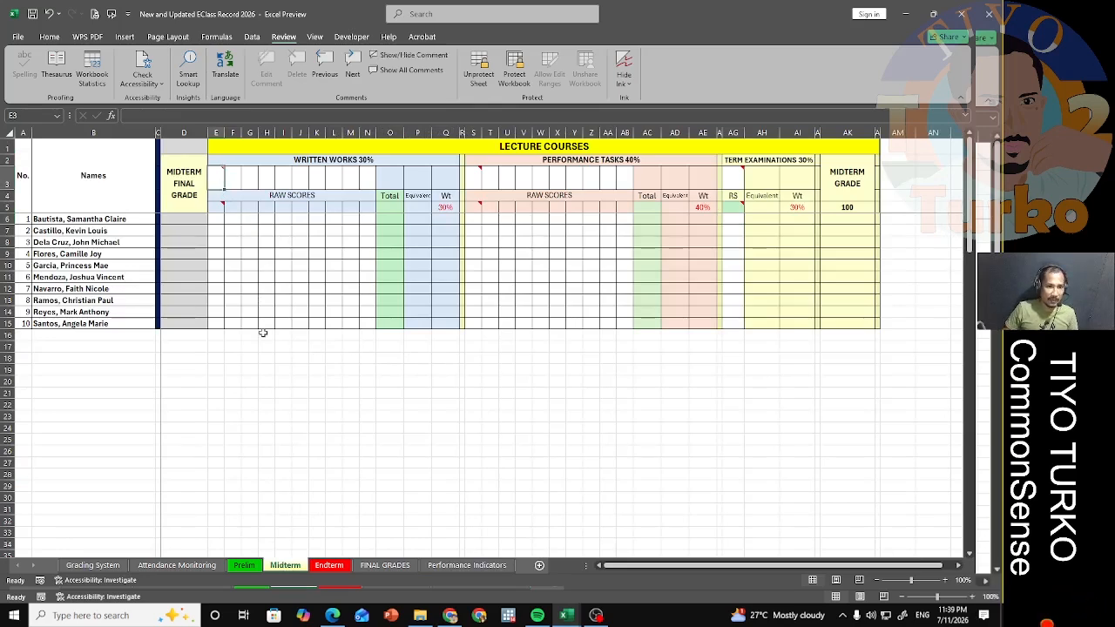
{"action": "type", "text": "10"}
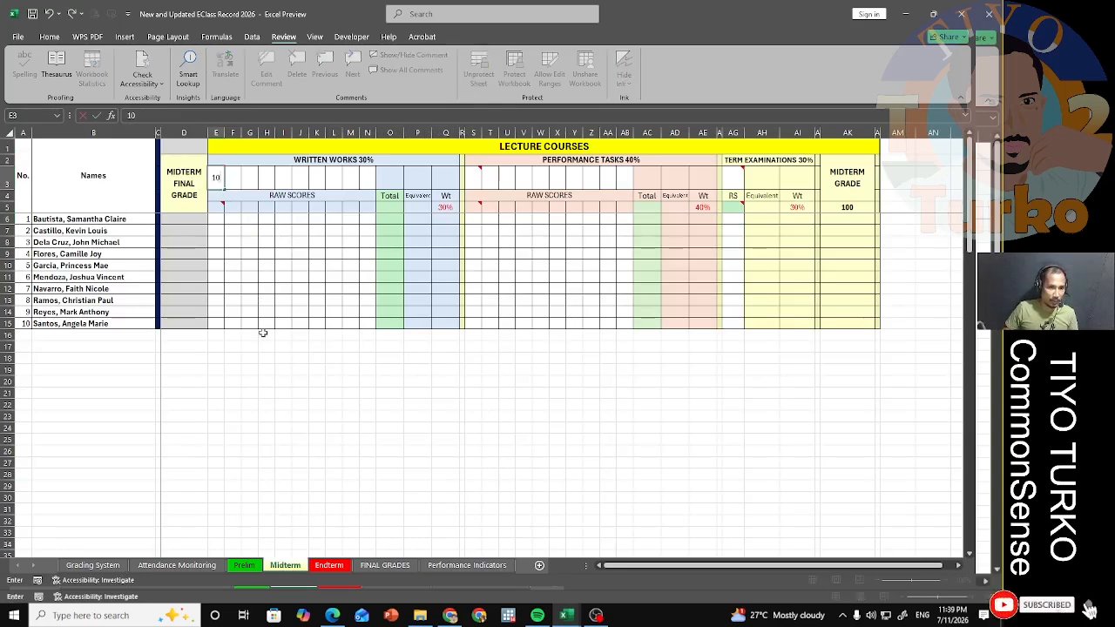
{"action": "type", "text": "/12/2025"}
{"action": "key", "text": "Return"}
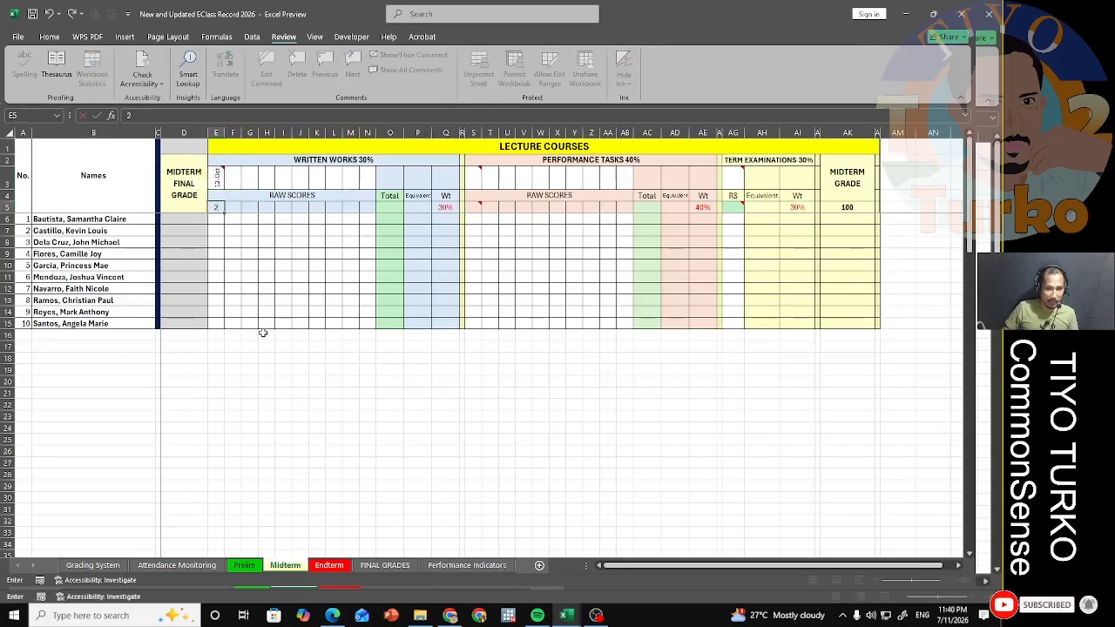
{"action": "key", "text": "Return"}
Enter the ten students' midterm written work scores 23, 15, 16, 12, 18, 15, 16, 16, 12 and 10 in E6:E15
{"action": "type", "text": "23"}
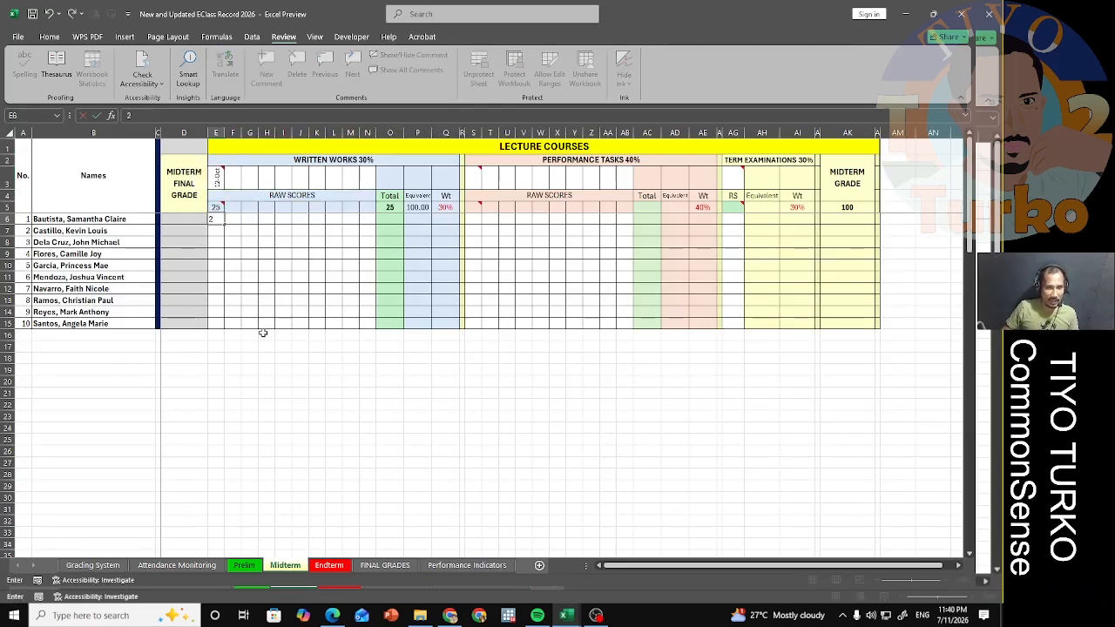
{"action": "key", "text": "Return"}
{"action": "type", "text": "15"}
{"action": "key", "text": "Return"}
{"action": "type", "text": "16"}
{"action": "key", "text": "Return"}
{"action": "type", "text": "12"}
{"action": "key", "text": "Return"}
{"action": "type", "text": "18"}
{"action": "key", "text": "Return"}
{"action": "type", "text": "15"}
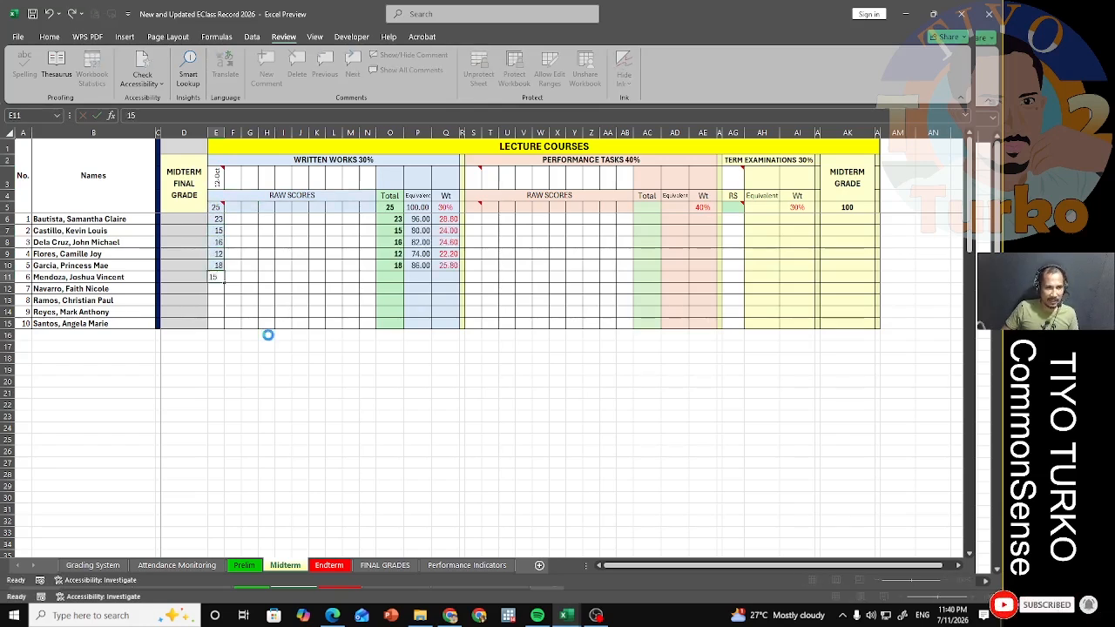
{"action": "key", "text": "Return"}
{"action": "type", "text": "16"}
{"action": "key", "text": "Return"}
{"action": "type", "text": "16"}
{"action": "key", "text": "Return"}
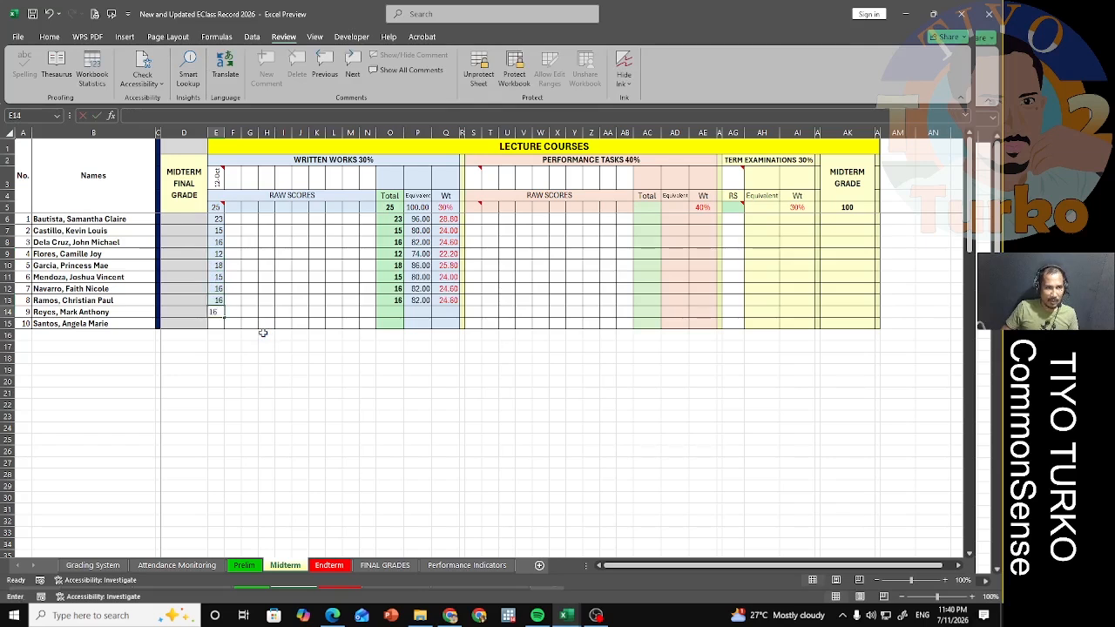
{"action": "type", "text": "12"}
{"action": "key", "text": "Return"}
{"action": "type", "text": "10"}
{"action": "key", "text": "Return"}
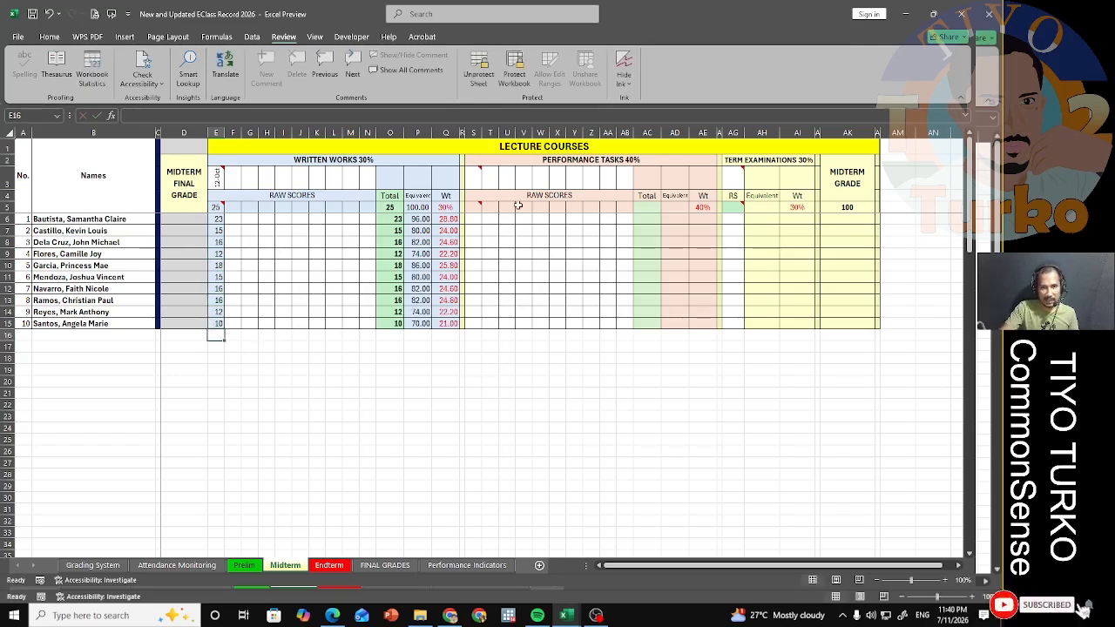
Date the first midterm performance task October 15 in S3 and set its highest possible score to 50 in S5
{"action": "left_click", "coordinate": [476, 178]}
{"action": "type", "text": "10"}
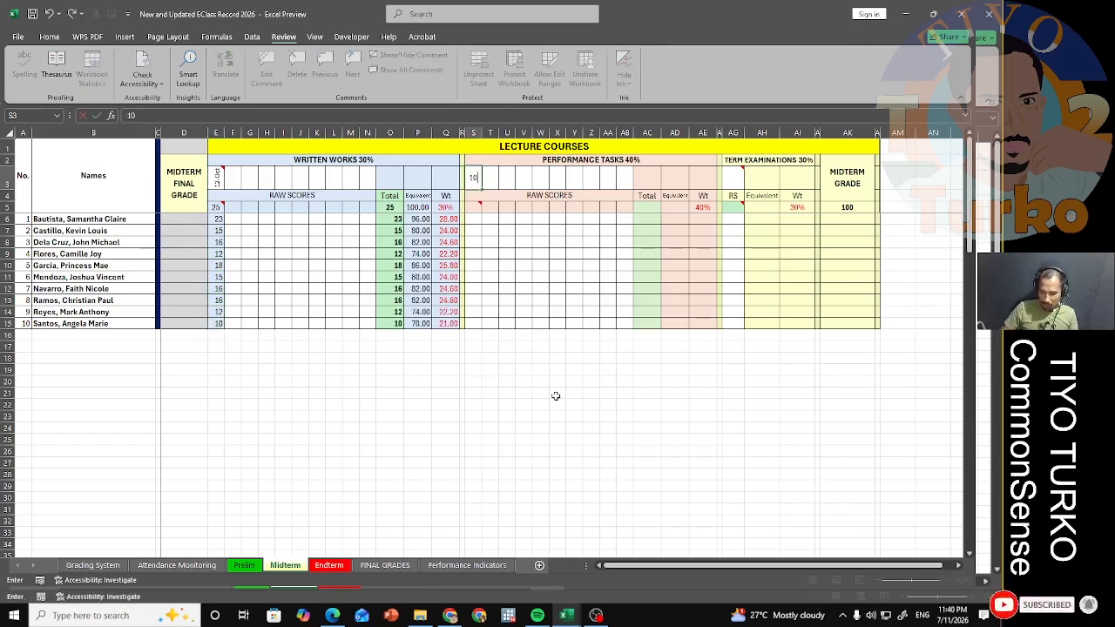
{"action": "type", "text": "/15/202"}
{"action": "key", "text": "Return"}
{"action": "type", "text": "50"}
{"action": "key", "text": "Return"}
Enter the ten students' midterm performance task scores 48, 43, 46, 45, 40, 42, 40, 48, 45 and 47 in S6:S15
{"action": "type", "text": "48"}
{"action": "key", "text": "Return"}
{"action": "type", "text": "43"}
{"action": "key", "text": "Return"}
{"action": "type", "text": "46"}
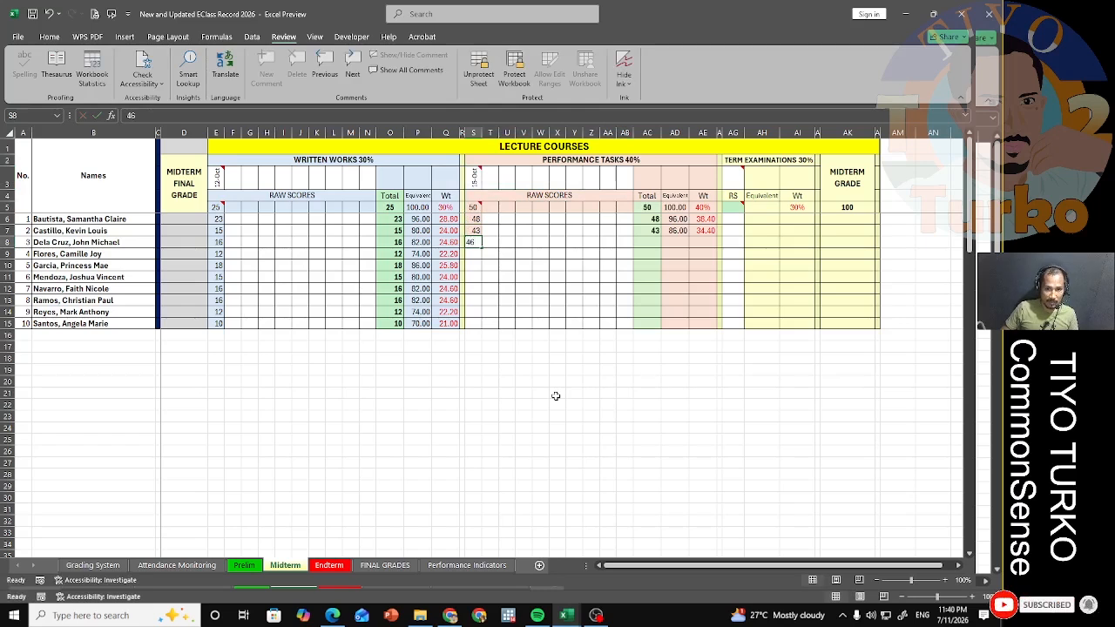
{"action": "key", "text": "Return"}
{"action": "type", "text": "45"}
{"action": "key", "text": "Return"}
{"action": "type", "text": "40"}
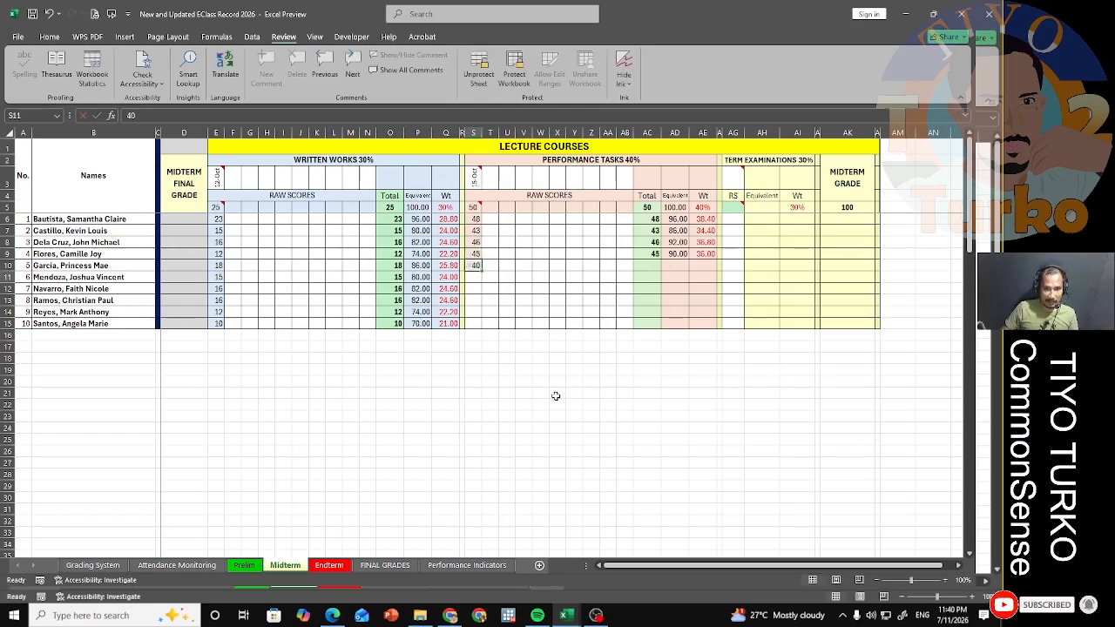
{"action": "key", "text": "Return"}
{"action": "type", "text": "42"}
{"action": "key", "text": "Return"}
{"action": "type", "text": "40"}
{"action": "key", "text": "Return"}
{"action": "type", "text": "48"}
{"action": "key", "text": "Return"}
{"action": "type", "text": "45"}
{"action": "key", "text": "Return"}
{"action": "type", "text": "47"}
{"action": "key", "text": "Return"}
Date the midterm term examination 11/06/2026 in AG3 and set its highest possible score to 50 in AG5
{"action": "left_click", "coordinate": [733, 178]}
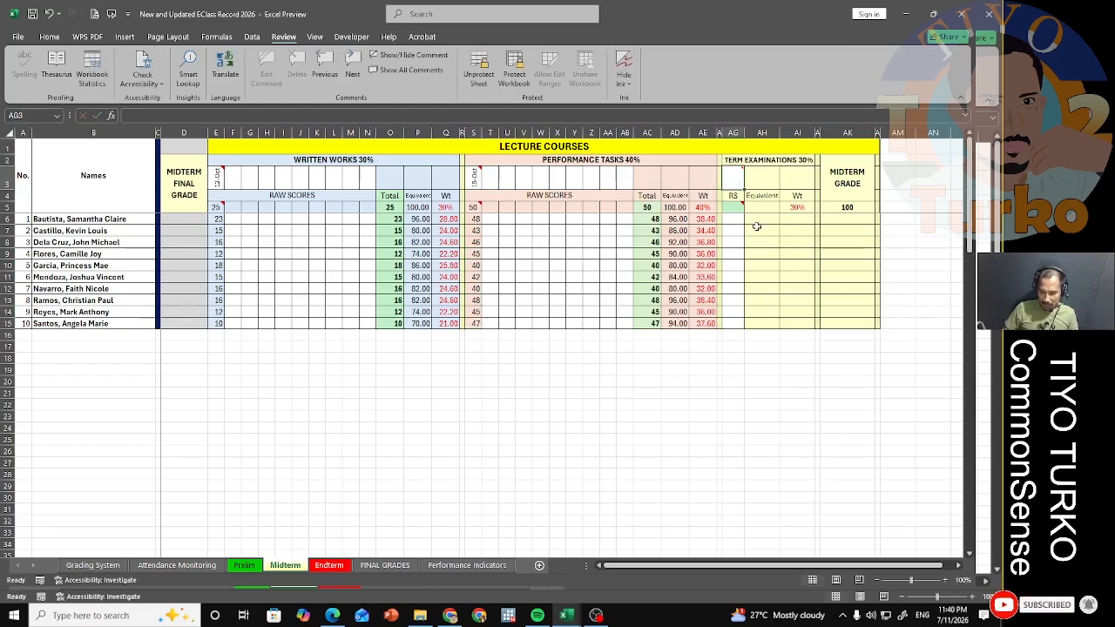
{"action": "type", "text": "11/06/2026"}
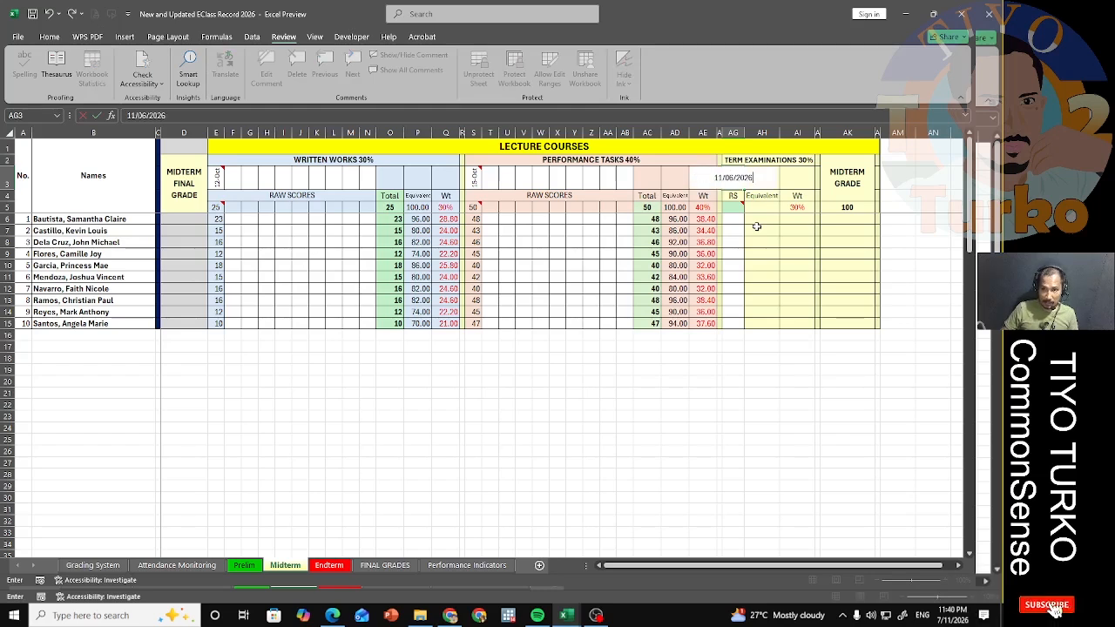
{"action": "key", "text": "Return"}
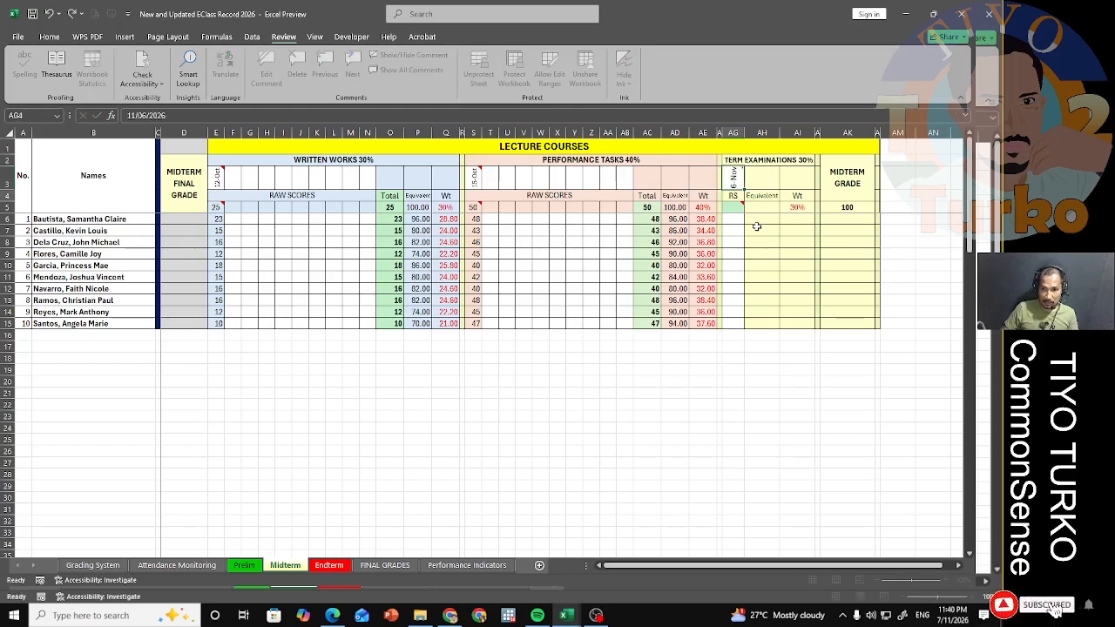
{"action": "key", "text": "Up"}
{"action": "type", "text": "50"}
{"action": "key", "text": "Return"}
Enter the ten students' midterm term examination scores 45, 43, 15, 38, 39, 34, 35, 18, 19 and 20 in AG6:AG15
{"action": "type", "text": "45"}
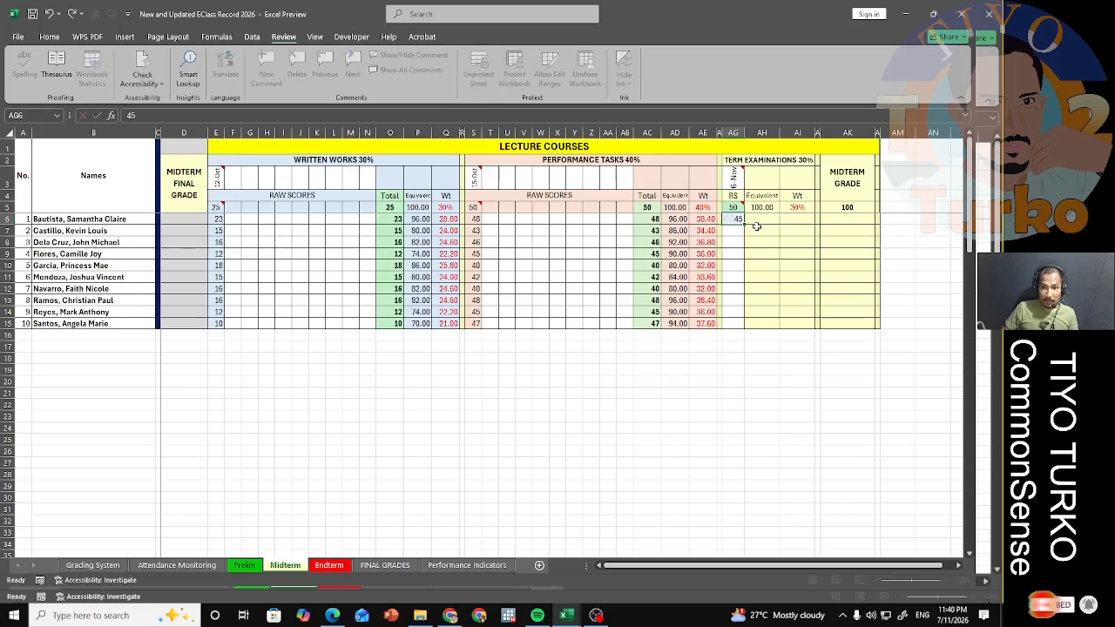
{"action": "key", "text": "Return"}
{"action": "type", "text": "43"}
{"action": "key", "text": "Return"}
{"action": "type", "text": "15"}
{"action": "key", "text": "Return"}
{"action": "type", "text": "38"}
{"action": "key", "text": "Return"}
{"action": "type", "text": "39"}
{"action": "key", "text": "Return"}
{"action": "type", "text": "34"}
{"action": "key", "text": "Return"}
{"action": "type", "text": "35"}
{"action": "key", "text": "Return"}
{"action": "type", "text": "18"}
{"action": "key", "text": "Return"}
{"action": "type", "text": "19"}
{"action": "key", "text": "Return"}
{"action": "type", "text": "20"}
{"action": "key", "text": "Return"}
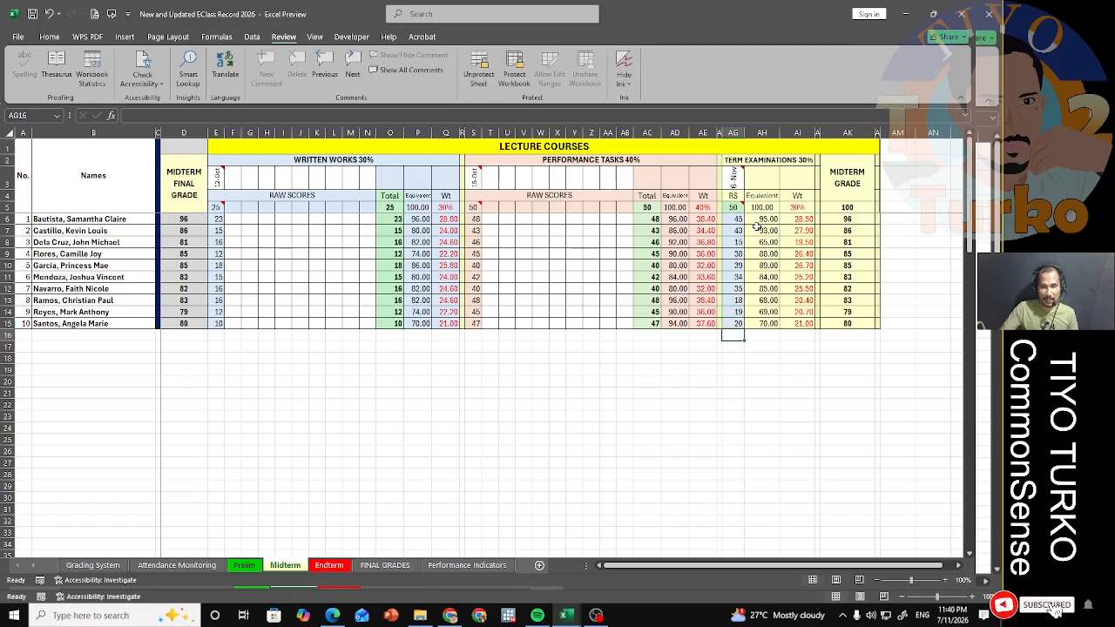
{"action": "left_click", "coordinate": [471, 312]}
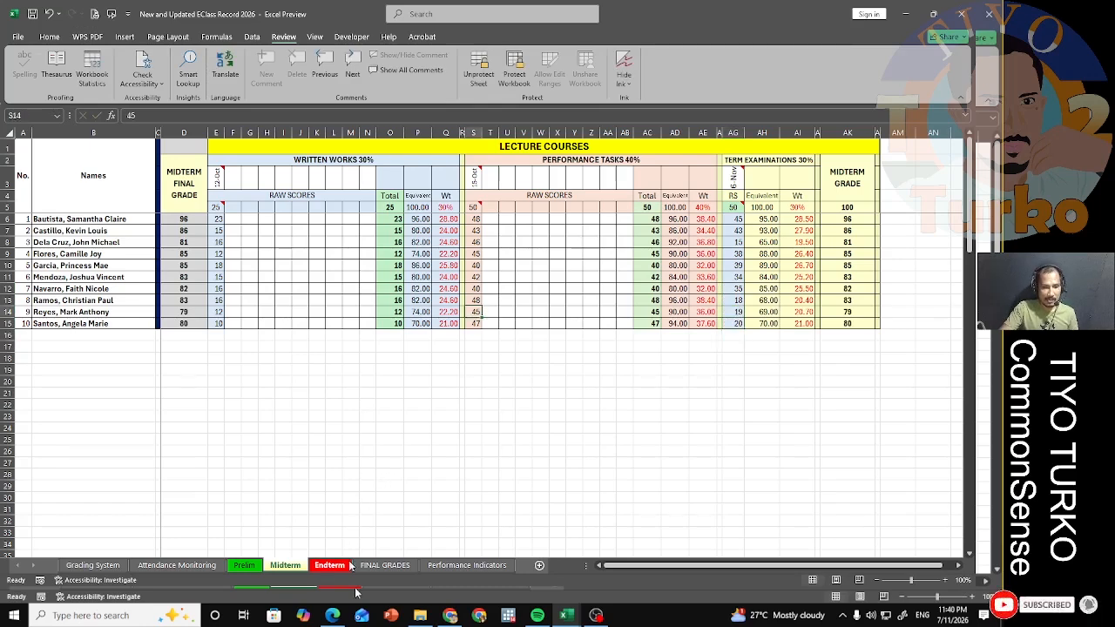
Review the selected student's midterm chart, scores and grade on the Performance Indicators sheet
{"action": "left_click", "coordinate": [471, 566]}
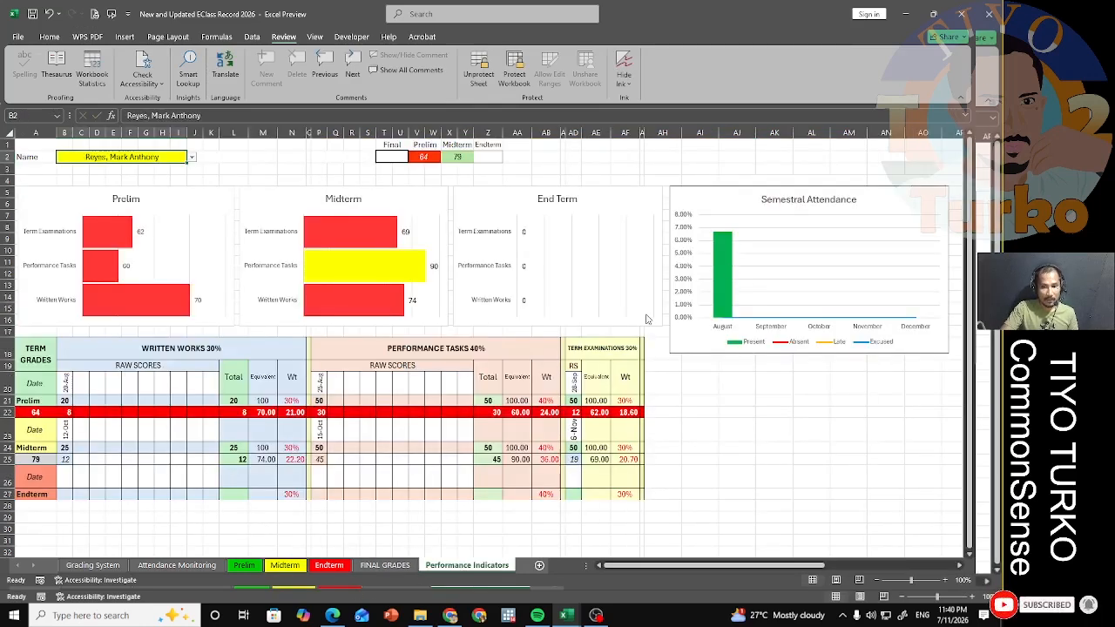
{"action": "mouse_move", "coordinate": [685, 566]}
{"action": "left_mouse_down"}
{"action": "mouse_move", "coordinate": [722, 567]}
{"action": "mouse_move", "coordinate": [672, 569]}
{"action": "left_mouse_up"}
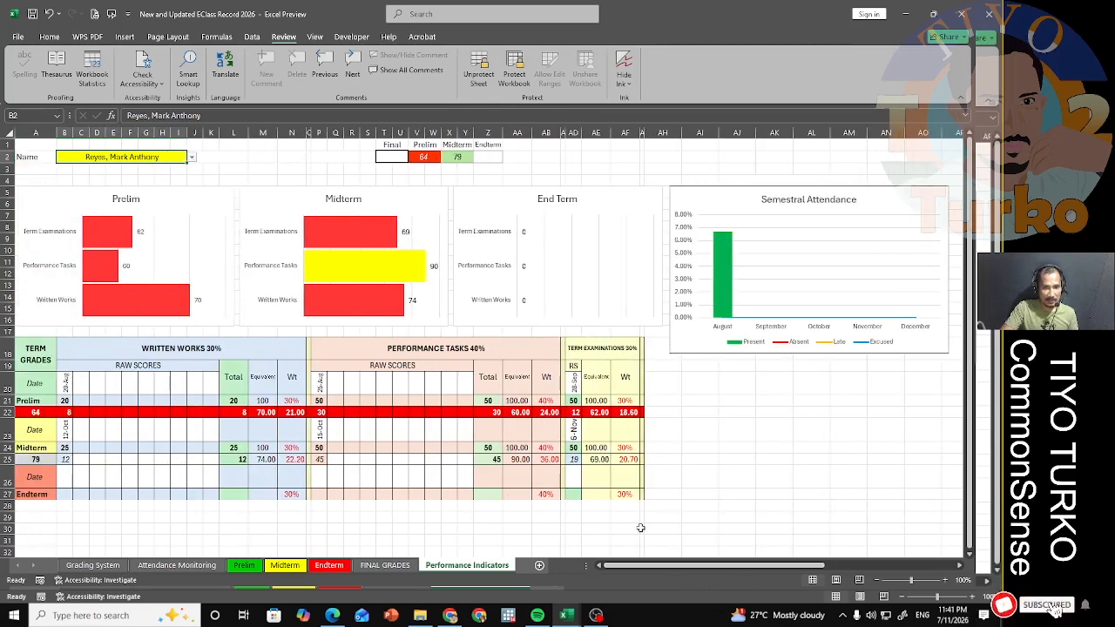
{"action": "left_click_drag", "start_coordinate": [622, 567], "coordinate": [603, 569]}
{"action": "left_click", "coordinate": [457, 161]}
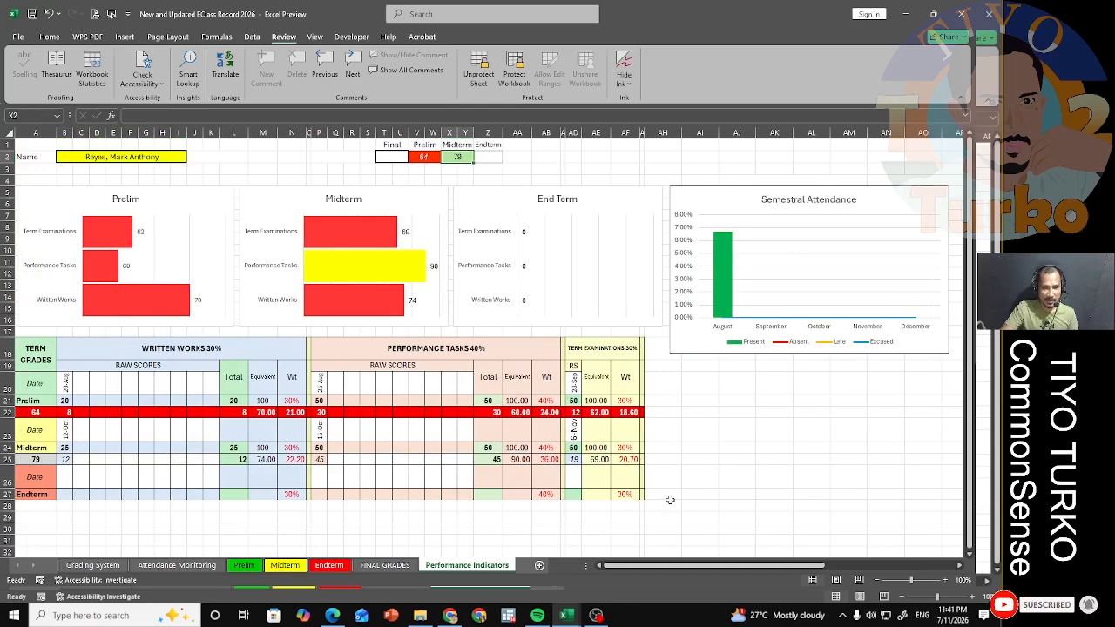
On the Endterm sheet, date the first written work 12/03/2026 in E3
{"action": "left_click", "coordinate": [329, 566]}
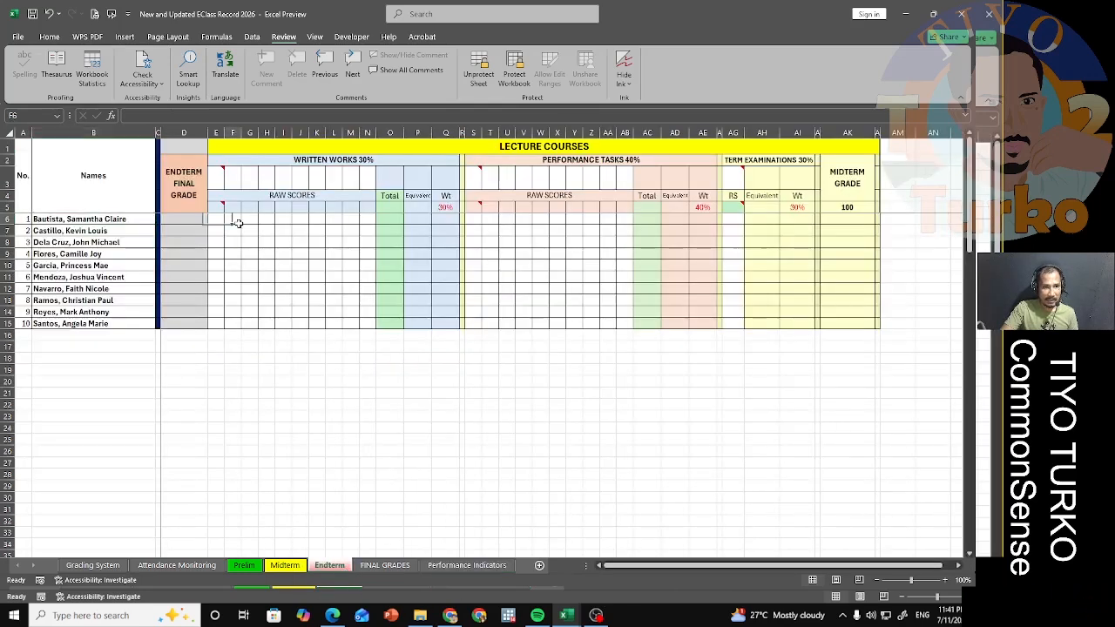
{"action": "type", "text": "01"}
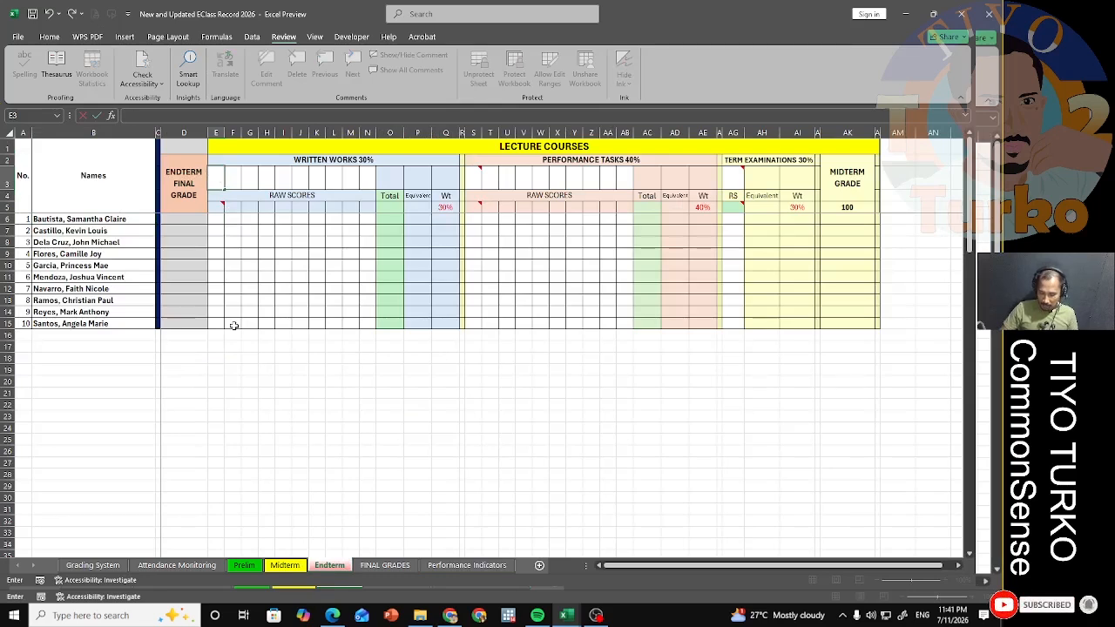
{"action": "type", "text": "03/206"}
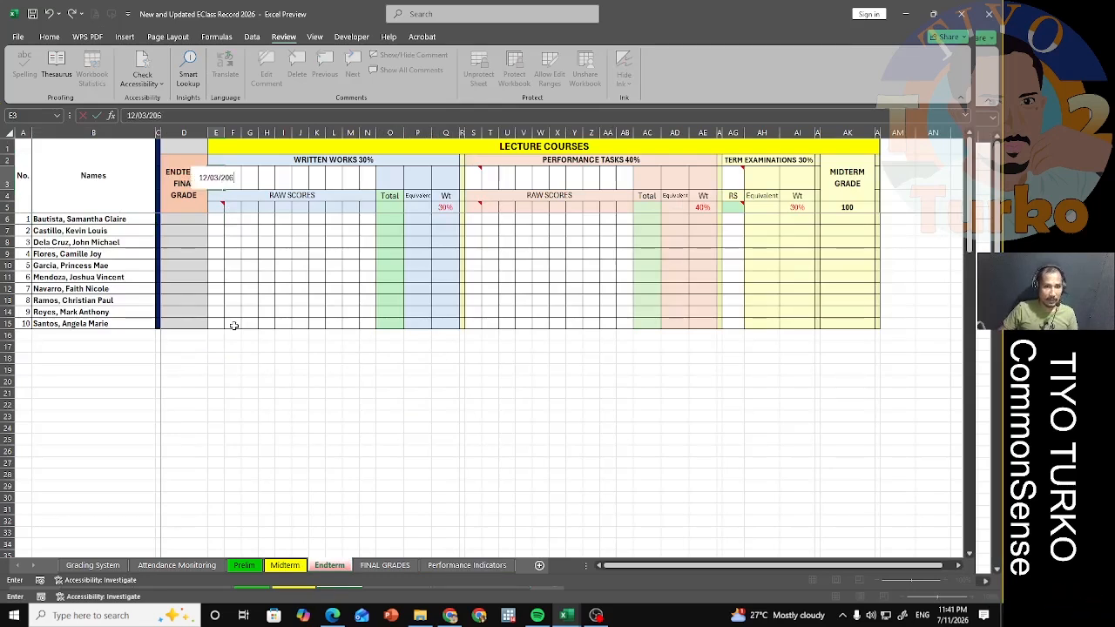
{"action": "key", "text": "Escape"}
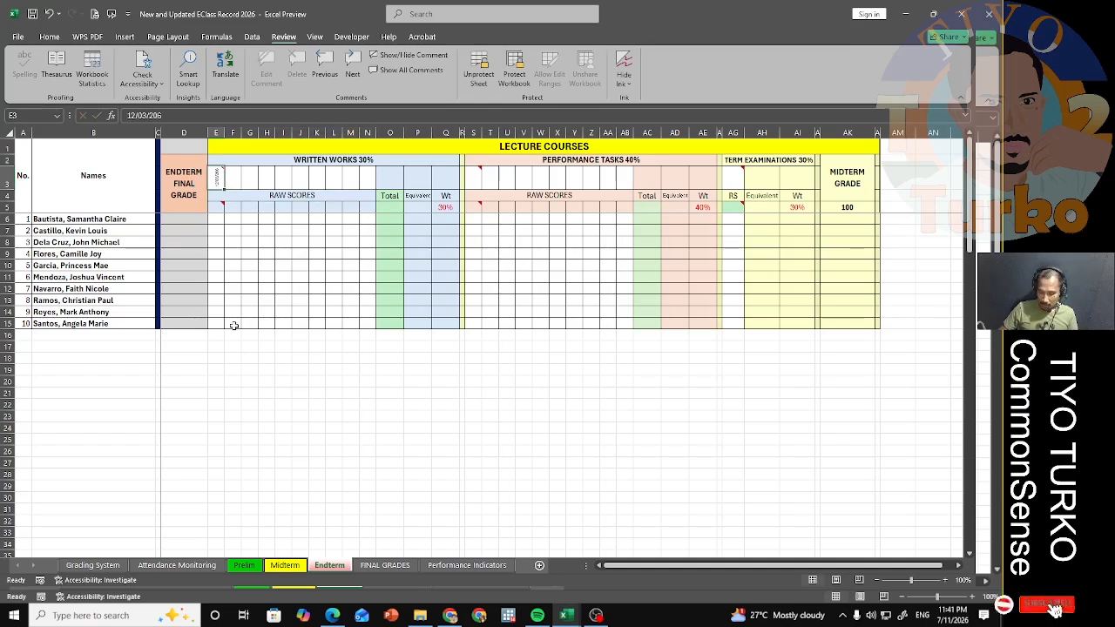
{"action": "type", "text": "12/"}
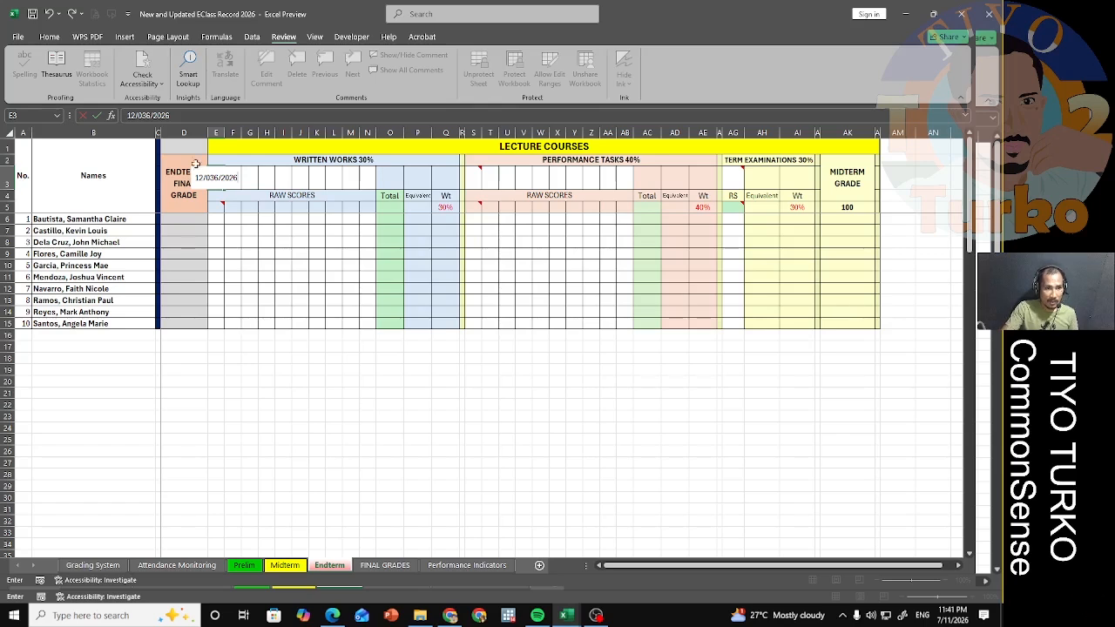
{"action": "mouse_move", "coordinate": [214, 178]}
{"action": "key", "text": "BackSpace"}
{"action": "key", "text": "Return"}
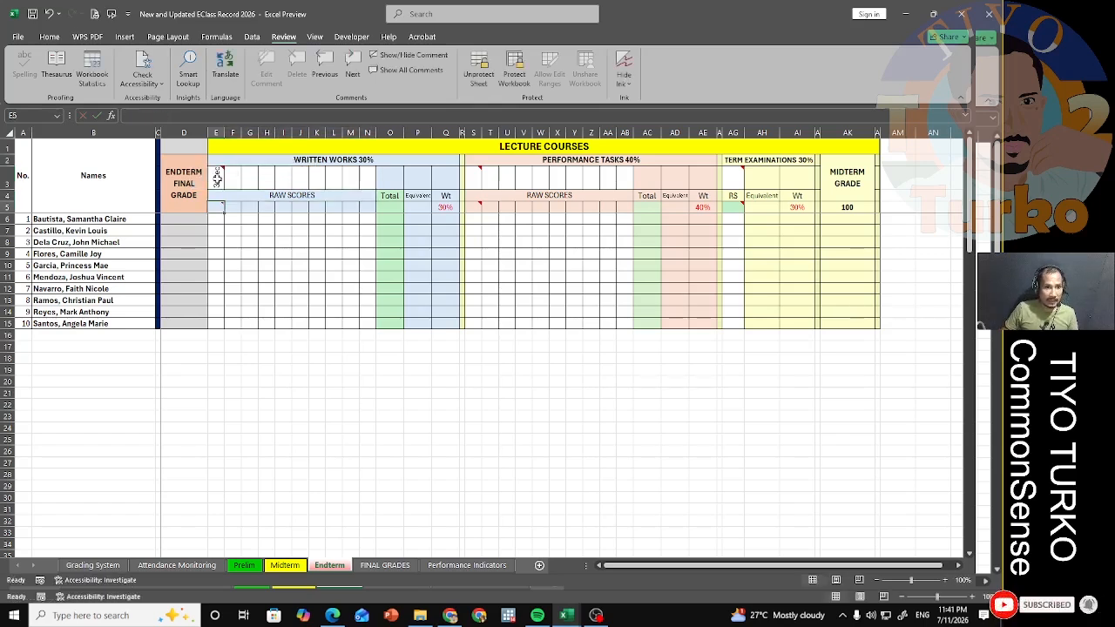
Check the endterm written work date on the Performance Indicators sheet
{"action": "left_click", "coordinate": [467, 566]}
{"action": "left_click", "coordinate": [152, 155]}
{"action": "left_click", "coordinate": [64, 381]}
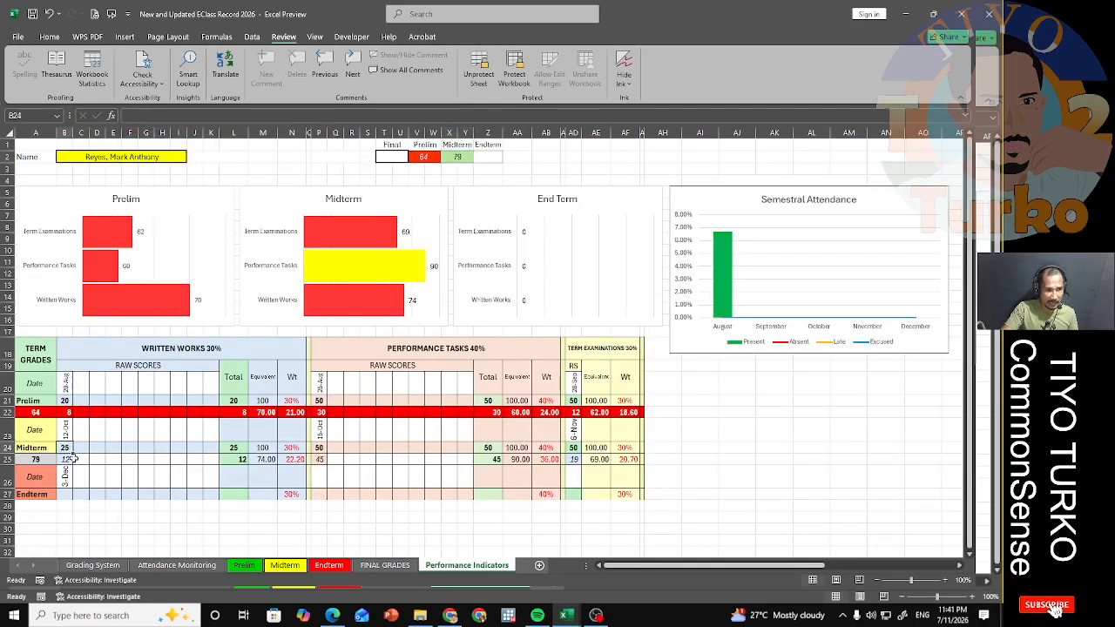
{"action": "left_click", "coordinate": [70, 492]}
{"action": "left_click", "coordinate": [69, 477]}
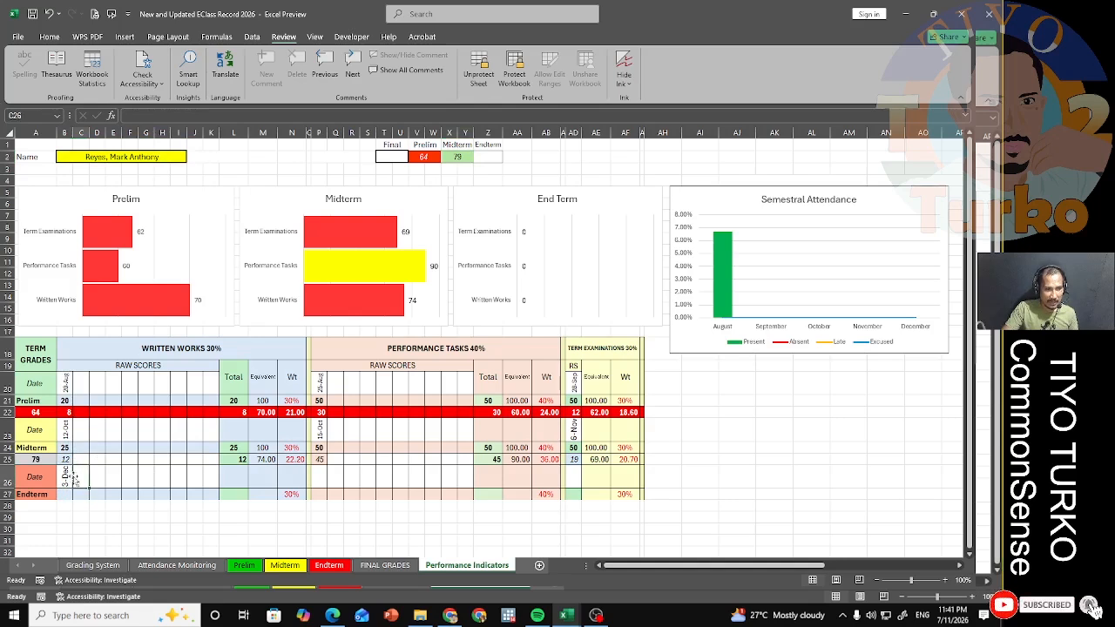
Examine the endterm rows and attendance chart on the Performance Indicators sheet alongside the monthly columns on the Attendance Monitoring sheet
{"action": "left_click", "coordinate": [83, 493]}
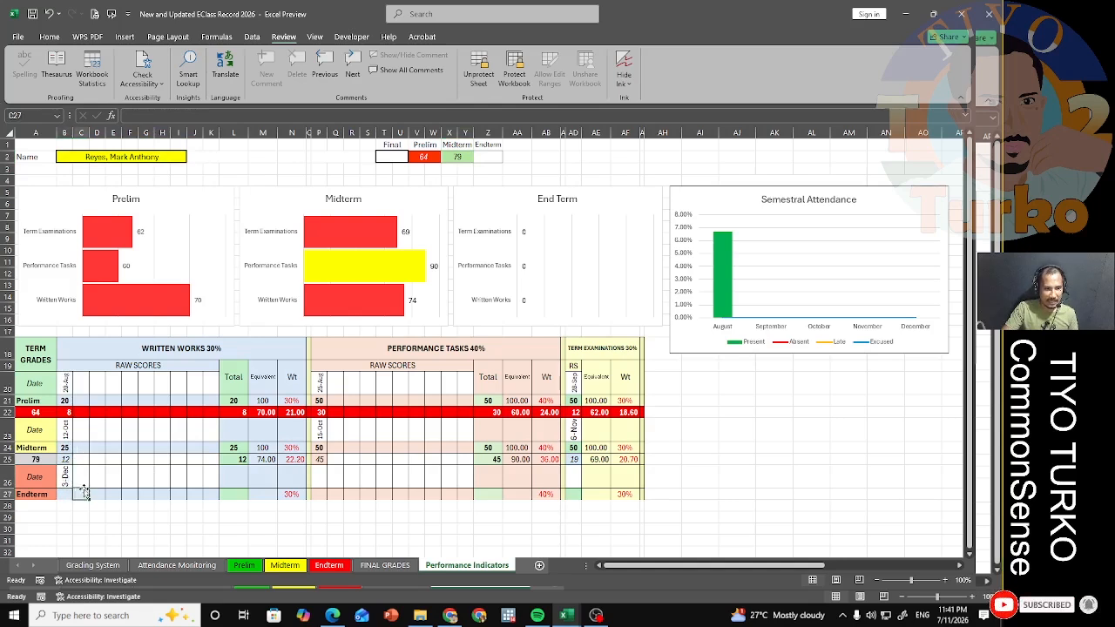
{"action": "left_click", "coordinate": [68, 476]}
{"action": "left_click", "coordinate": [70, 494]}
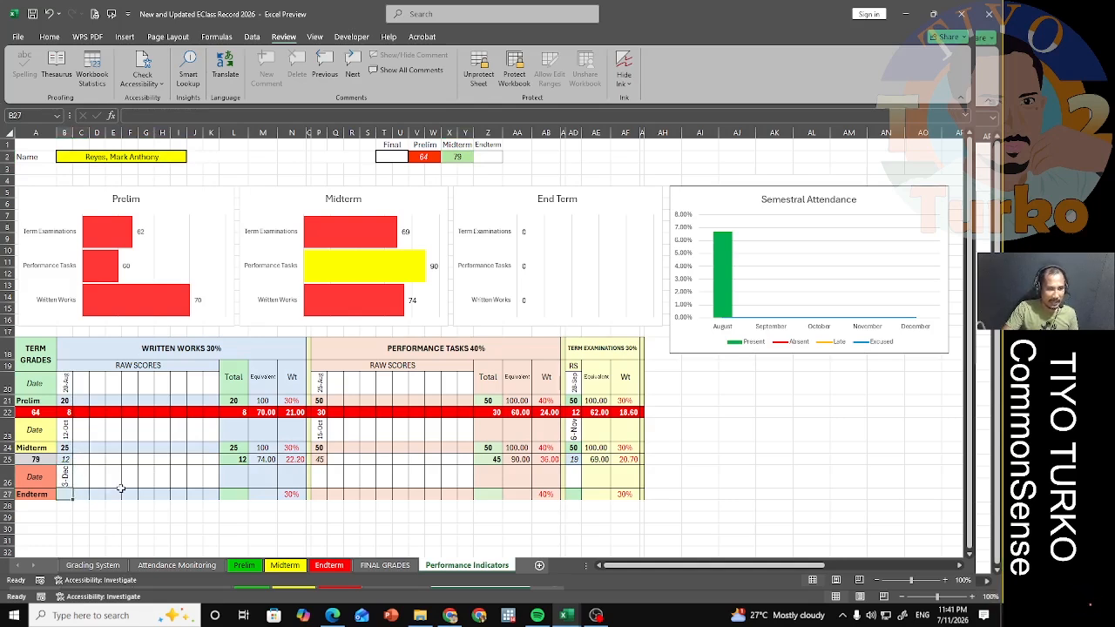
{"action": "left_click", "coordinate": [177, 566]}
{"action": "left_click", "coordinate": [203, 252]}
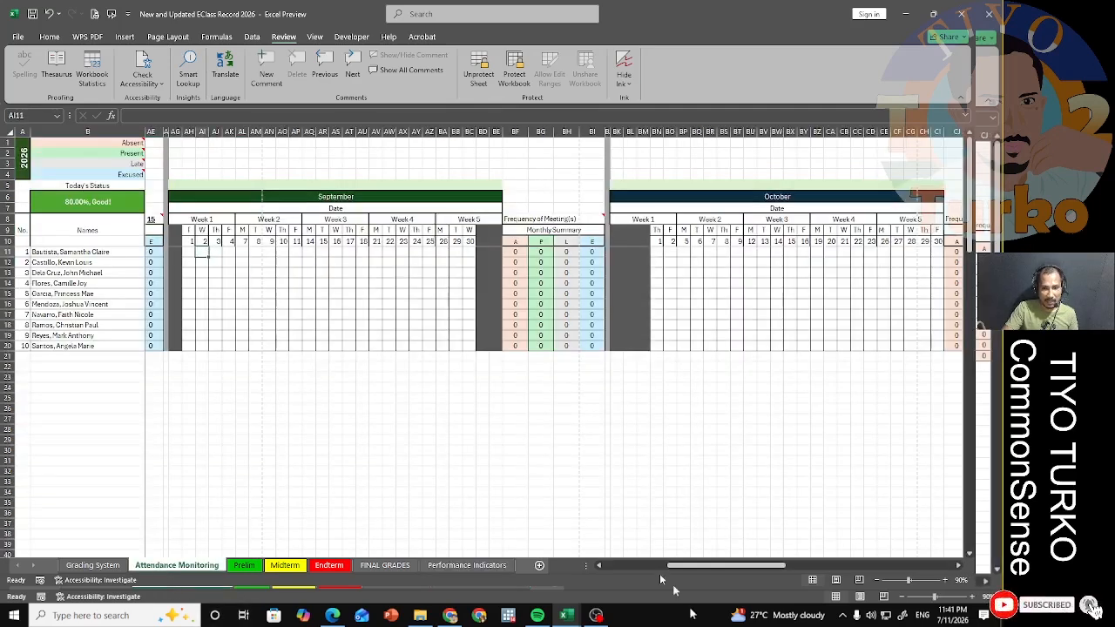
{"action": "mouse_move", "coordinate": [669, 566]}
{"action": "left_mouse_down"}
{"action": "mouse_move", "coordinate": [610, 567]}
{"action": "mouse_move", "coordinate": [658, 568]}
{"action": "left_mouse_up"}
{"action": "scroll", "coordinate": [657, 567], "scroll_direction": "right", "scroll_amount": 10}
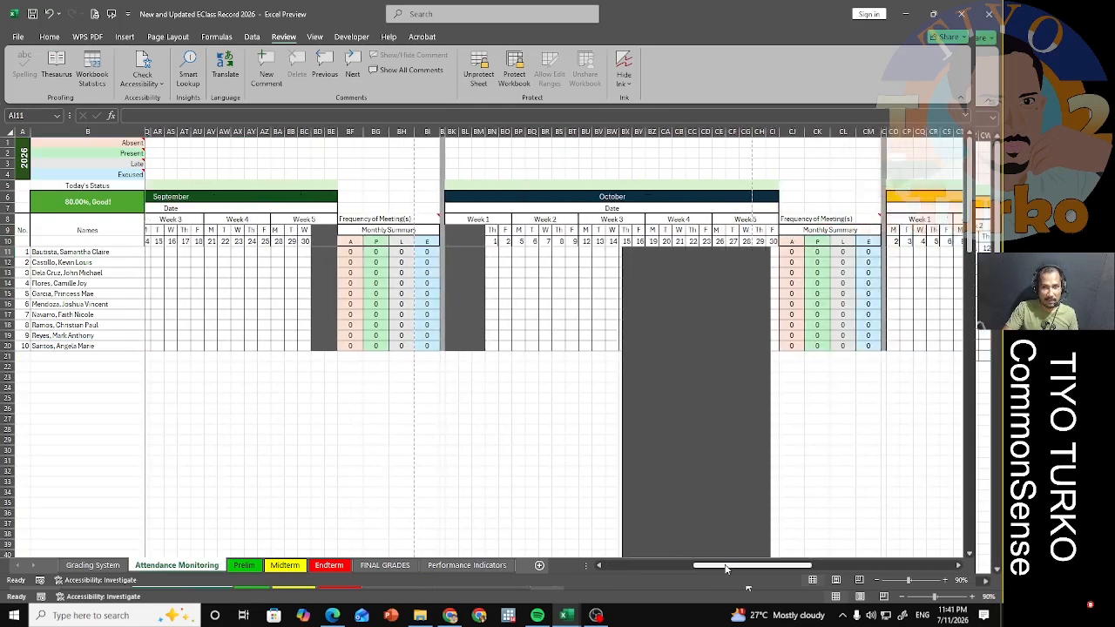
{"action": "left_click", "coordinate": [473, 568]}
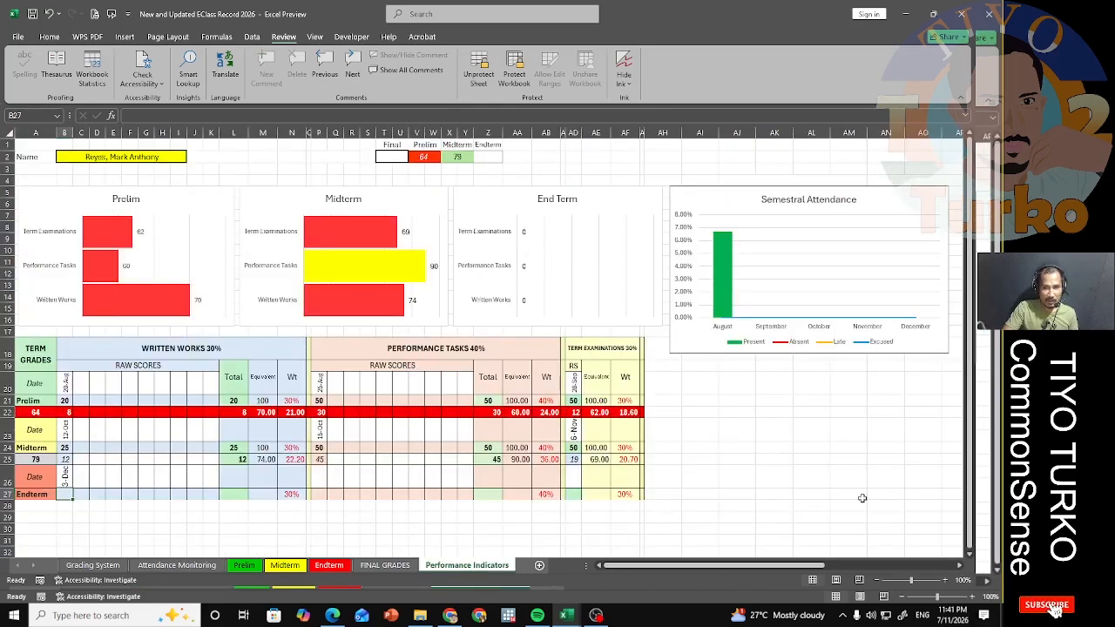
{"action": "mouse_move", "coordinate": [779, 570]}
{"action": "left_mouse_down"}
{"action": "mouse_move", "coordinate": [798, 568]}
{"action": "mouse_move", "coordinate": [781, 568]}
{"action": "left_mouse_up"}
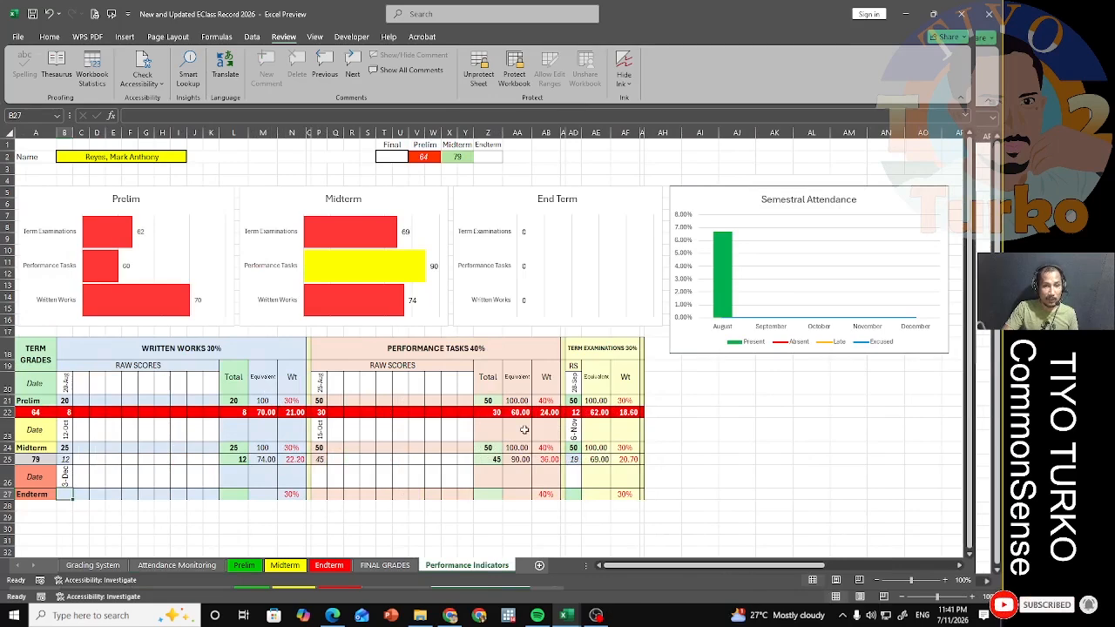
{"action": "mouse_move", "coordinate": [694, 566]}
{"action": "left_mouse_down"}
{"action": "mouse_move", "coordinate": [711, 567]}
{"action": "mouse_move", "coordinate": [695, 567]}
{"action": "left_mouse_up"}
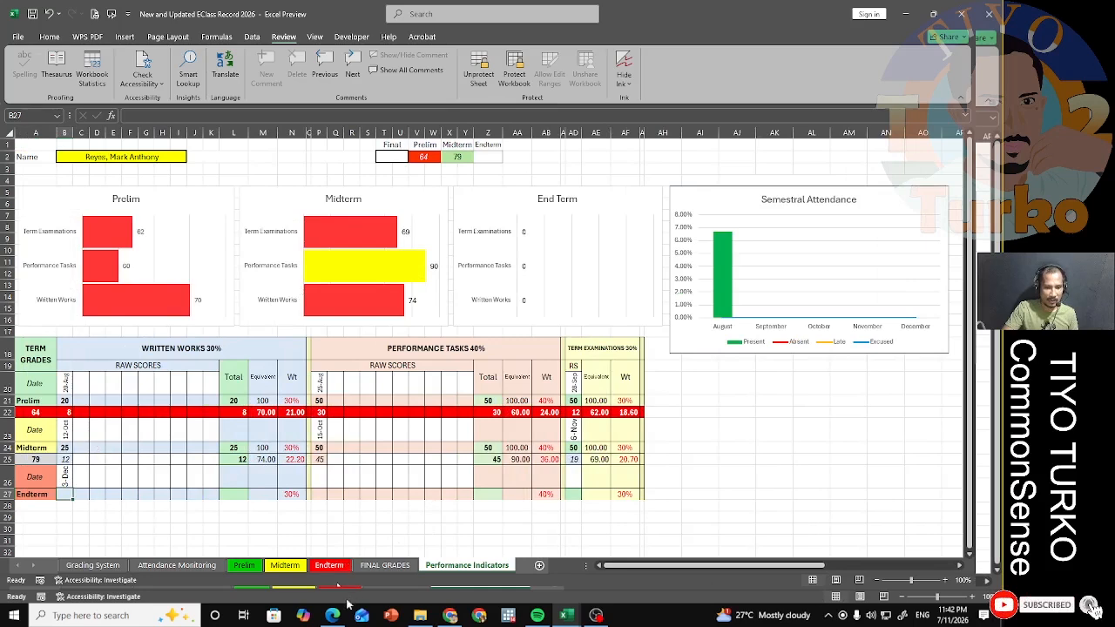
Review the Grading System, Attendance Monitoring and Prelim sheets, and the students' term grades on the FINAL GRADES sheet
{"action": "left_click", "coordinate": [80, 566]}
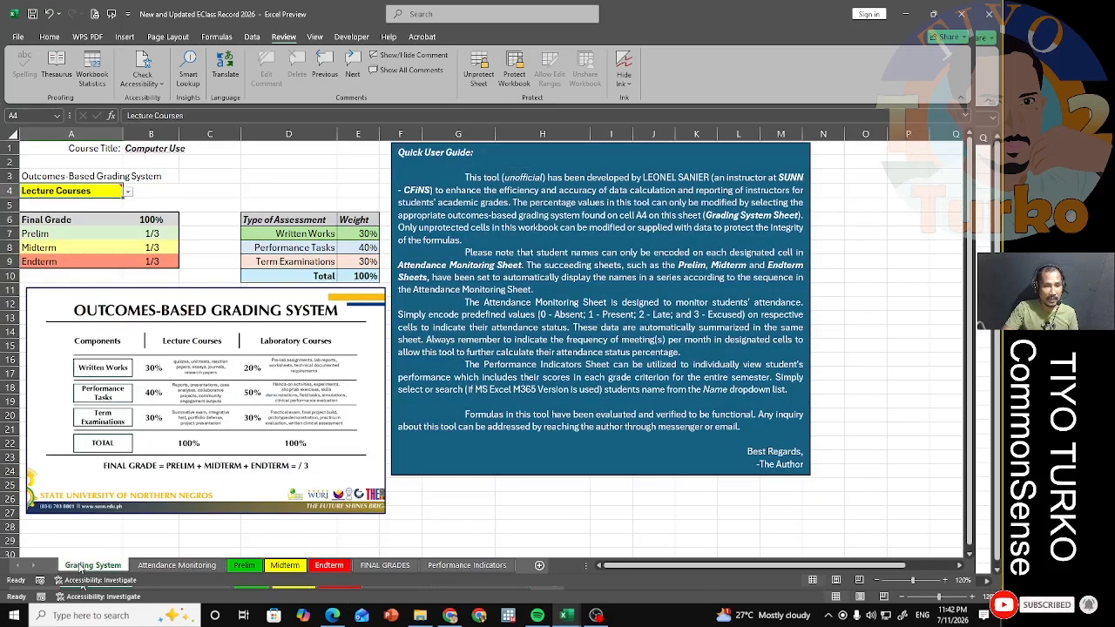
{"action": "left_click", "coordinate": [177, 566]}
{"action": "left_click", "coordinate": [245, 566]}
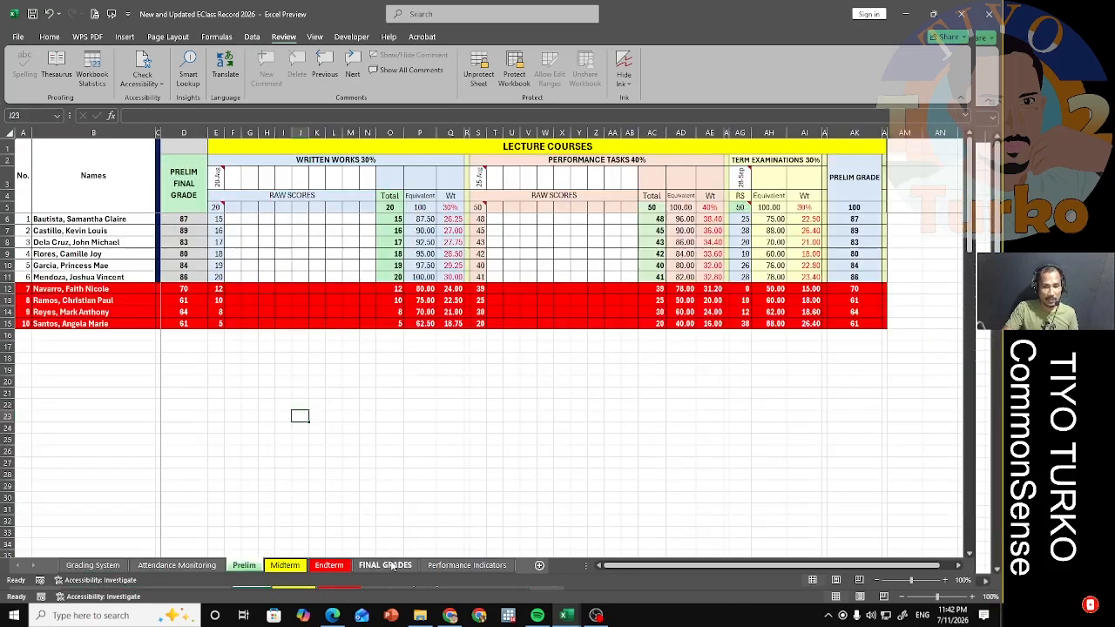
{"action": "left_click", "coordinate": [395, 566]}
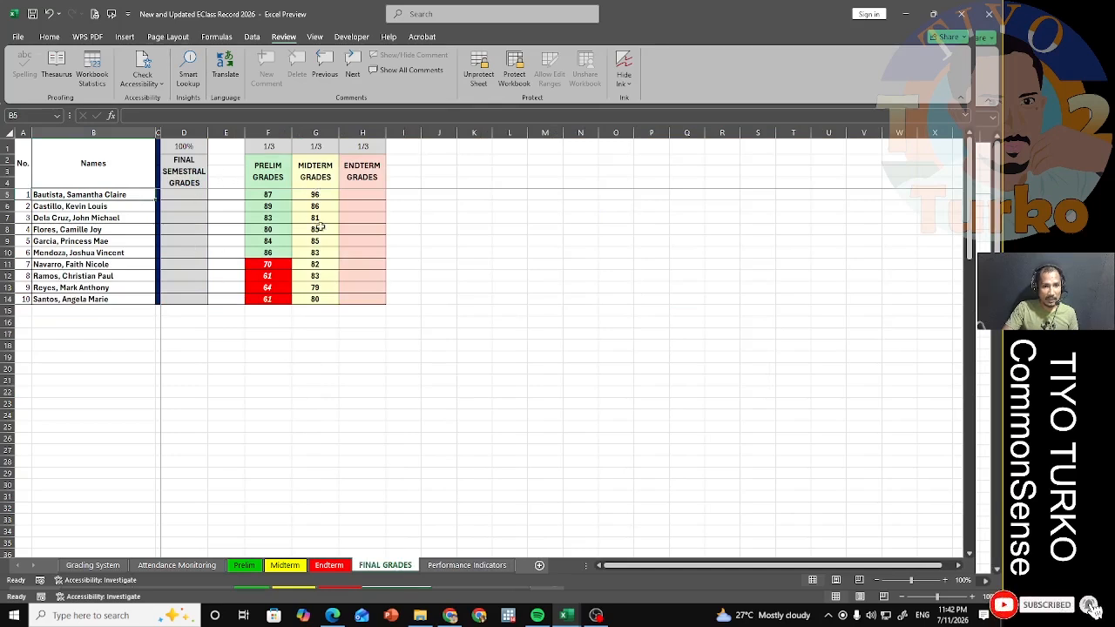
On the Endterm sheet, set the first written work's highest possible score to 25 in E5
{"action": "left_click", "coordinate": [329, 565]}
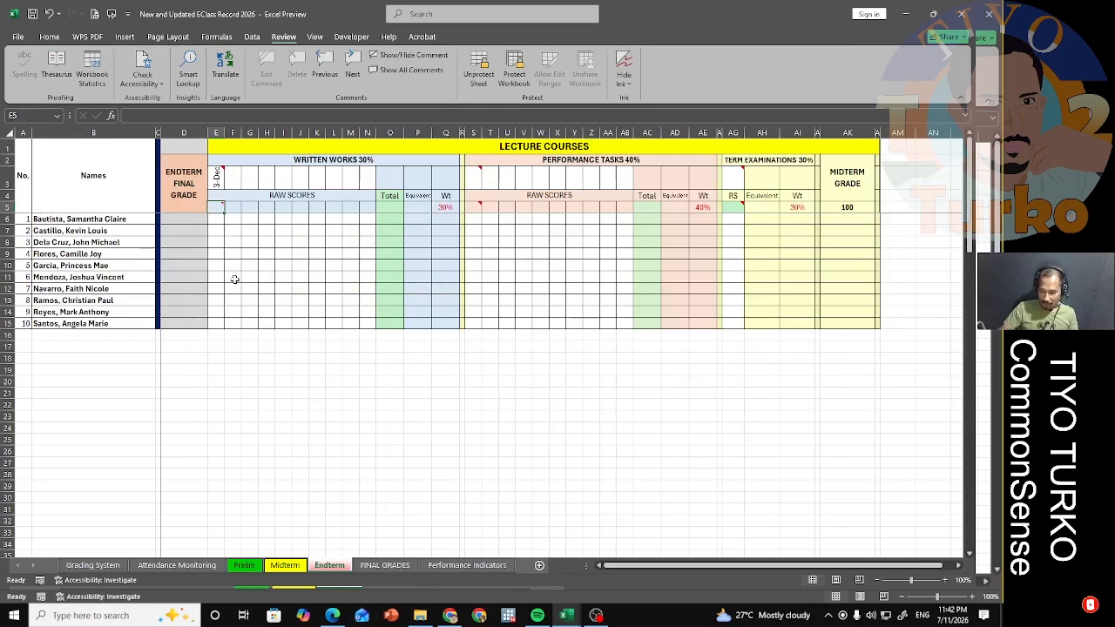
{"action": "type", "text": "25"}
{"action": "key", "text": "Return"}
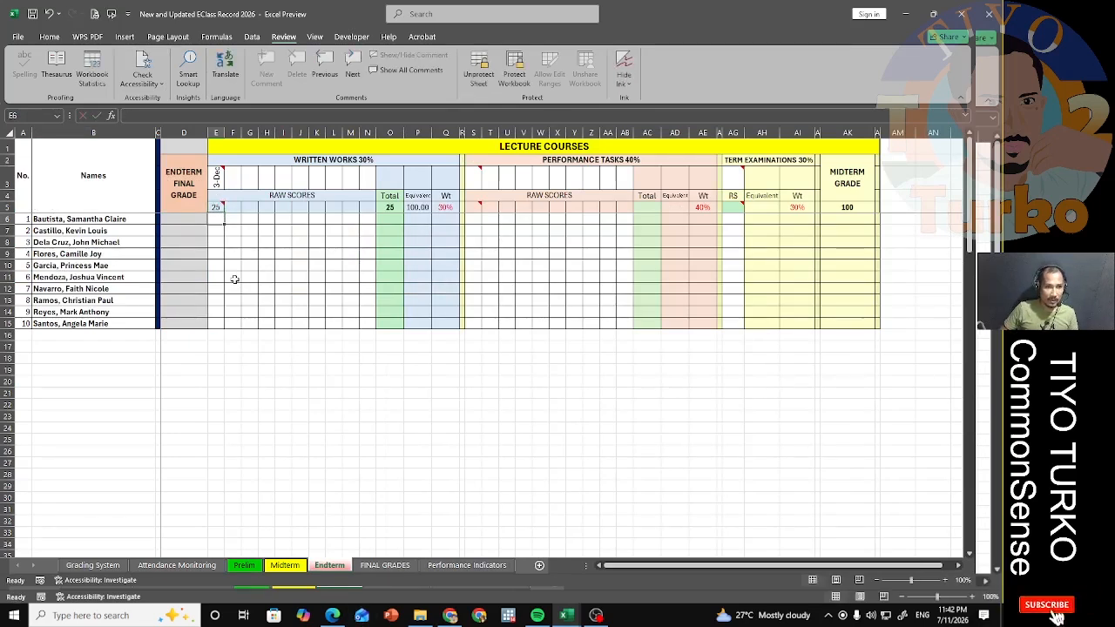
Enter the ten students' endterm written work scores 12, 24, 23, 21, 20, 10, 9, 8, 13 and 15 in E6:E15
{"action": "type", "text": "28"}
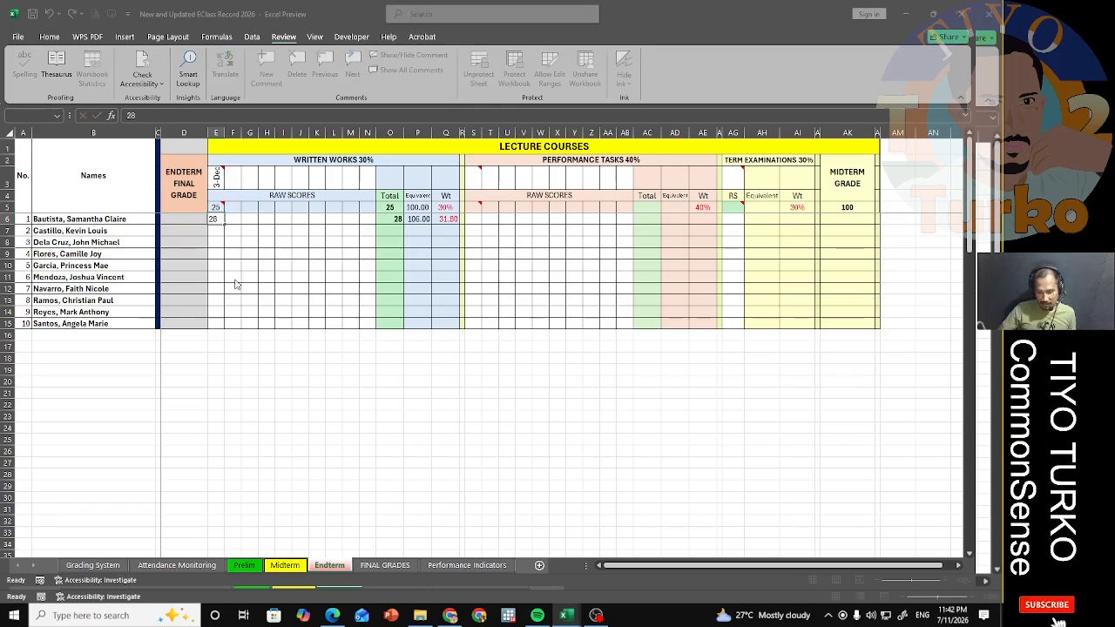
{"action": "key", "text": "Delete"}
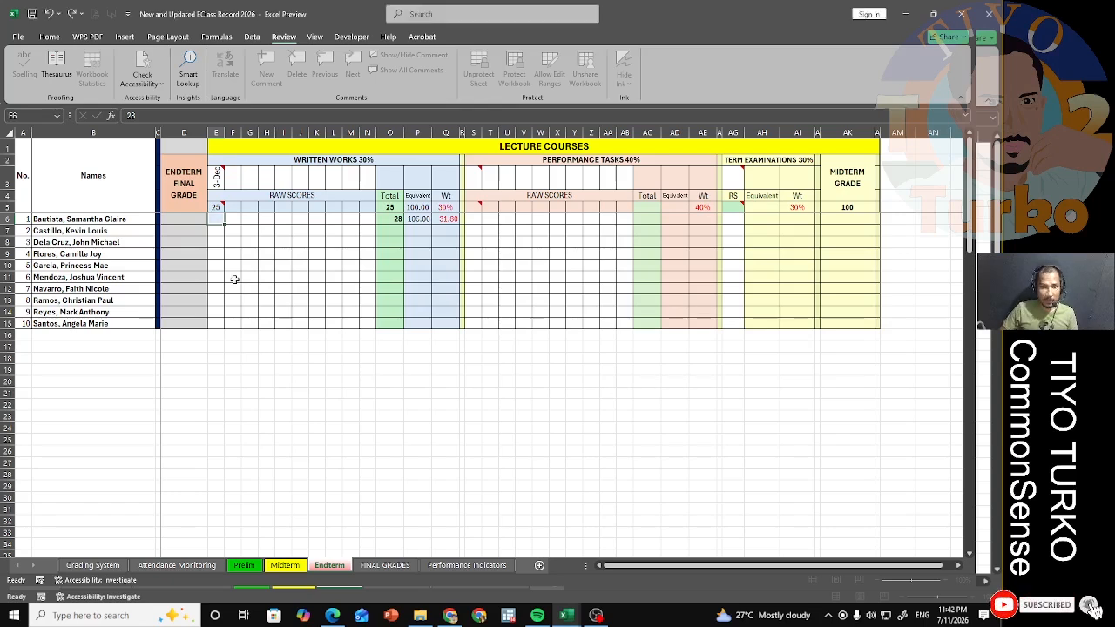
{"action": "type", "text": "12"}
{"action": "key", "text": "Return"}
{"action": "type", "text": "28"}
{"action": "key", "text": "BackSpace"}
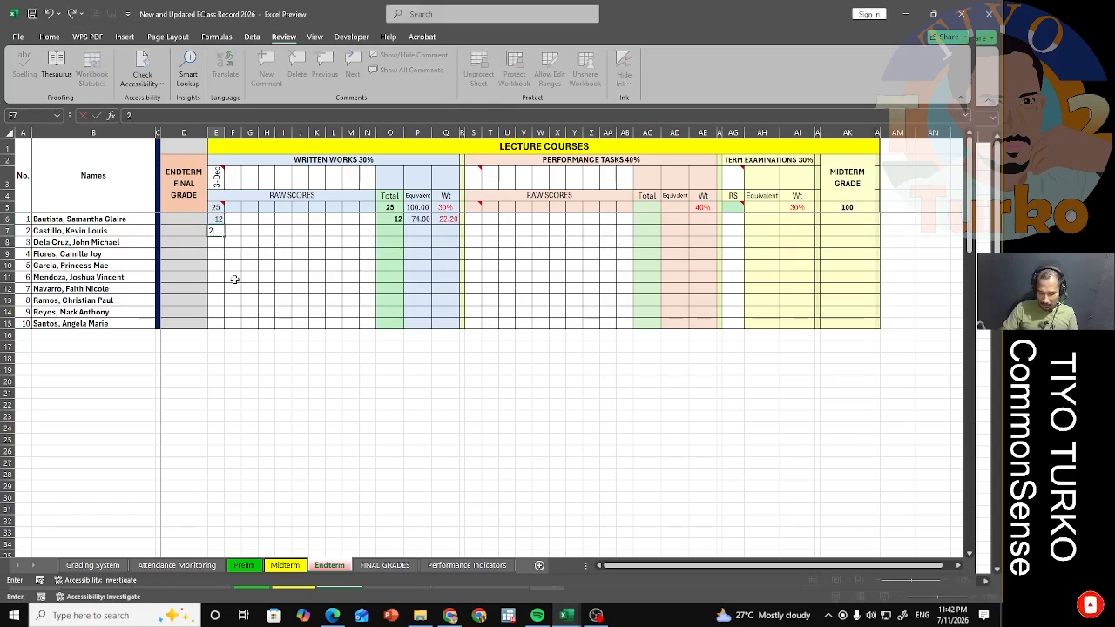
{"action": "type", "text": "4"}
{"action": "key", "text": "Return"}
{"action": "type", "text": "23"}
{"action": "key", "text": "Return"}
{"action": "type", "text": "21"}
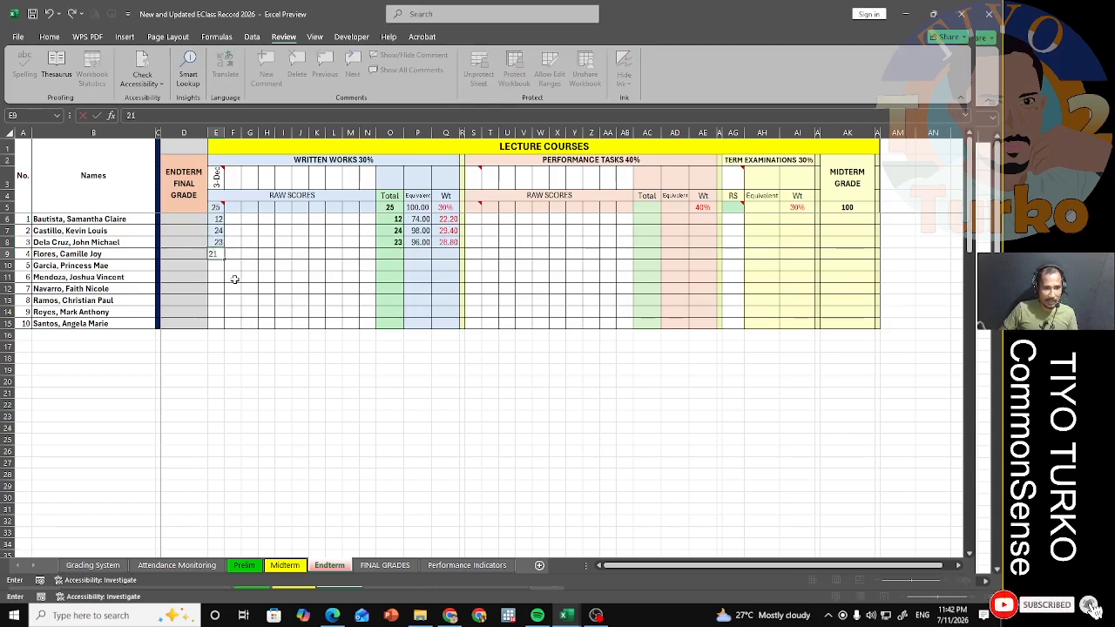
{"action": "key", "text": "Return"}
{"action": "type", "text": "20"}
{"action": "key", "text": "Return"}
{"action": "type", "text": "2"}
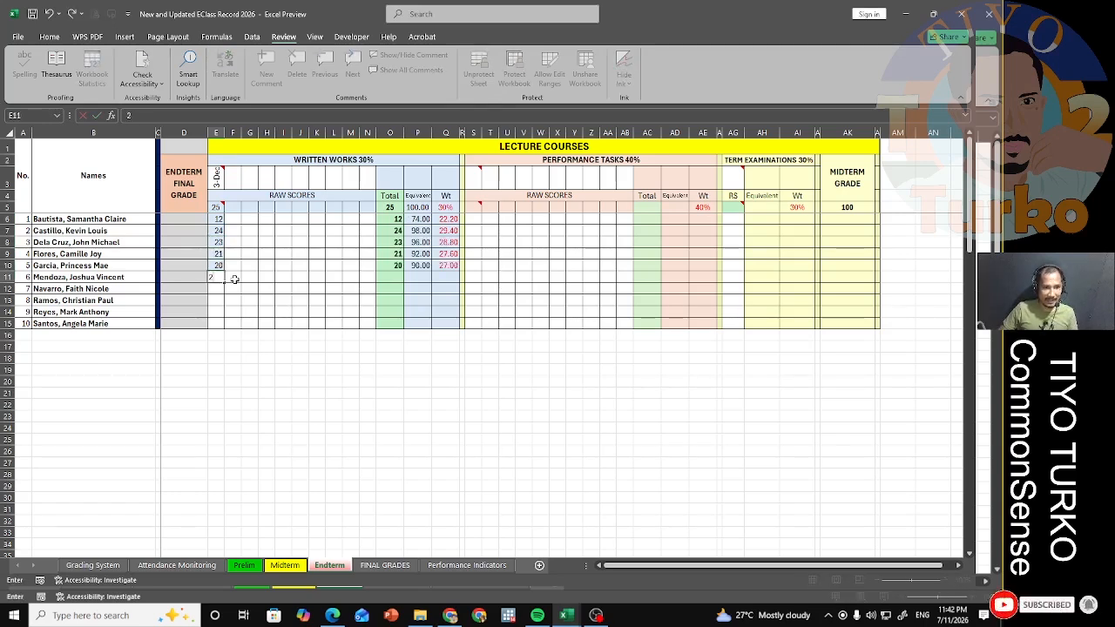
{"action": "type", "text": "9"}
{"action": "key", "text": "Return"}
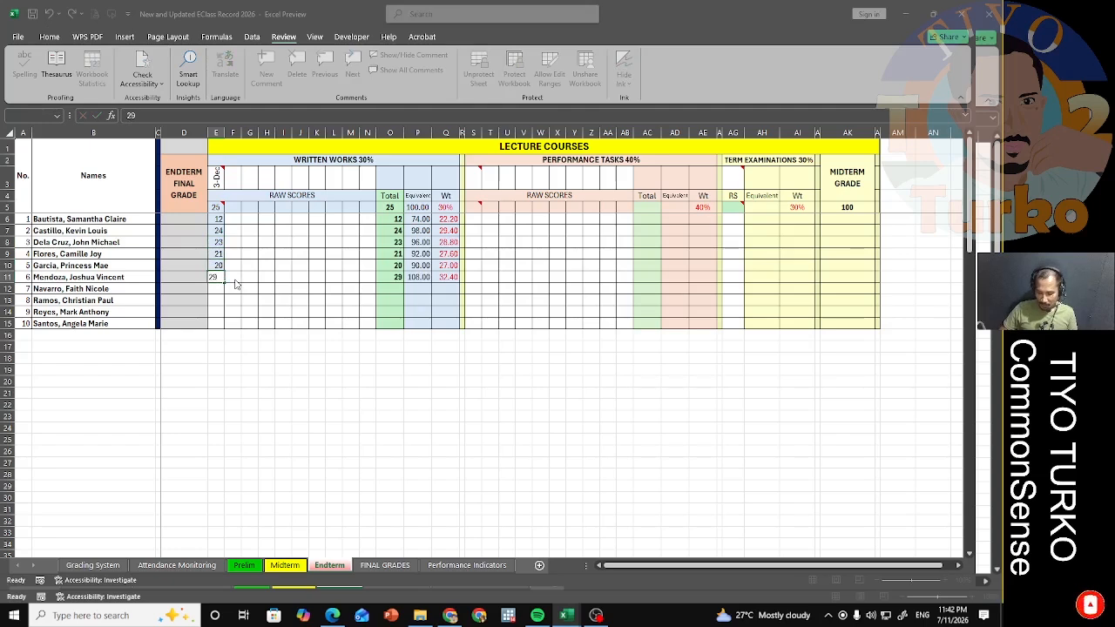
{"action": "key", "text": "Escape"}
{"action": "type", "text": "10"}
{"action": "key", "text": "Return"}
{"action": "type", "text": "09"}
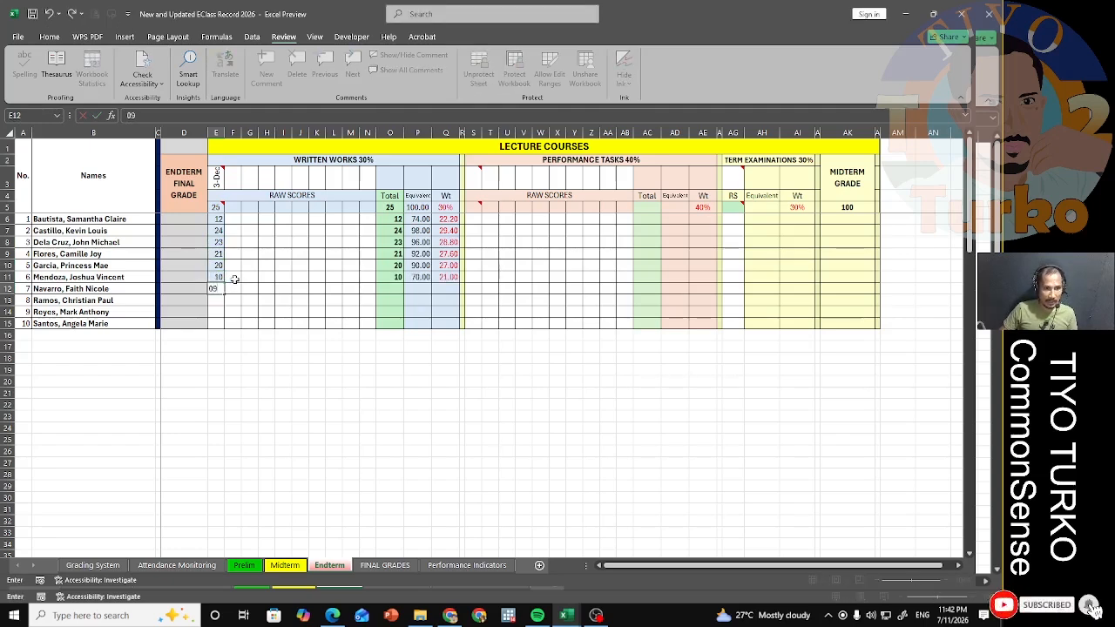
{"action": "key", "text": "Return"}
{"action": "type", "text": "8"}
{"action": "key", "text": "Return"}
{"action": "type", "text": "13"}
{"action": "key", "text": "Return"}
{"action": "type", "text": "15"}
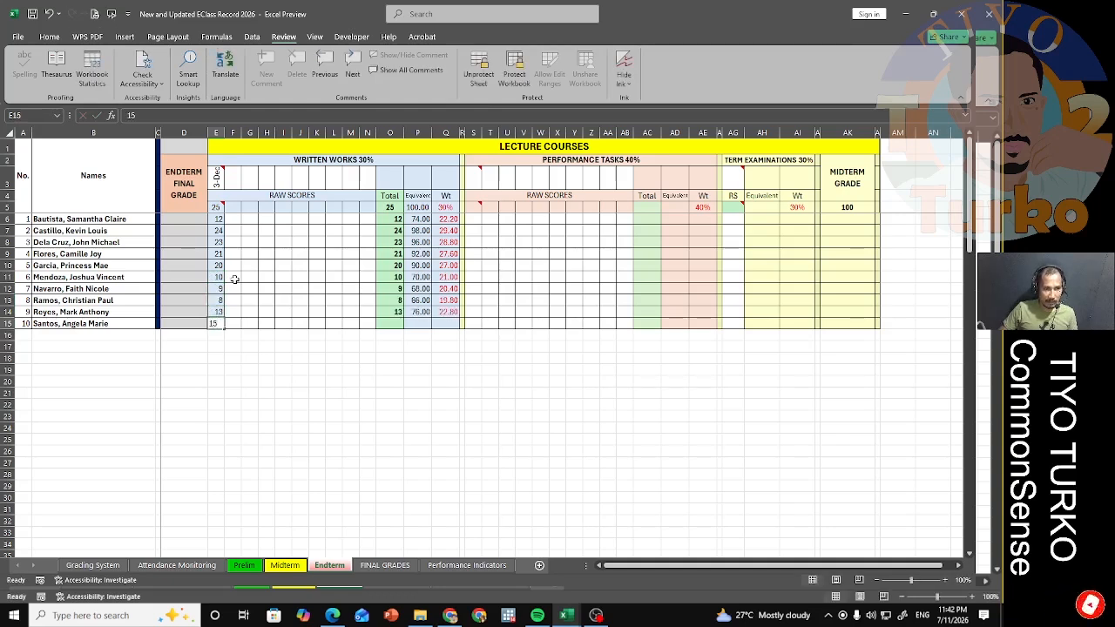
{"action": "key", "text": "Return"}
Date the first endterm performance task December 6 in S3 and set its highest possible score to 50 in S5
{"action": "left_click", "coordinate": [477, 181]}
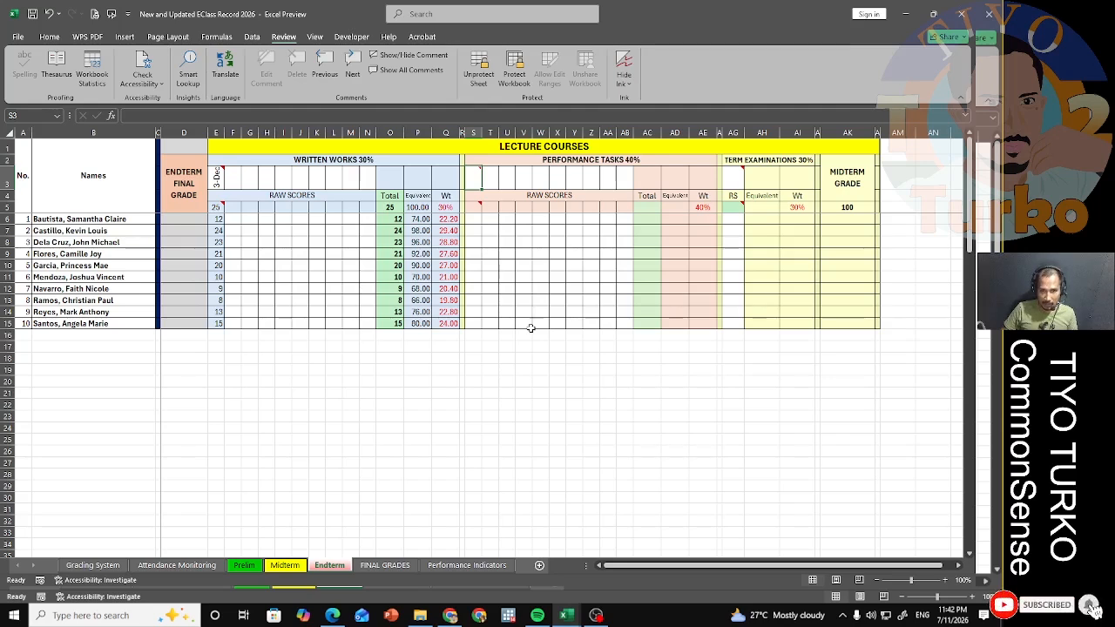
{"action": "type", "text": "12"}
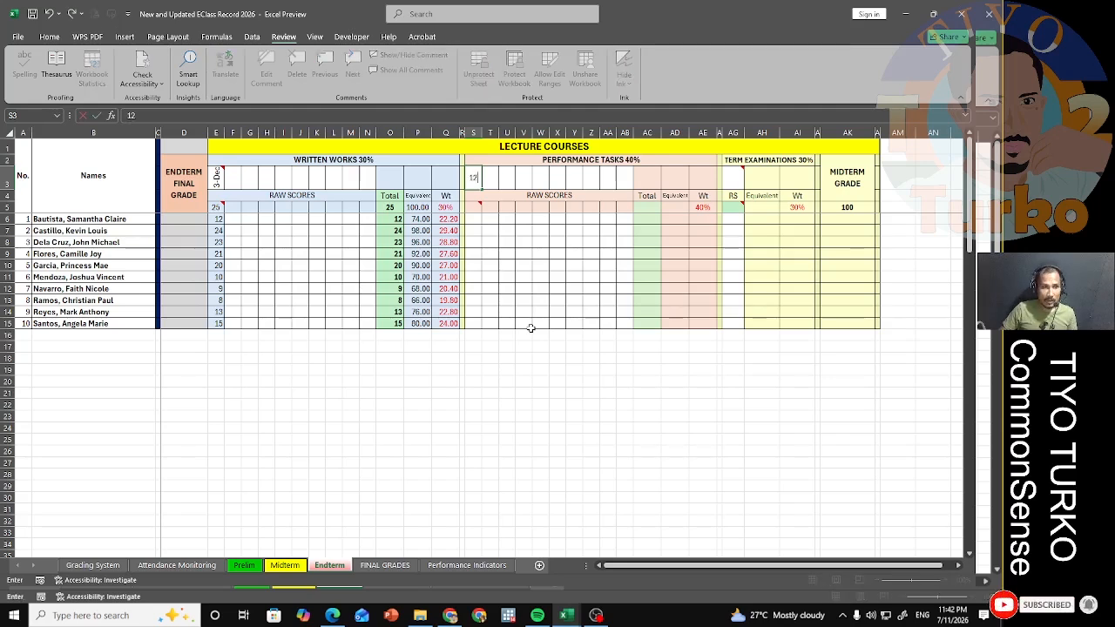
{"action": "type", "text": "/06/202"}
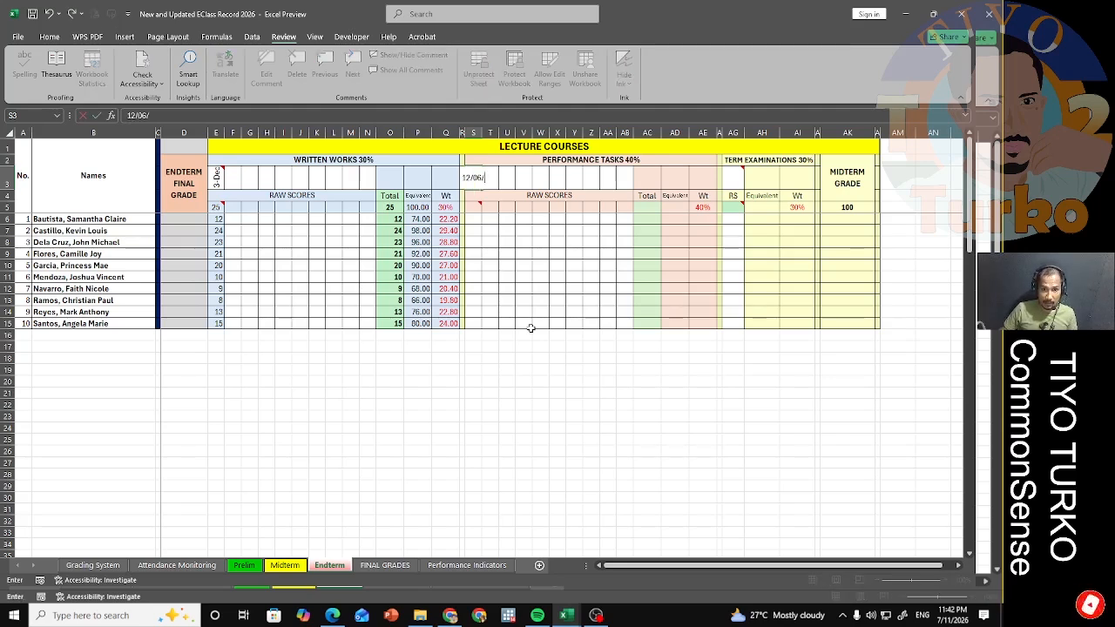
{"action": "key", "text": "Return"}
{"action": "key", "text": "Return"}
{"action": "type", "text": "50"}
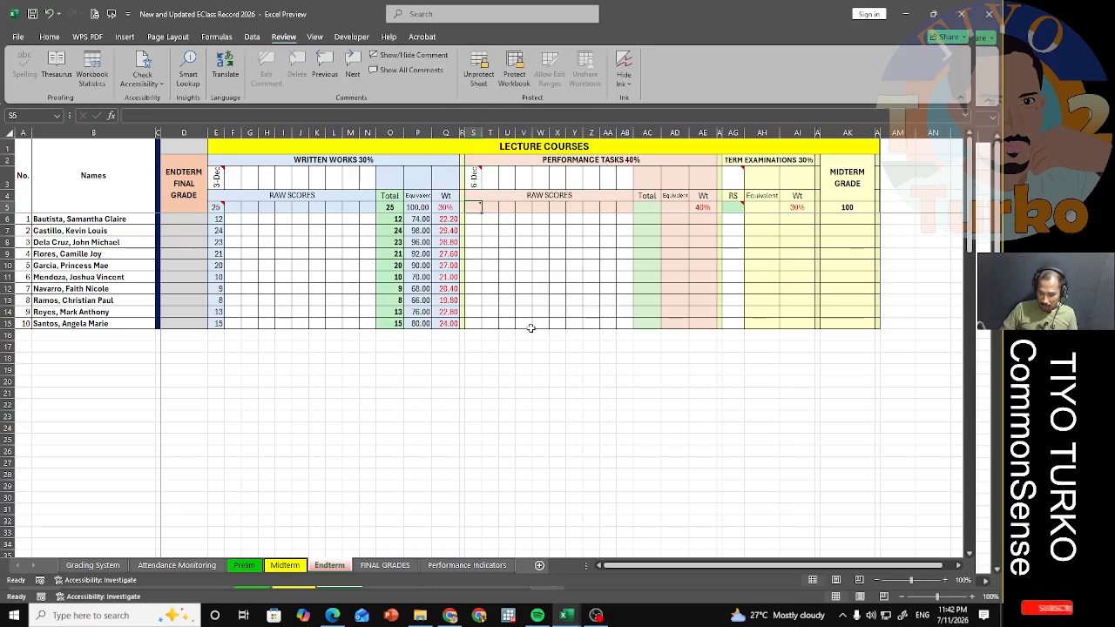
{"action": "key", "text": "Return"}
Enter the ten students' endterm performance task scores 45, 12, 15, 48, 12, 18, 38, 28, 38 and 18 in S6:S15
{"action": "type", "text": "45"}
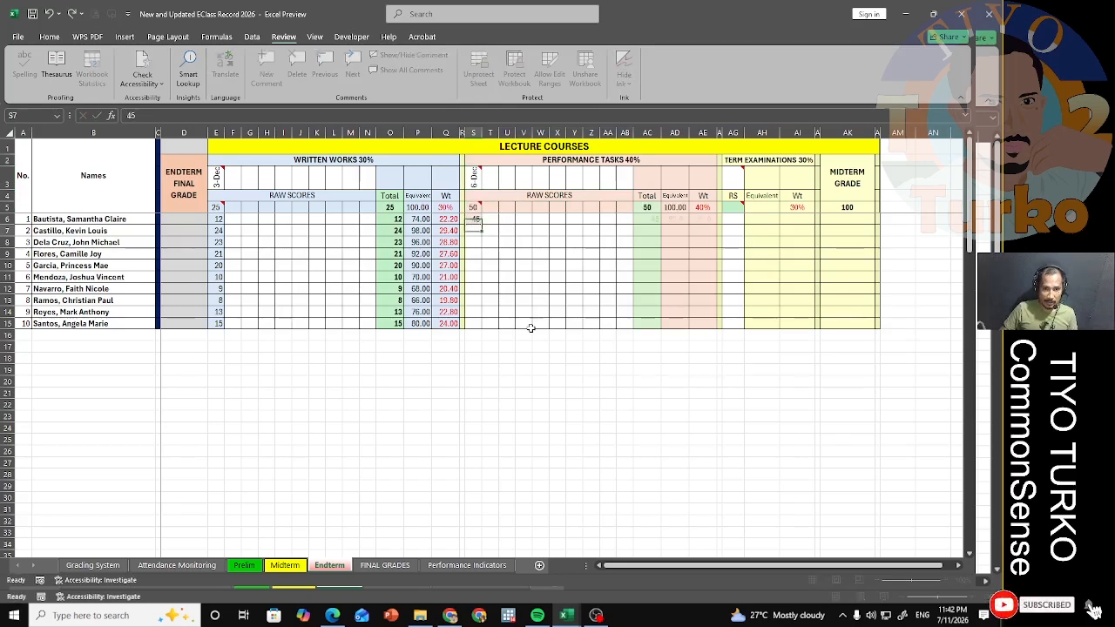
{"action": "key", "text": "Return"}
{"action": "type", "text": "12"}
{"action": "key", "text": "Return"}
{"action": "type", "text": "15"}
{"action": "key", "text": "Return"}
{"action": "type", "text": "48"}
{"action": "key", "text": "Return"}
{"action": "type", "text": "12"}
{"action": "key", "text": "Return"}
{"action": "type", "text": "18"}
{"action": "key", "text": "Return"}
{"action": "type", "text": "38"}
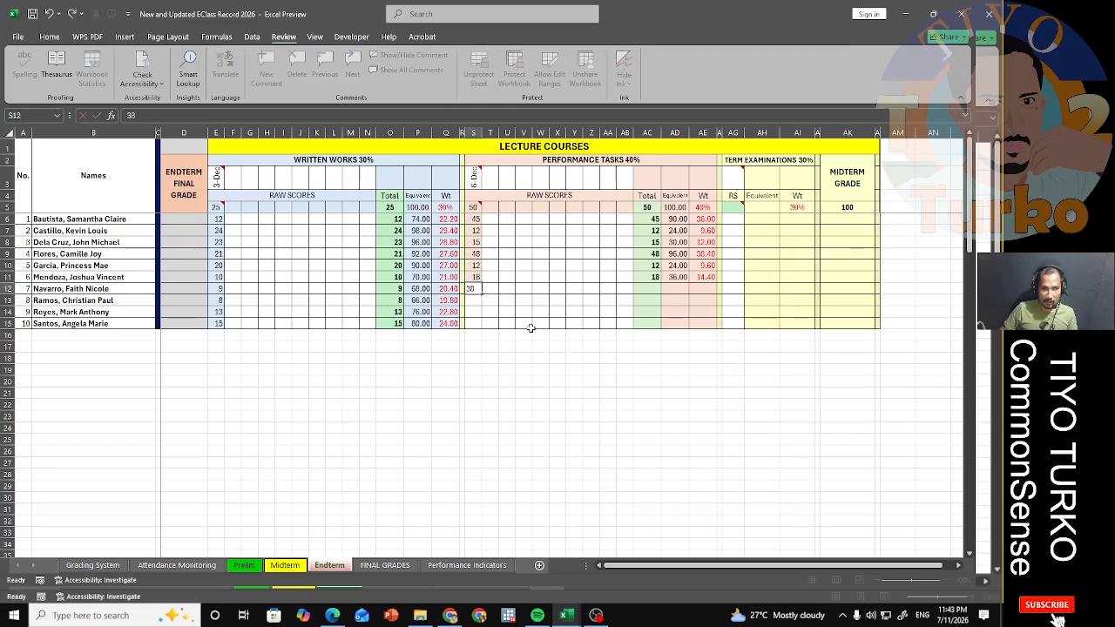
{"action": "key", "text": "Return"}
{"action": "type", "text": "28"}
{"action": "key", "text": "Return"}
{"action": "type", "text": "38"}
{"action": "key", "text": "Return"}
{"action": "type", "text": "18"}
{"action": "key", "text": "Return"}
Date the endterm term examination 12/18/2026 in AG3 and set its highest possible score to 50 in AG5
{"action": "left_click", "coordinate": [733, 177]}
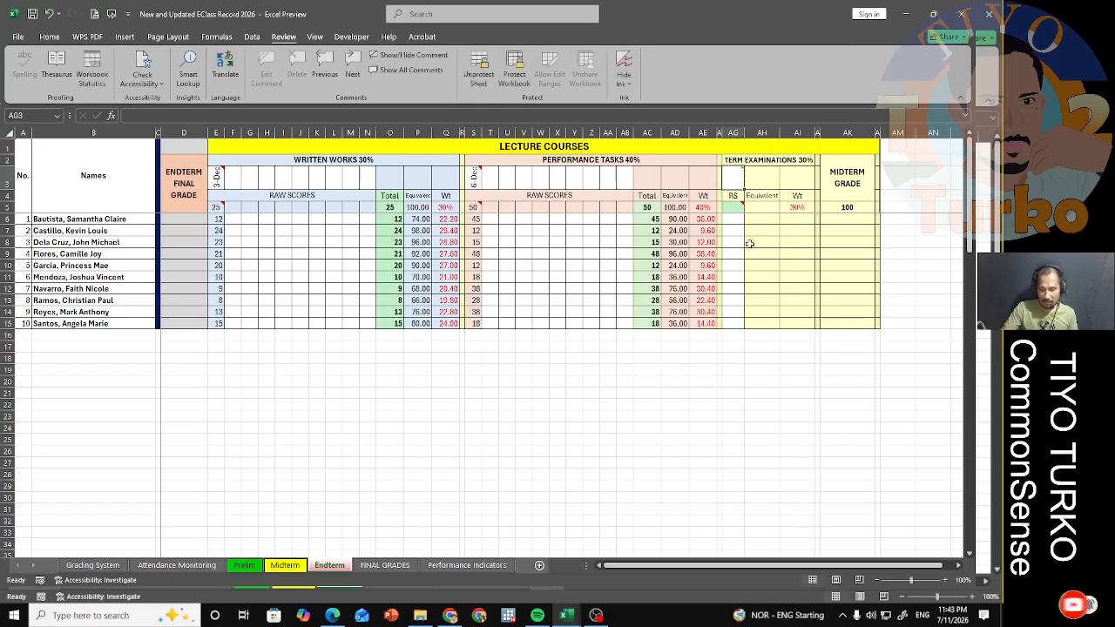
{"action": "type", "text": "12/"}
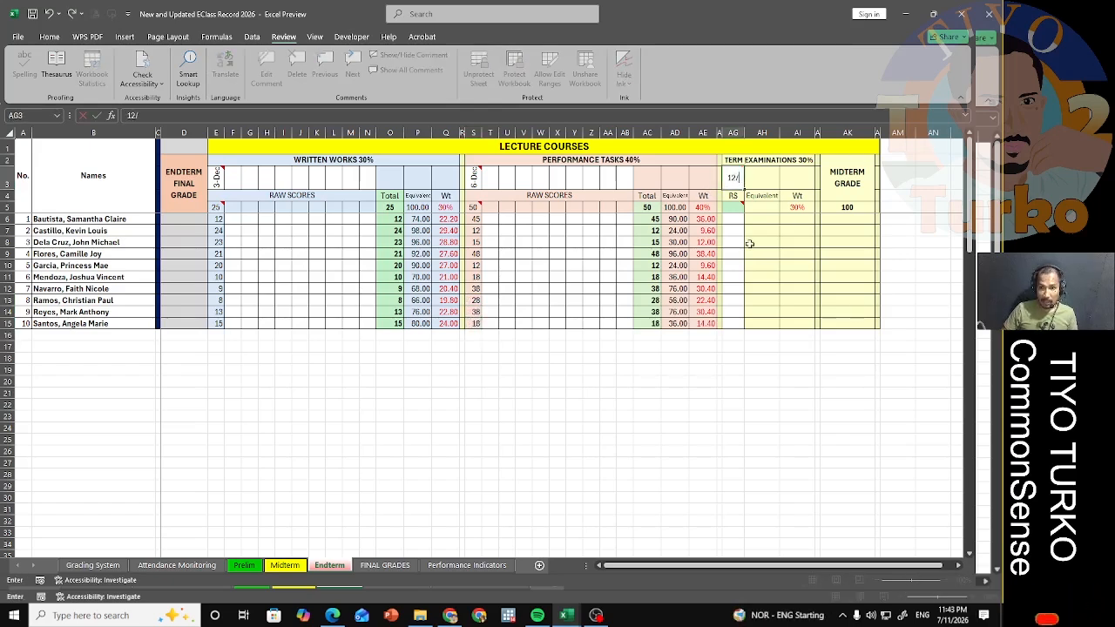
{"action": "type", "text": "18/2026"}
{"action": "key", "text": "ctrl+Return"}
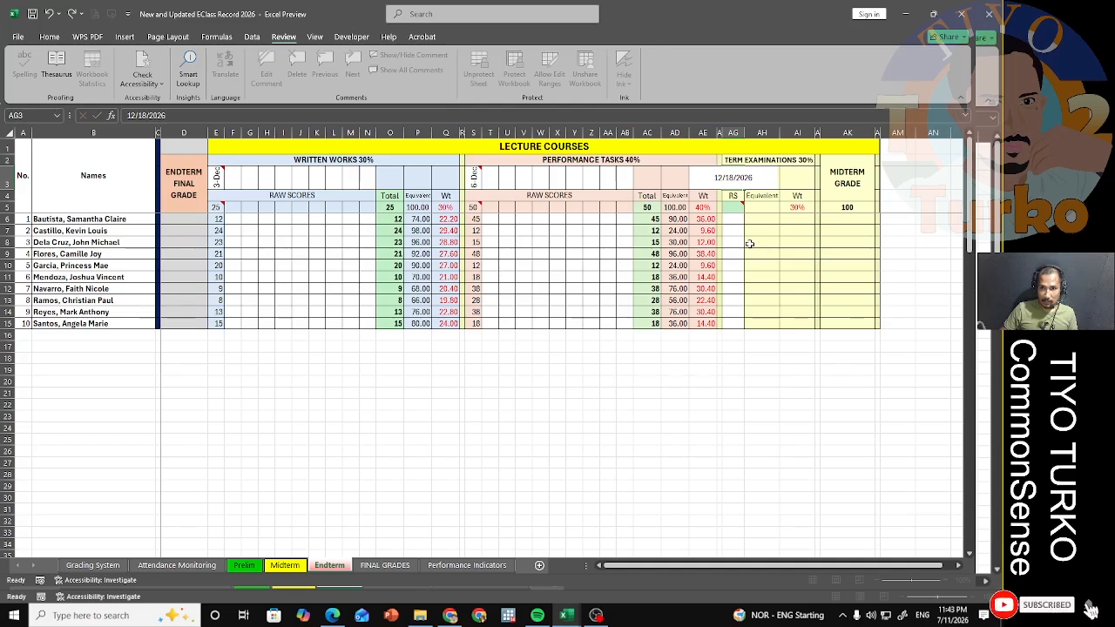
{"action": "key", "text": "Down"}
{"action": "key", "text": "Down"}
{"action": "type", "text": "50"}
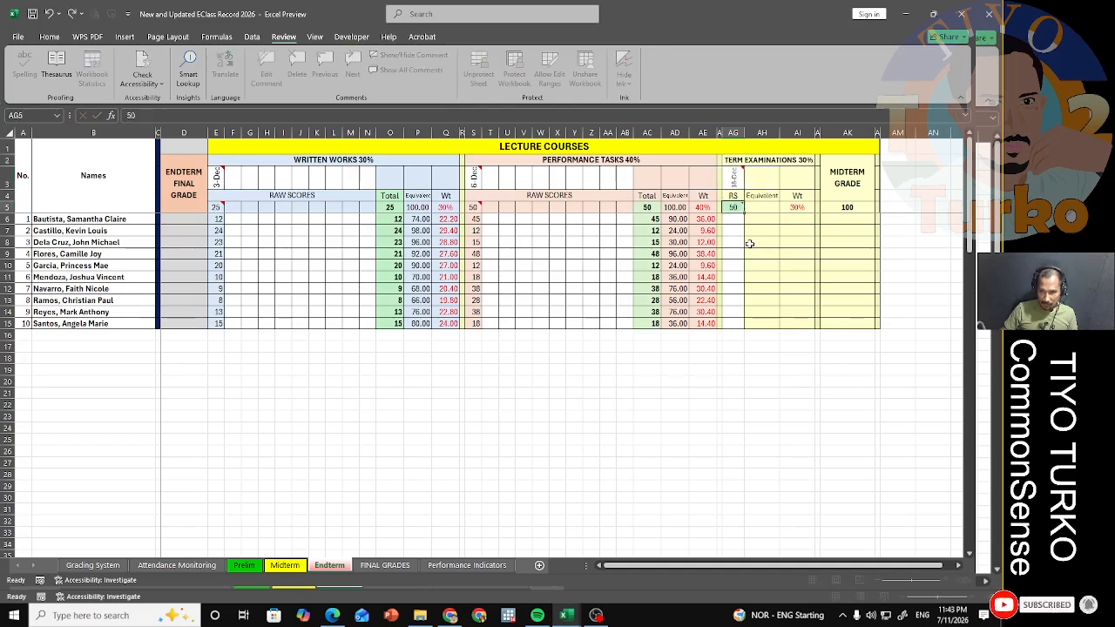
{"action": "key", "text": "Return"}
Enter the ten students' endterm examination scores 45, 38, 34, 50, 28, 26, 25, 28, 29 and 29 in AG6:AG15
{"action": "type", "text": "45"}
{"action": "key", "text": "Return"}
{"action": "type", "text": "38"}
{"action": "key", "text": "Return"}
{"action": "type", "text": "34"}
{"action": "key", "text": "Return"}
{"action": "type", "text": "5"}
{"action": "key", "text": "Return"}
{"action": "key", "text": "Up"}
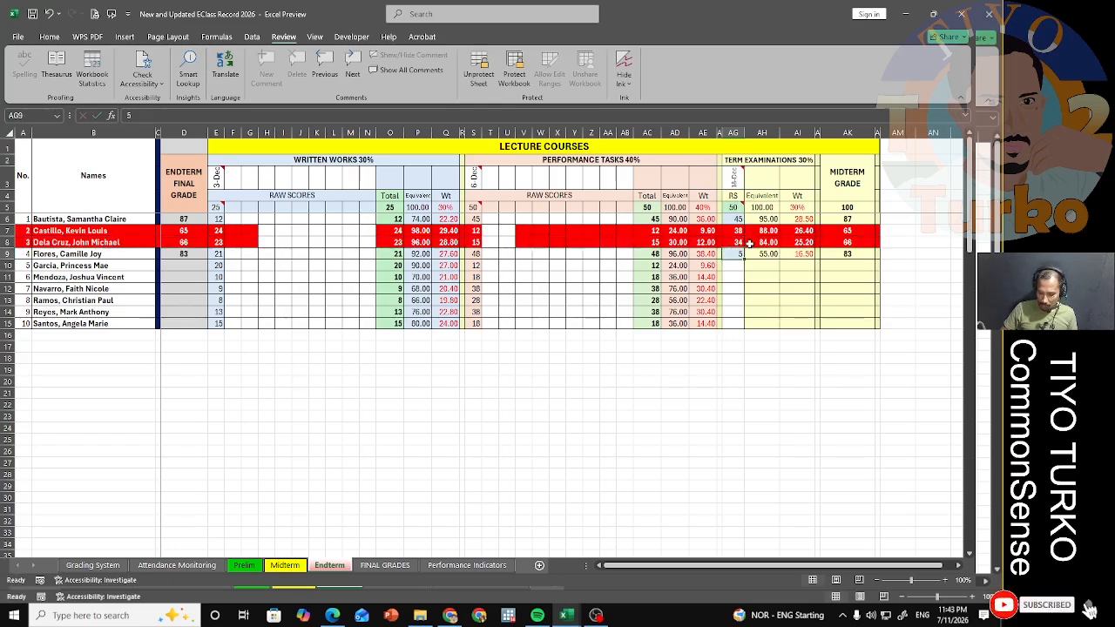
{"action": "type", "text": "50"}
{"action": "key", "text": "Return"}
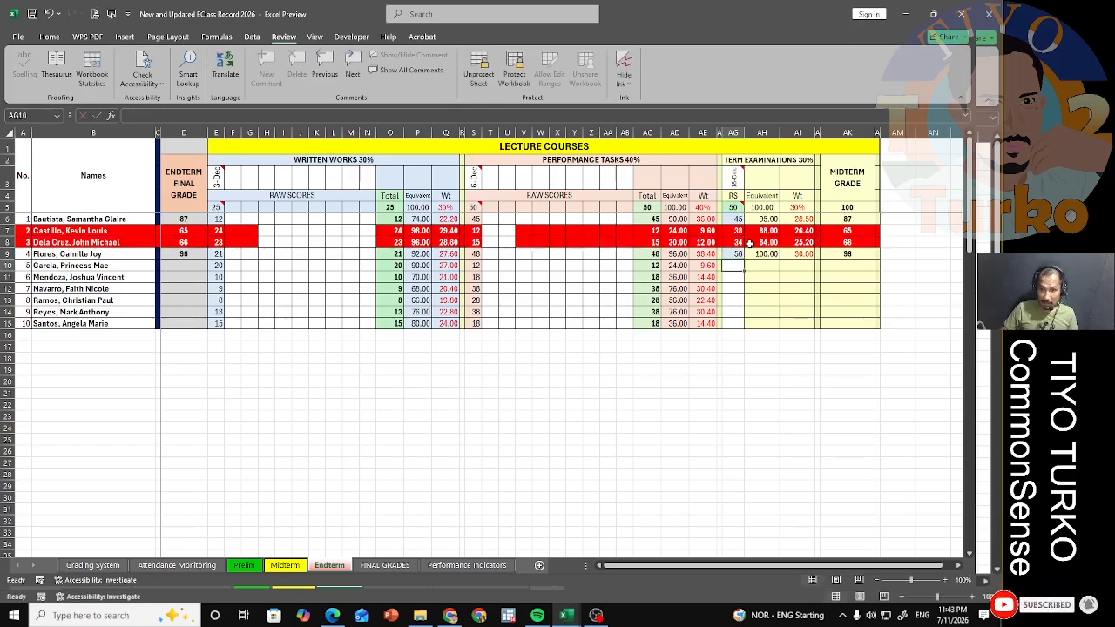
{"action": "type", "text": "28"}
{"action": "key", "text": "Return"}
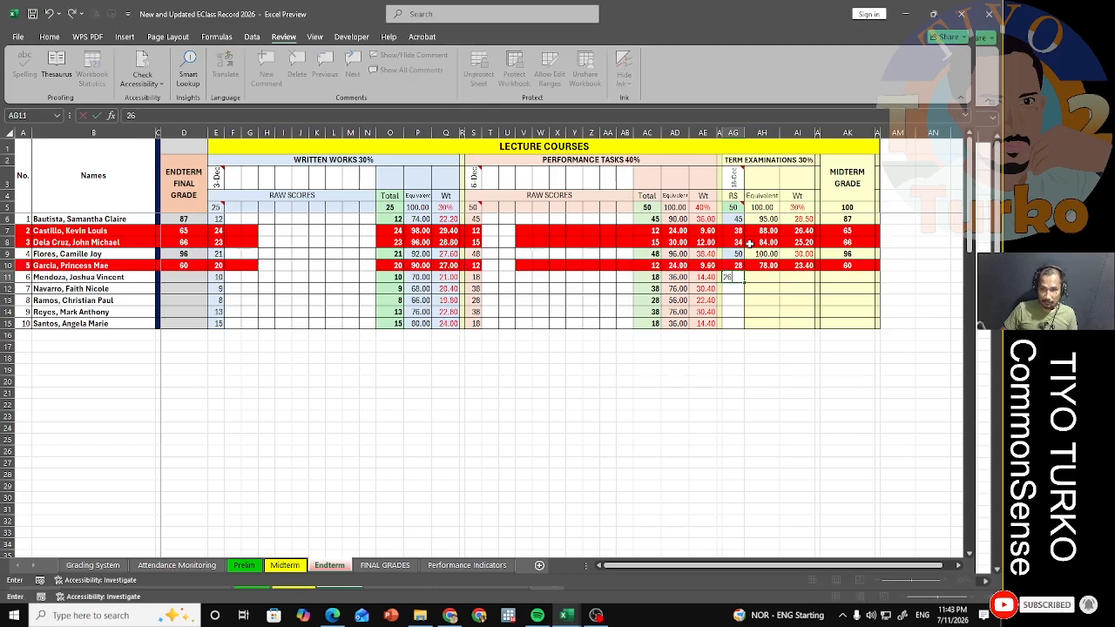
{"action": "type", "text": "26"}
{"action": "key", "text": "Return"}
{"action": "type", "text": "25"}
{"action": "key", "text": "Return"}
{"action": "type", "text": "28"}
{"action": "key", "text": "Return"}
{"action": "type", "text": "29"}
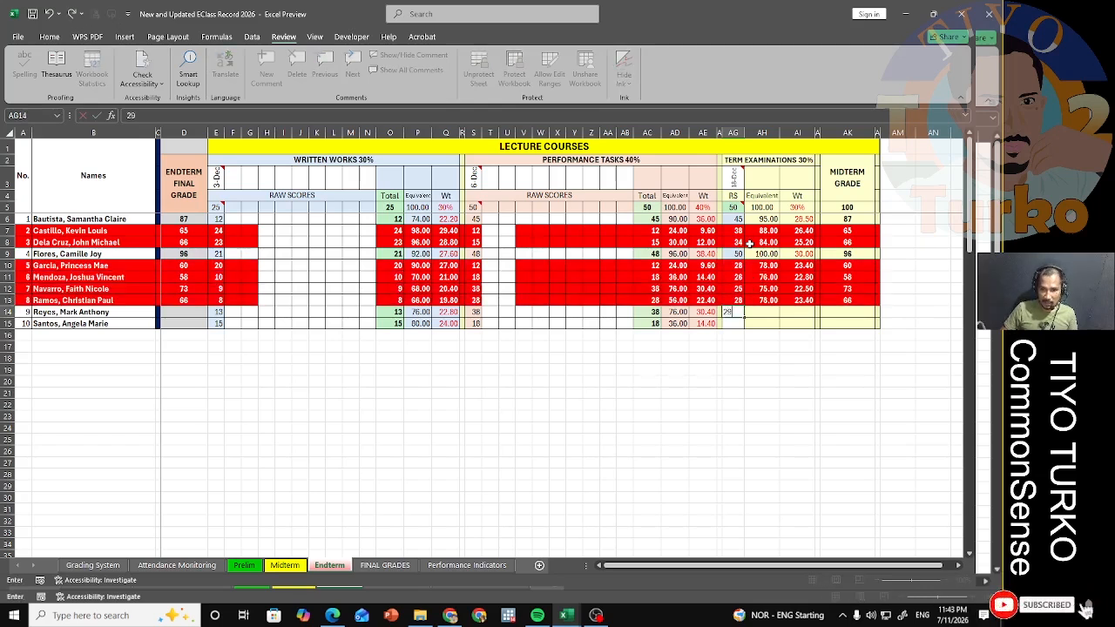
{"action": "key", "text": "Return"}
{"action": "type", "text": "2"}
{"action": "key", "text": "Return"}
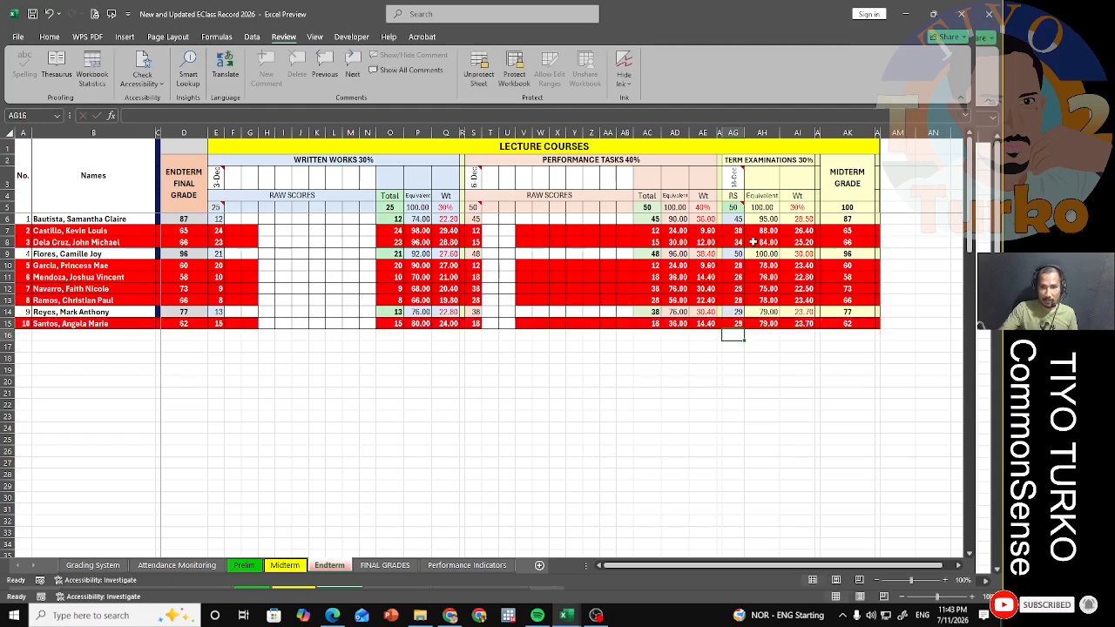
Replace the ninth student's endterm written-work score in E14 with 18
{"action": "left_click", "coordinate": [215, 311]}
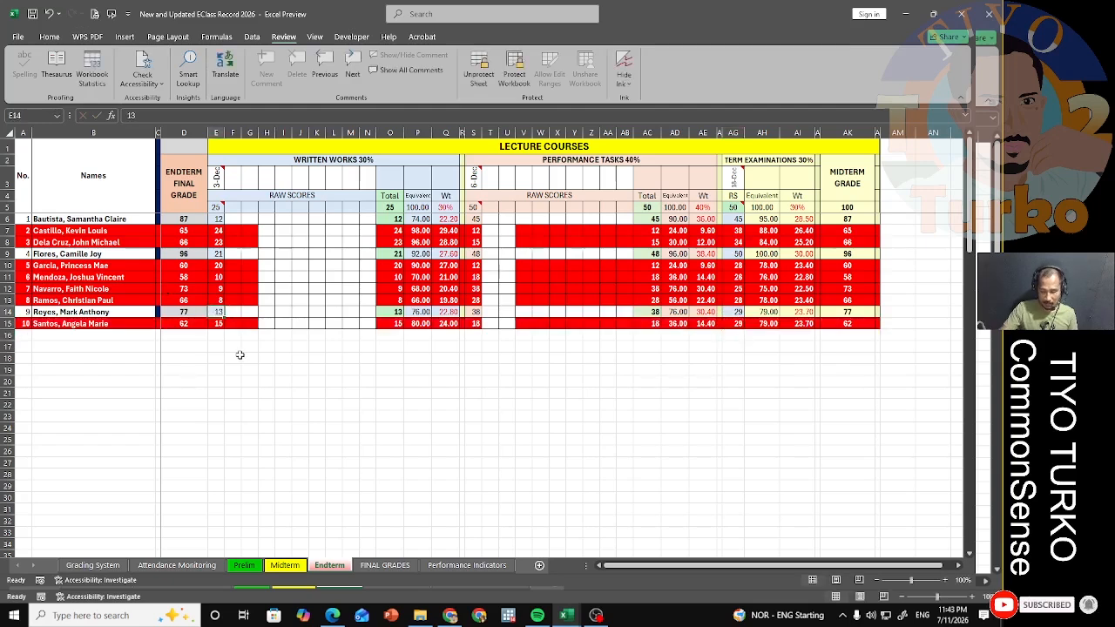
{"action": "key", "text": "Delete"}
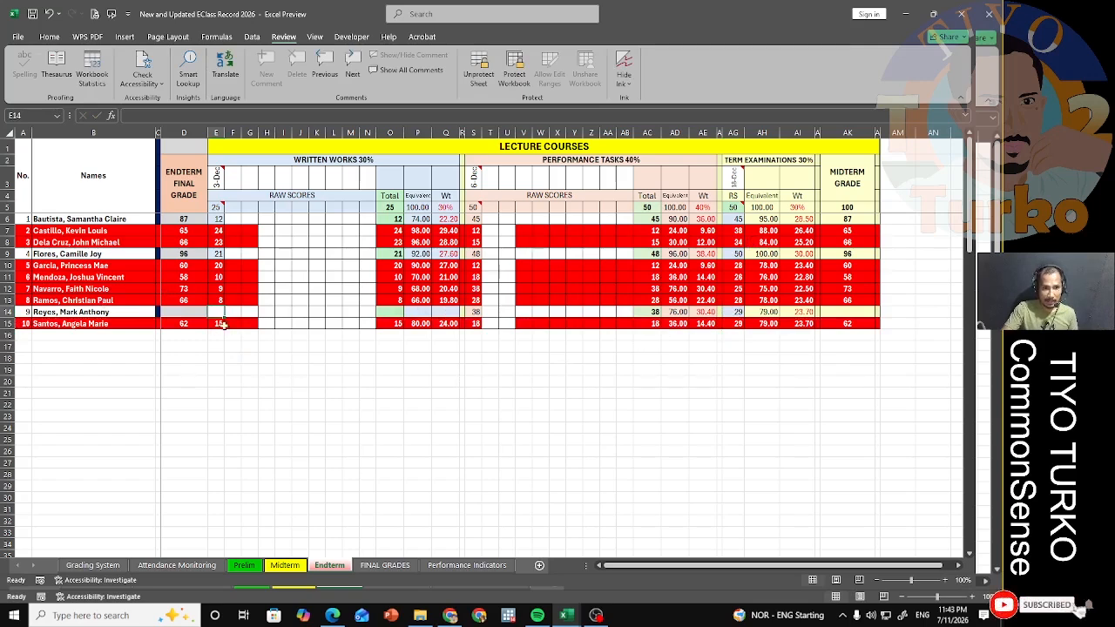
{"action": "type", "text": "1"}
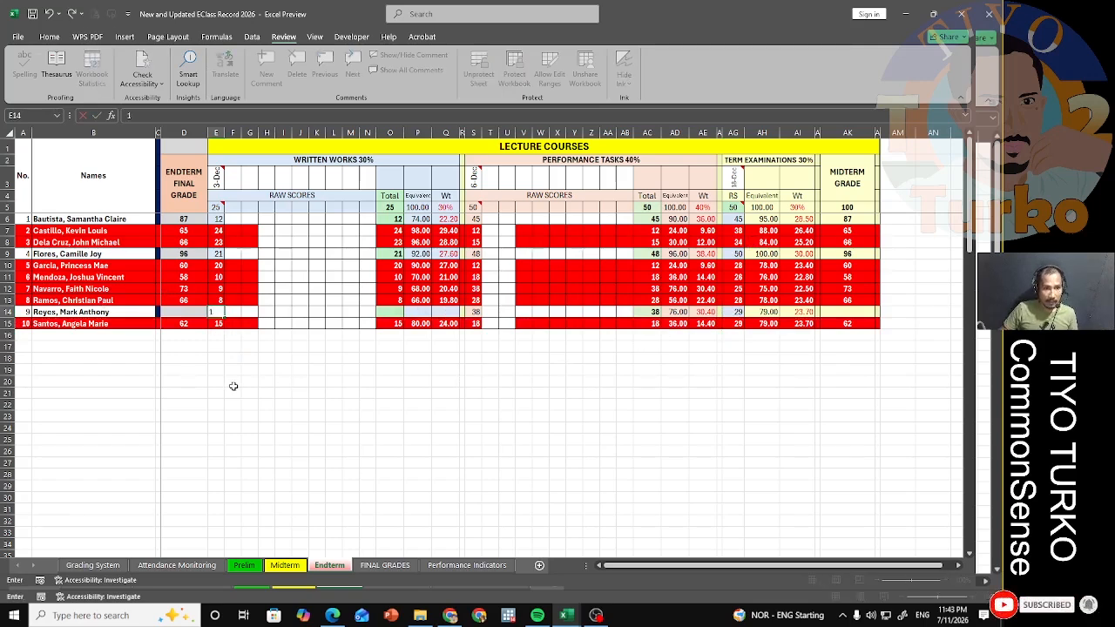
{"action": "type", "text": "8"}
{"action": "key", "text": "Return"}
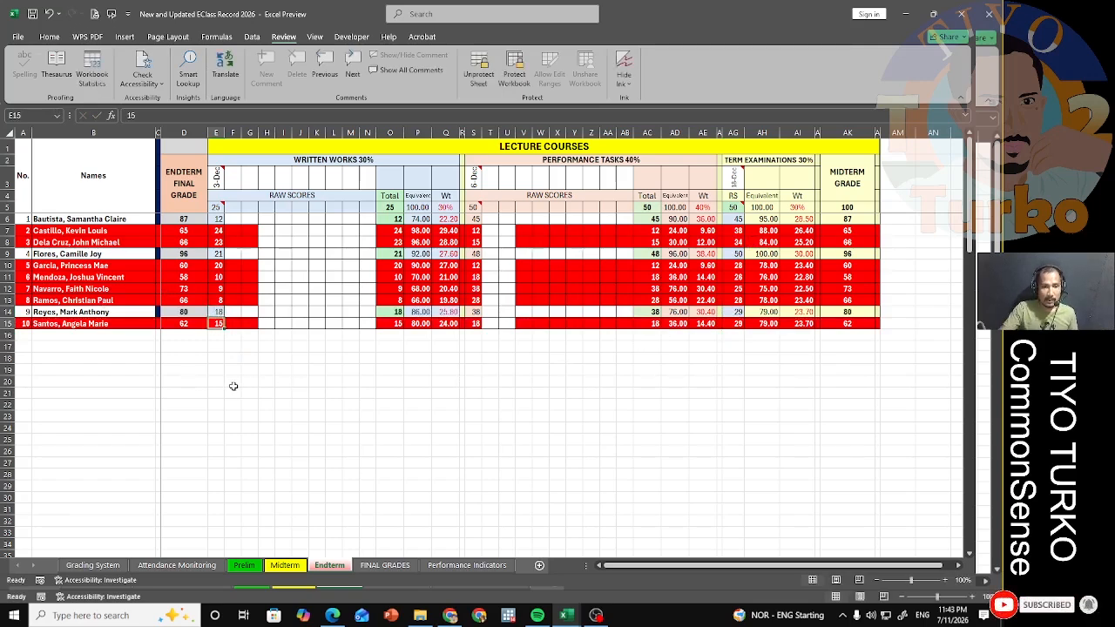
Examine the final semestral grades and the passed or failed remarks in E5:E14 of the FINAL GRADES sheet
{"action": "left_click", "coordinate": [392, 565]}
{"action": "left_click", "coordinate": [263, 355]}
{"action": "left_click", "coordinate": [226, 194]}
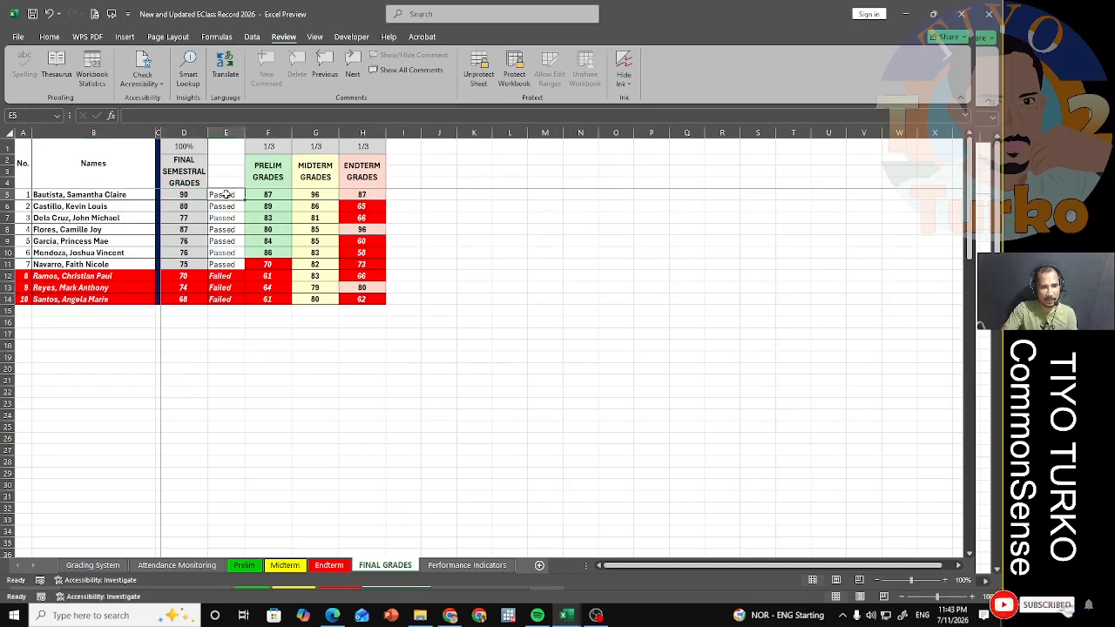
{"action": "left_click", "coordinate": [229, 300]}
{"action": "left_click", "coordinate": [228, 241]}
{"action": "left_click", "coordinate": [226, 195]}
{"action": "left_click", "coordinate": [228, 241]}
{"action": "left_click", "coordinate": [226, 287]}
{"action": "left_click", "coordinate": [228, 310]}
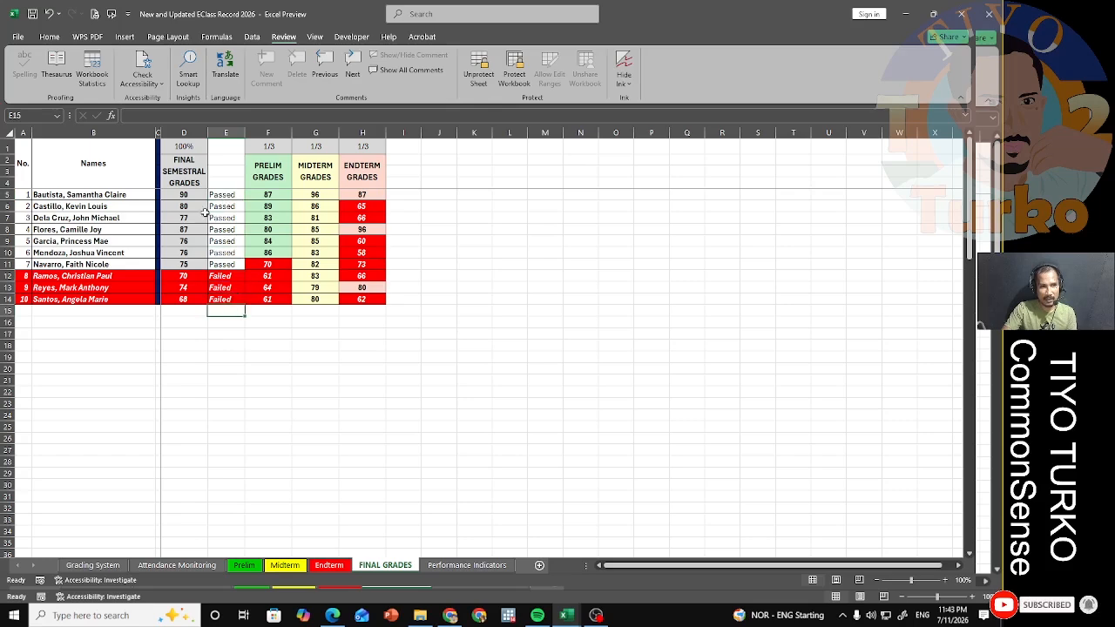
Review the selected student's term and attendance charts on the Performance Indicators sheet, checking the Attendance Monitoring sheet's monthly records as well
{"action": "left_click", "coordinate": [454, 567]}
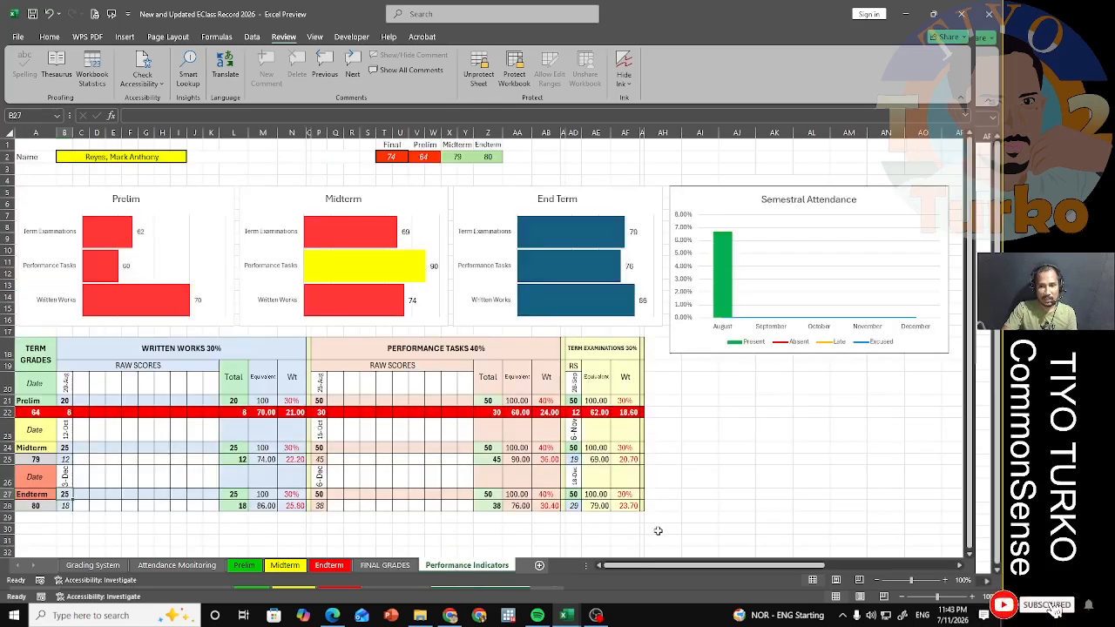
{"action": "scroll", "coordinate": [650, 566], "scroll_direction": "right", "scroll_amount": 3}
{"action": "scroll", "coordinate": [651, 566], "scroll_direction": "left", "scroll_amount": 3}
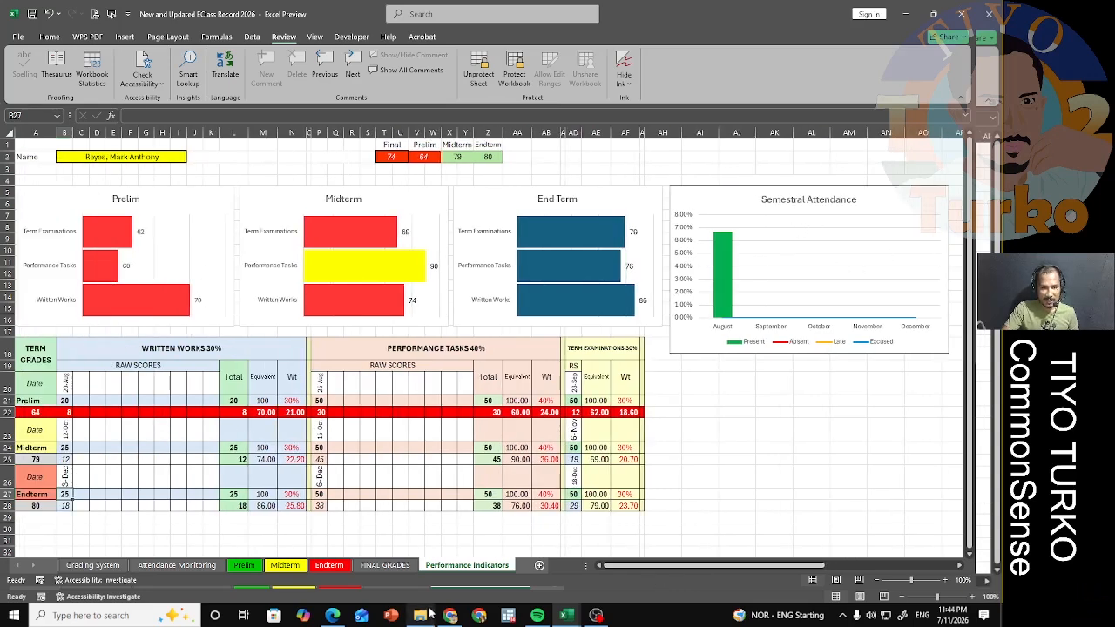
{"action": "left_click", "coordinate": [162, 567]}
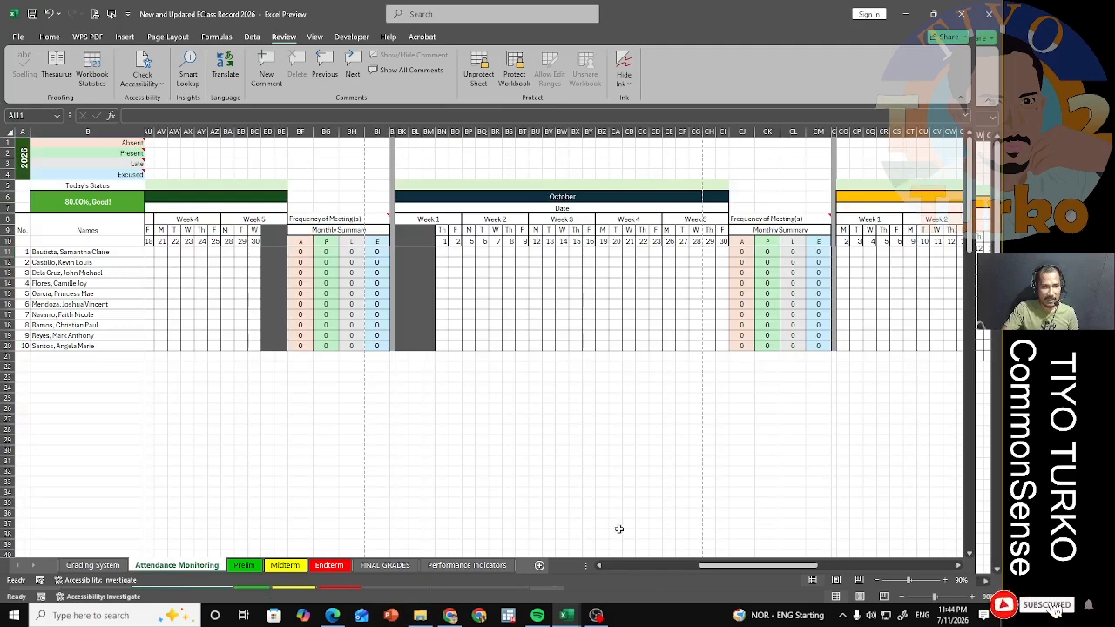
{"action": "mouse_move", "coordinate": [718, 567]}
{"action": "left_mouse_down"}
{"action": "mouse_move", "coordinate": [649, 568]}
{"action": "mouse_move", "coordinate": [631, 582]}
{"action": "mouse_move", "coordinate": [620, 568]}
{"action": "mouse_move", "coordinate": [706, 567]}
{"action": "left_mouse_up"}
{"action": "left_click", "coordinate": [482, 565]}
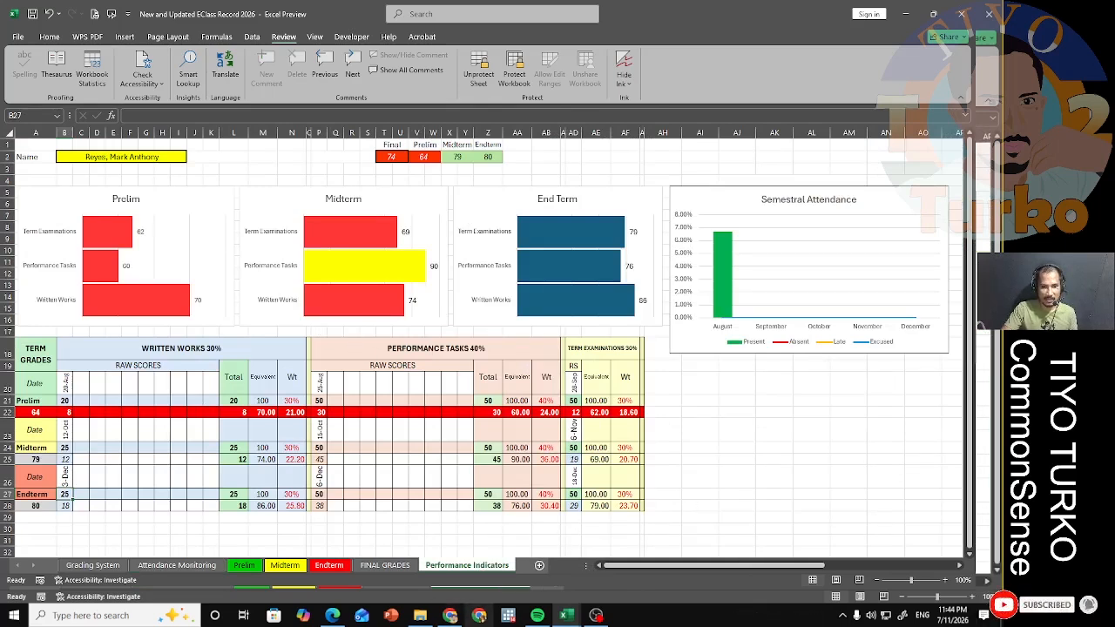
{"action": "left_click", "coordinate": [596, 616]}
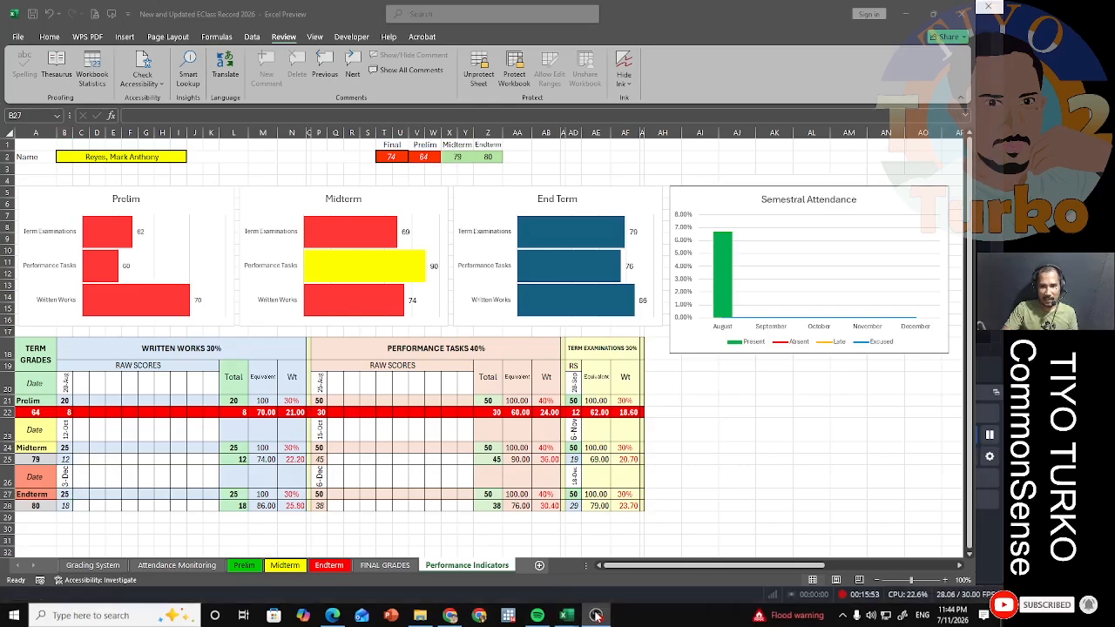